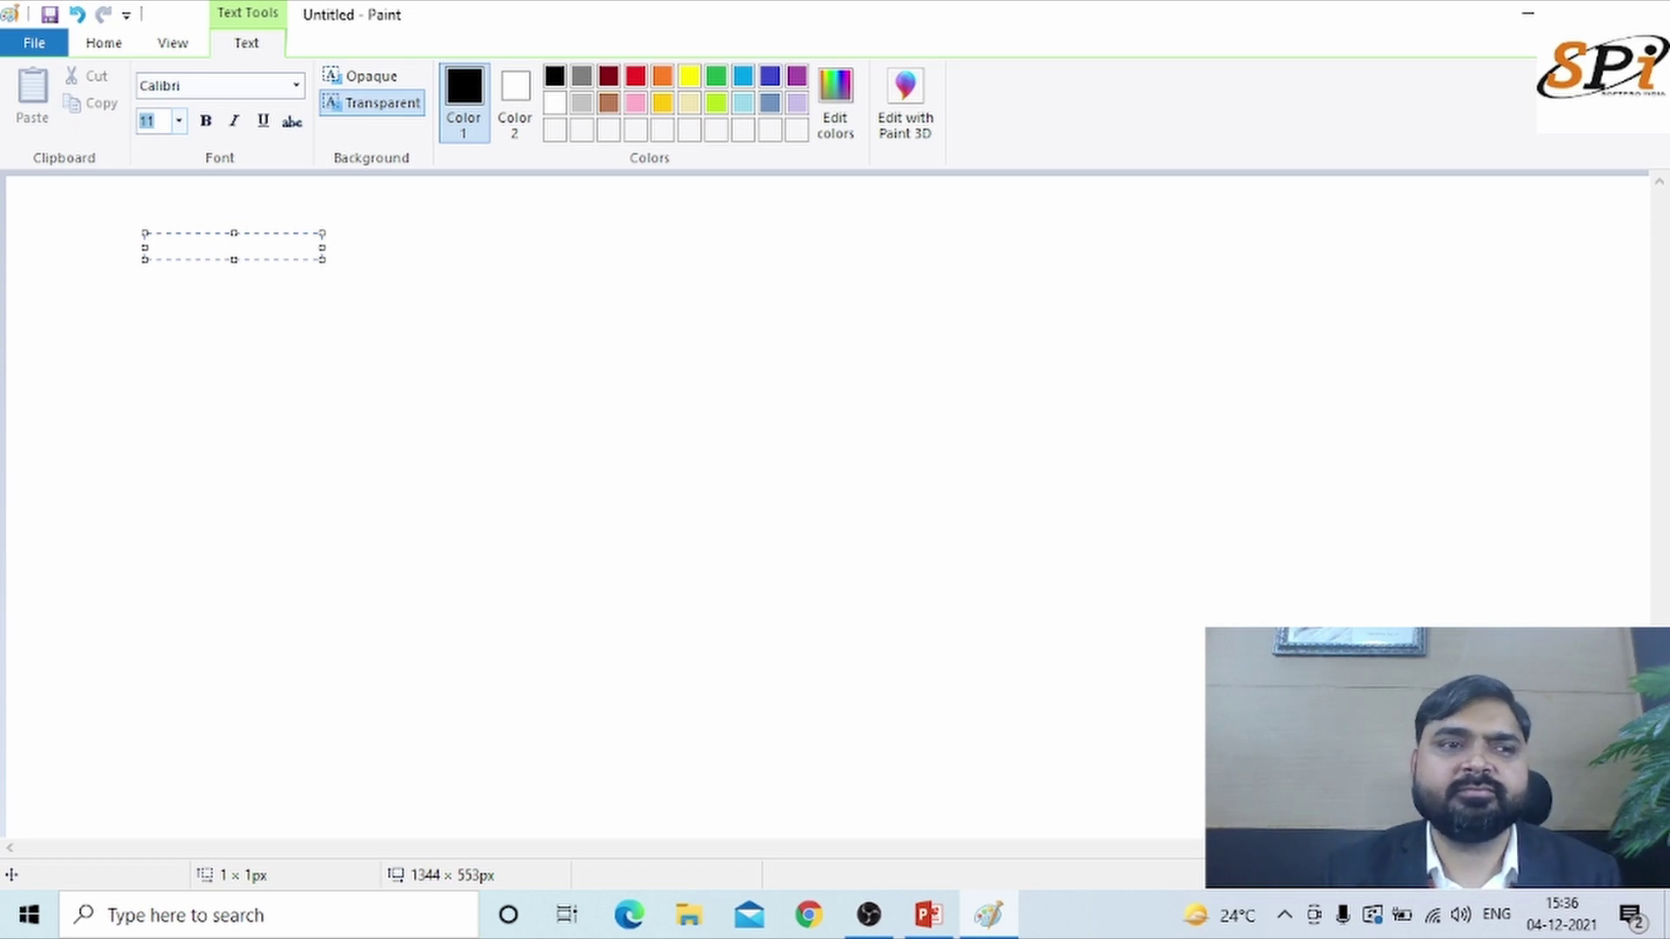
# Enlarge the text box to about 978 × 45 px and write "JDK Version---> JDK 1.8" in it at font size 20
pyautogui.write('20')
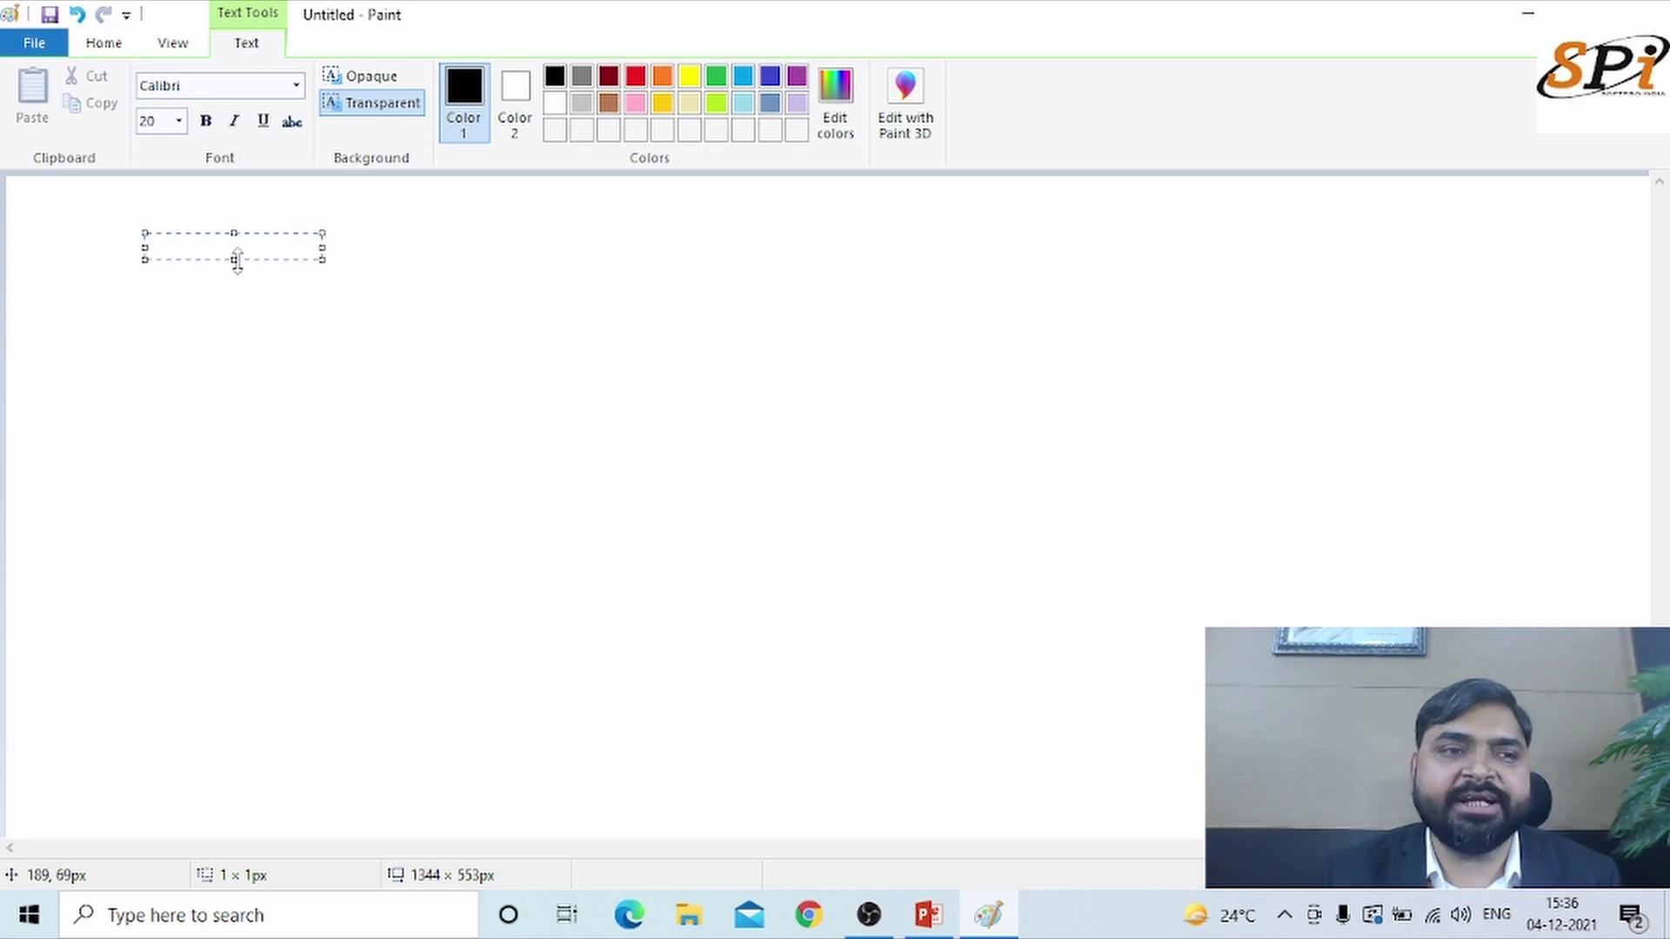
pyautogui.moveTo(236, 261); pyautogui.dragTo(1334, 279)
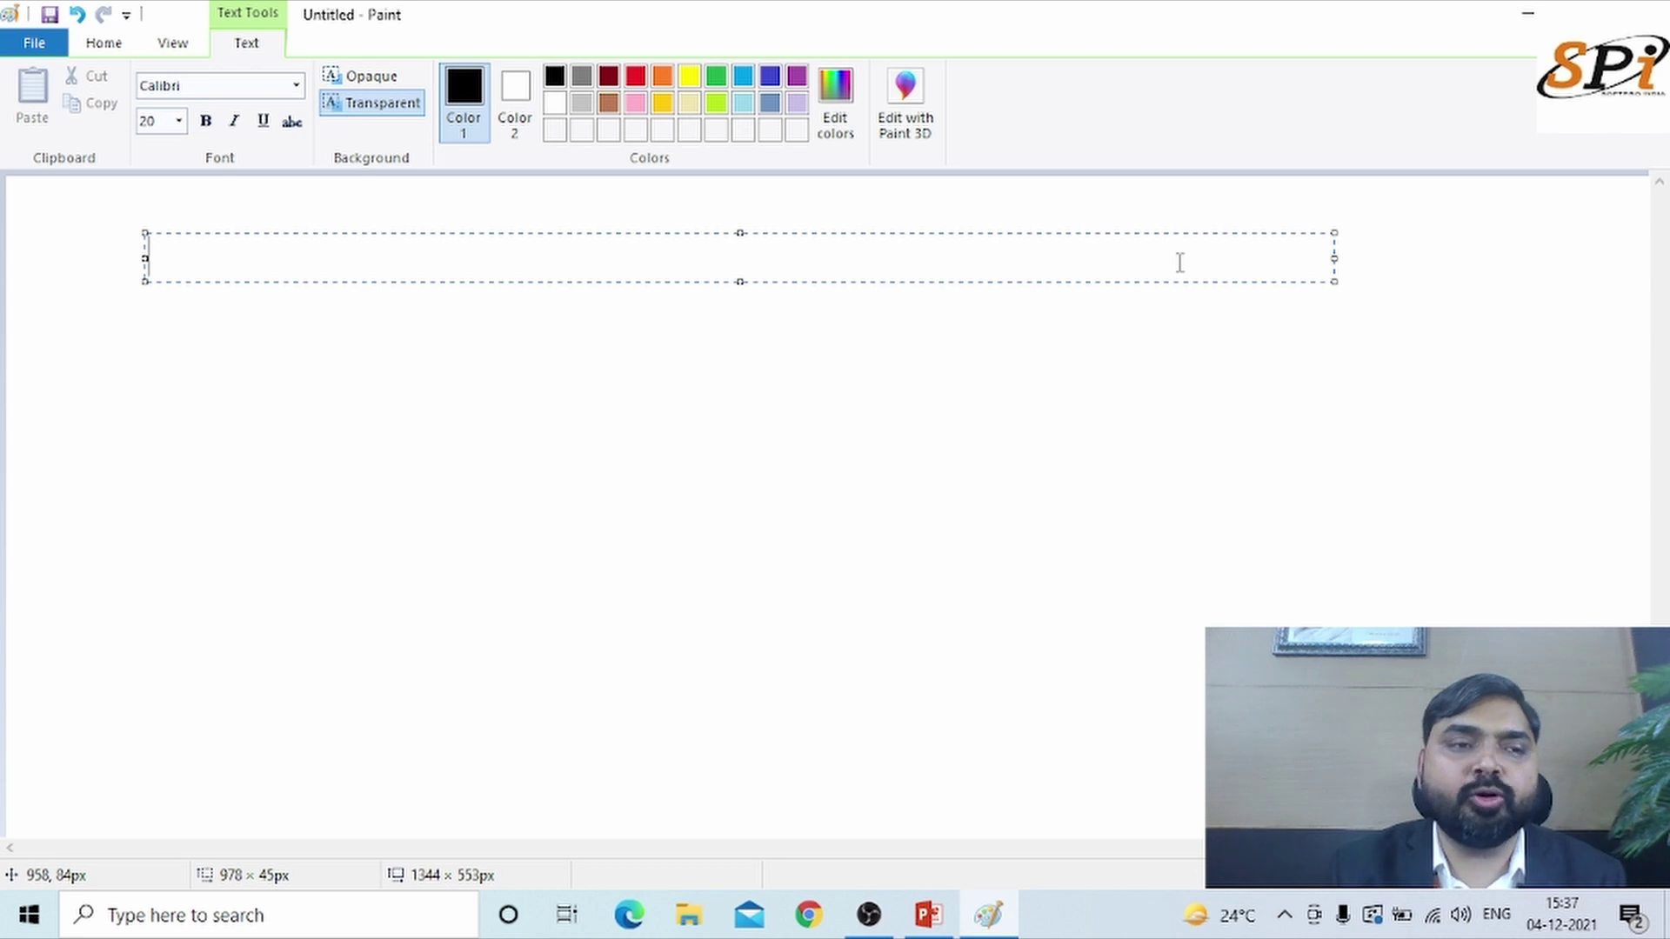
pyautogui.write('JDK V')
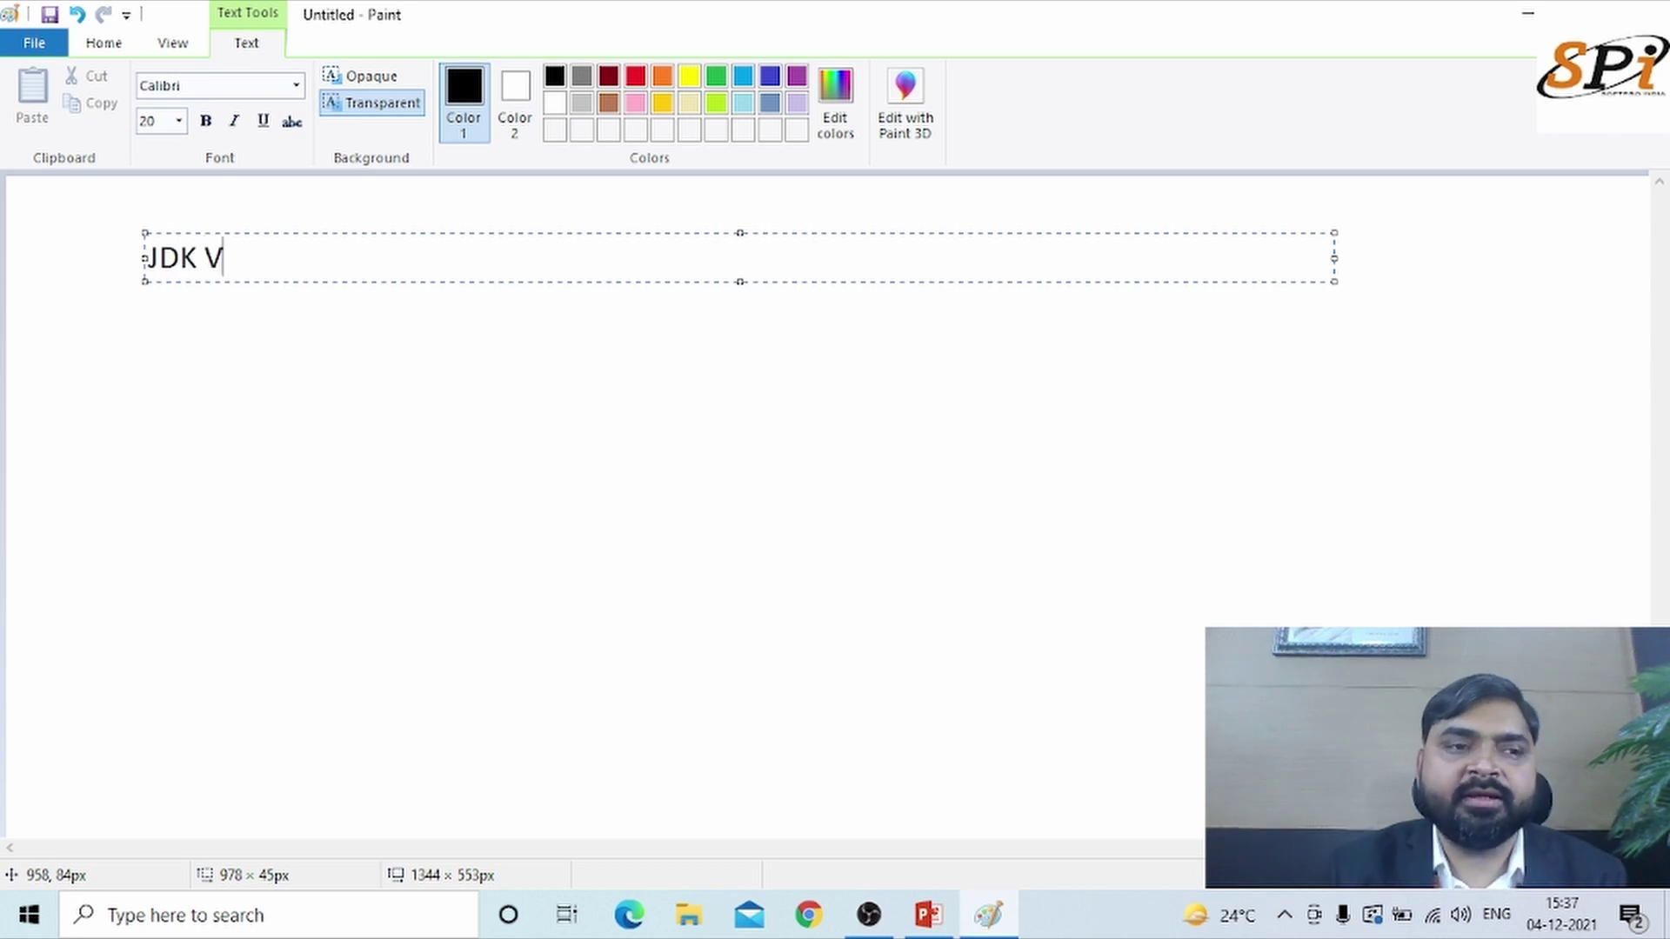
pyautogui.write('ersion')
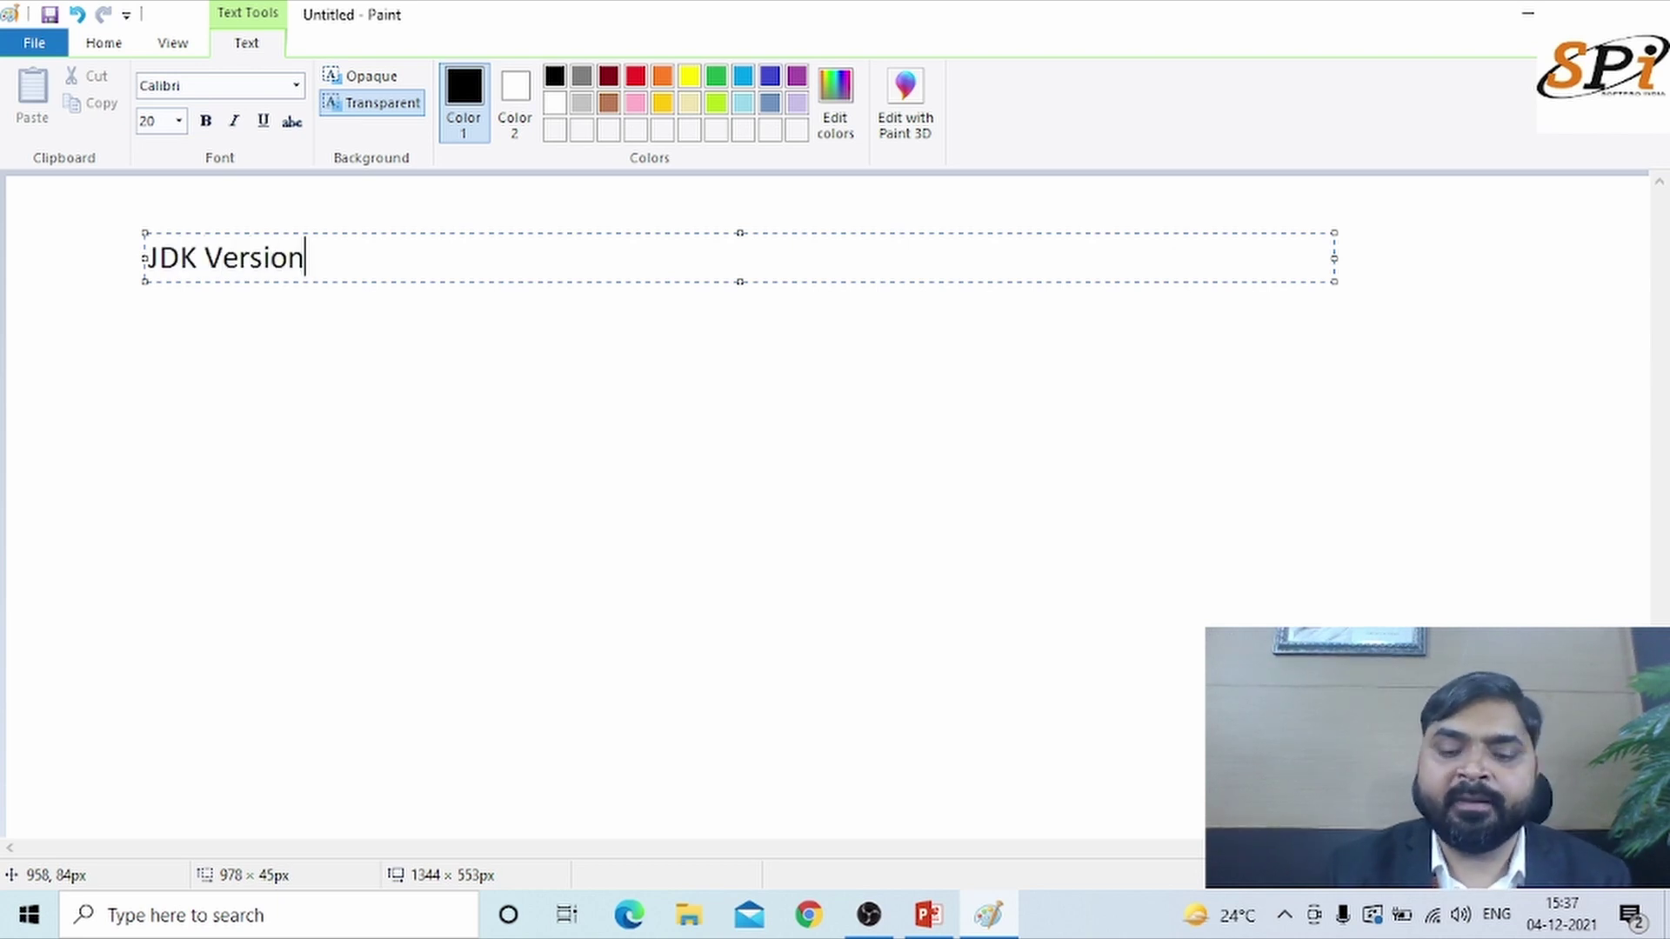
pyautogui.write('---> ')
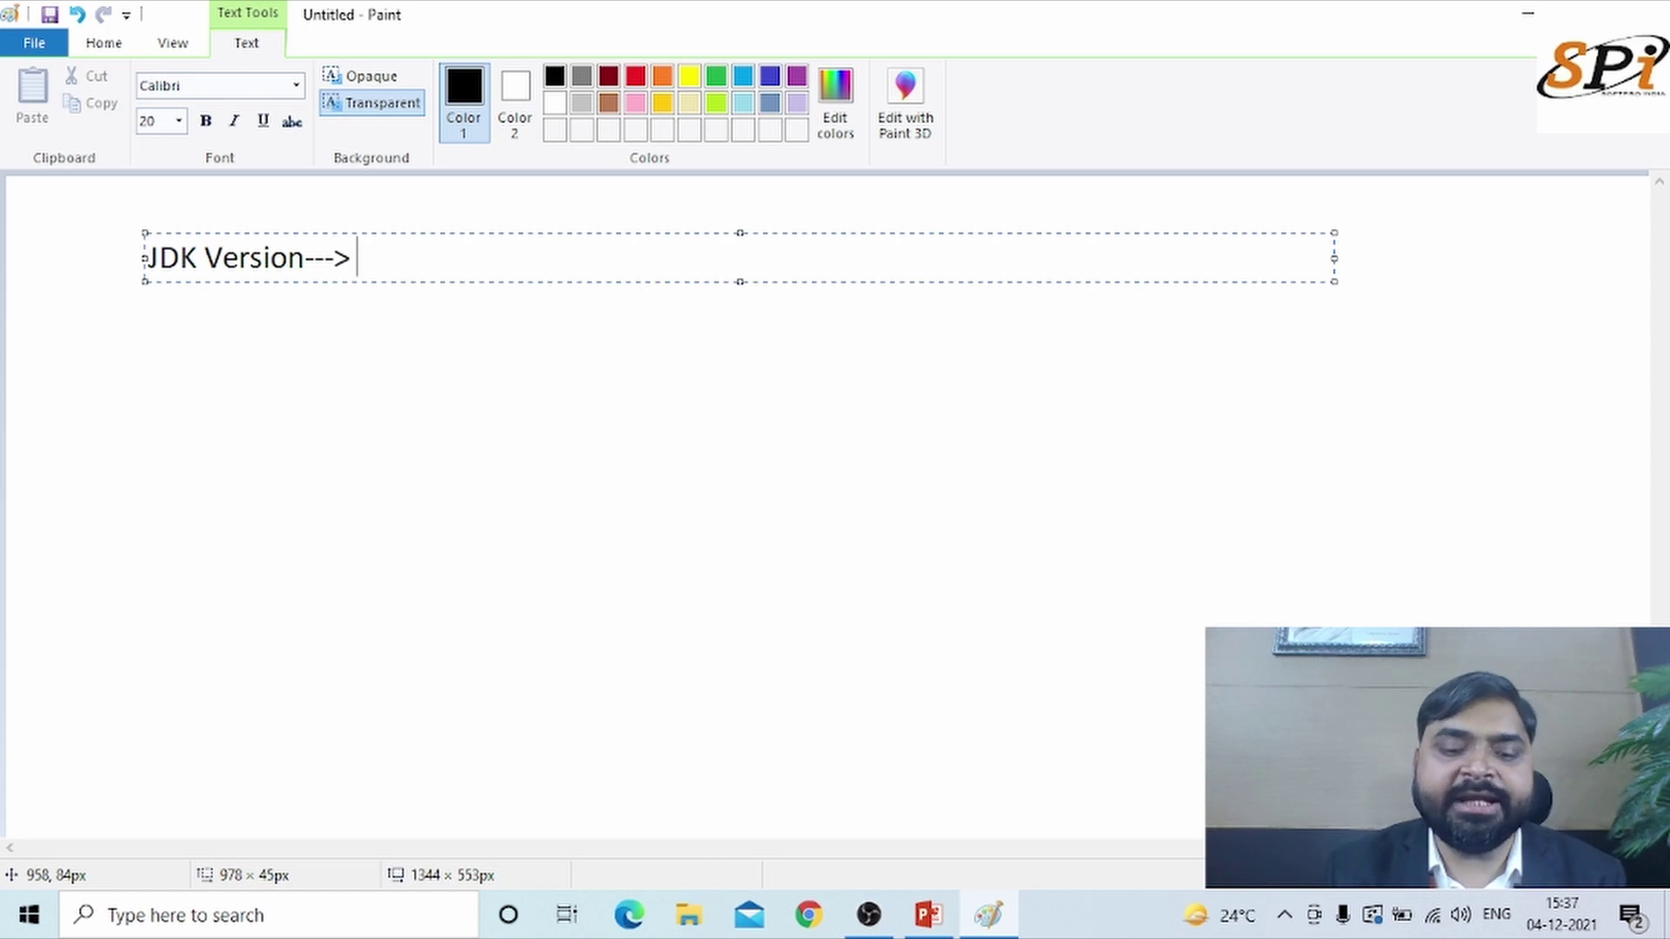
pyautogui.write('JDK')
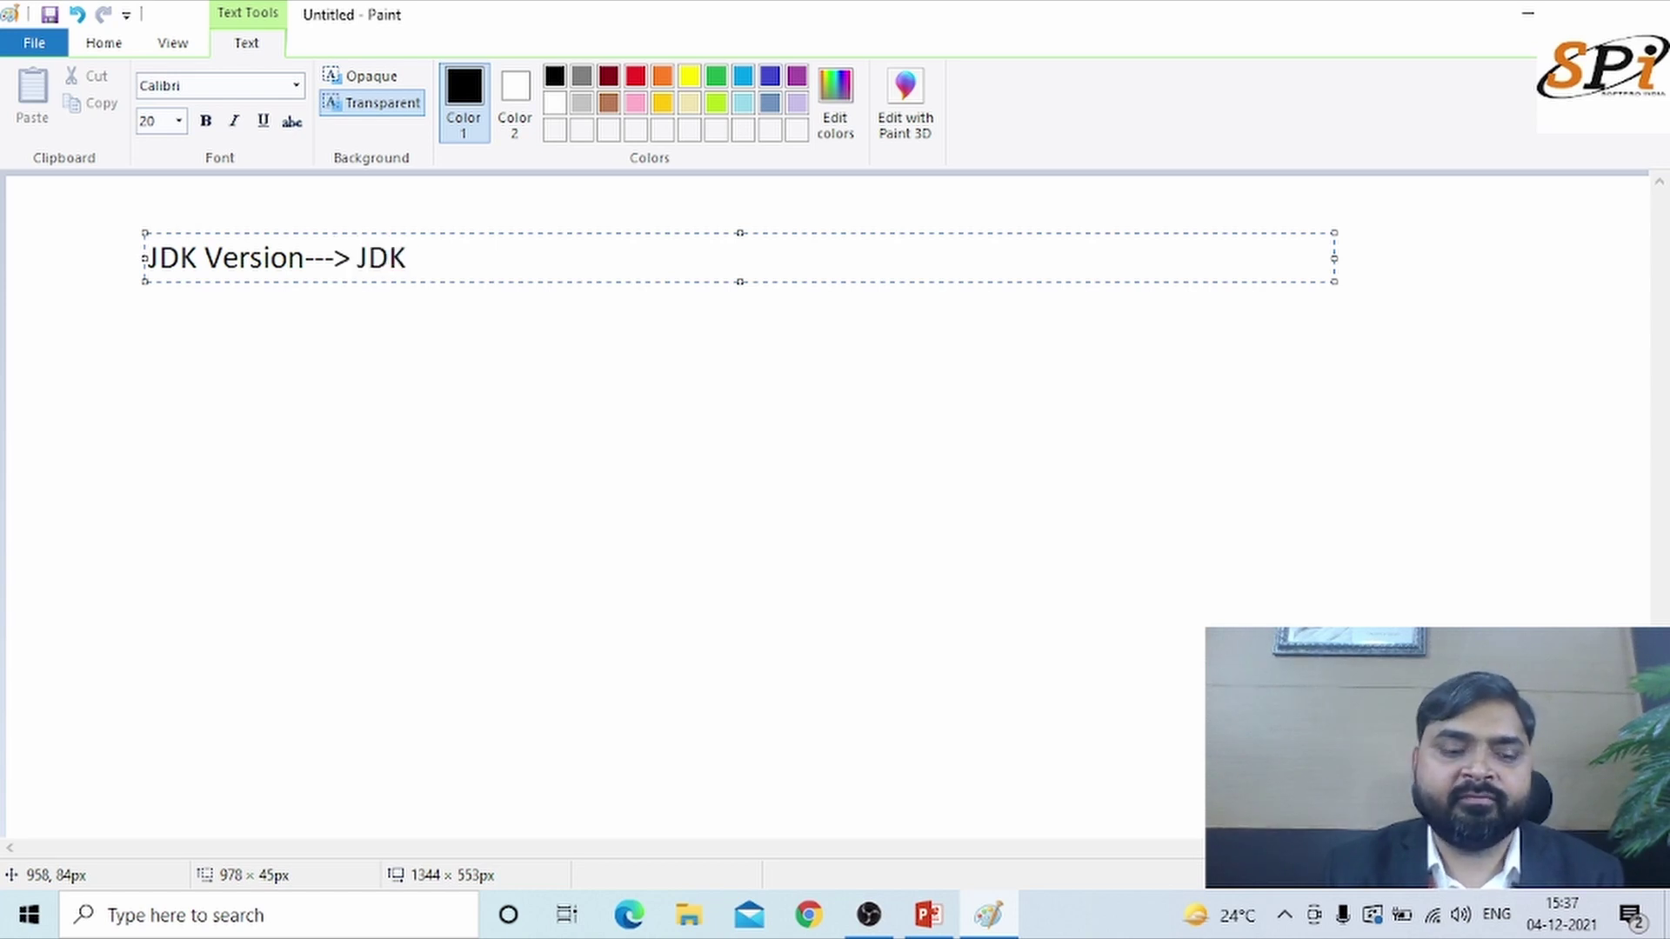
pyautogui.write(' 1.8')
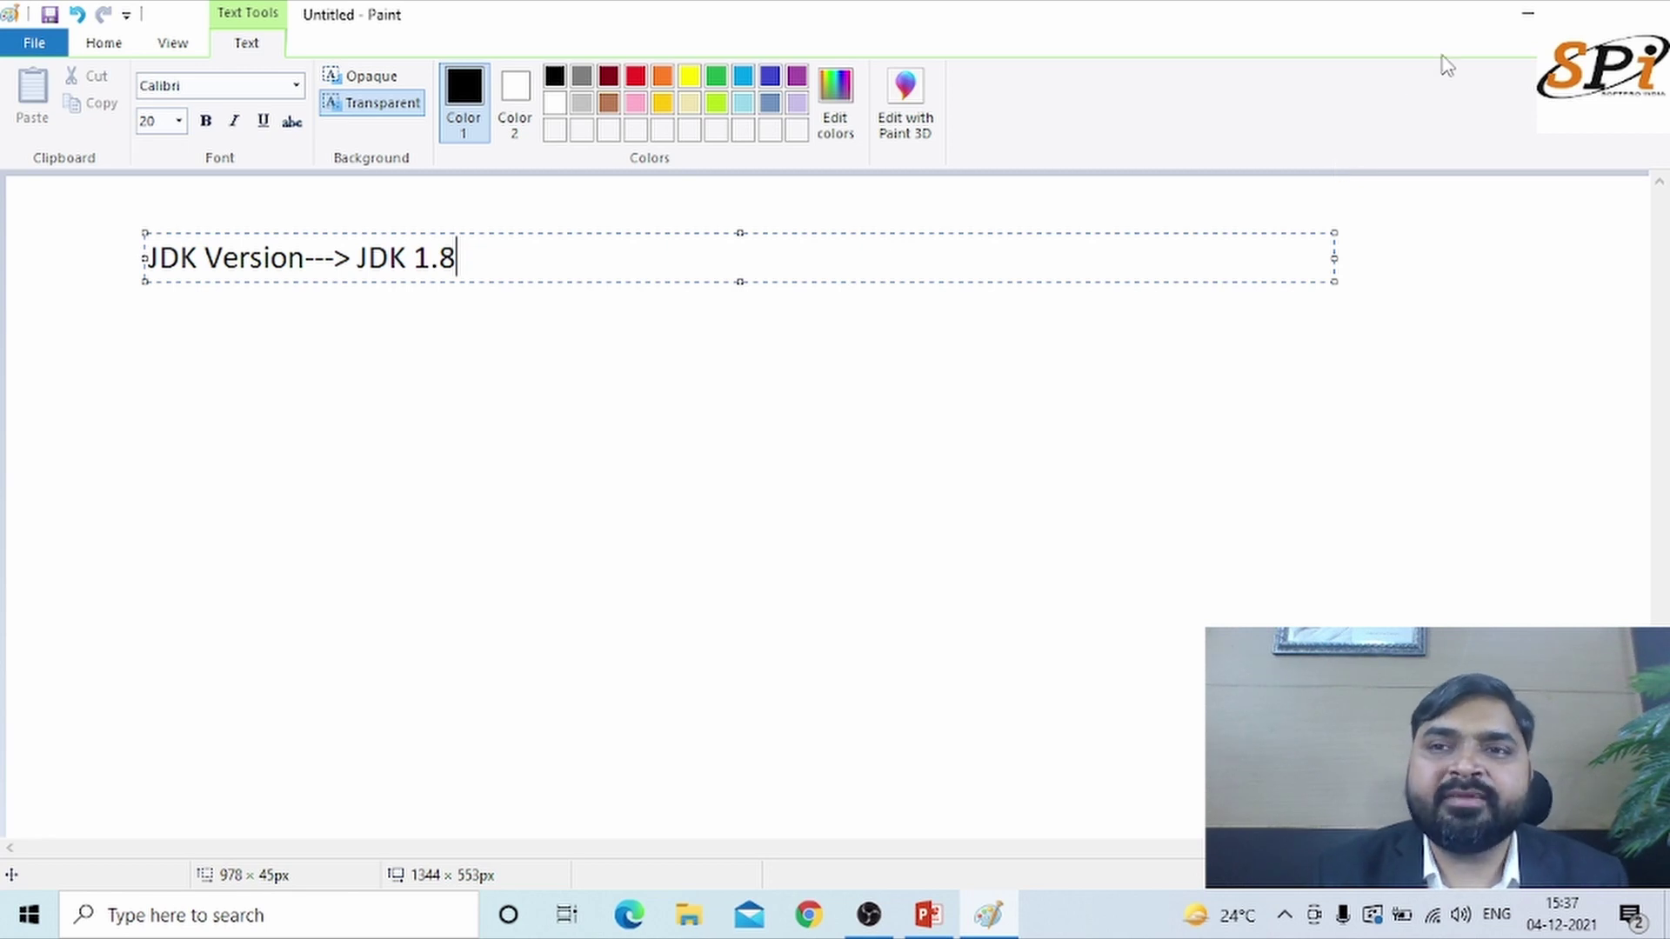
# Minimize the drawing window and open the JDK subfolder inside the desktop's JDK folder in File Explorer, with the window maximized
pyautogui.click(1519, 19)
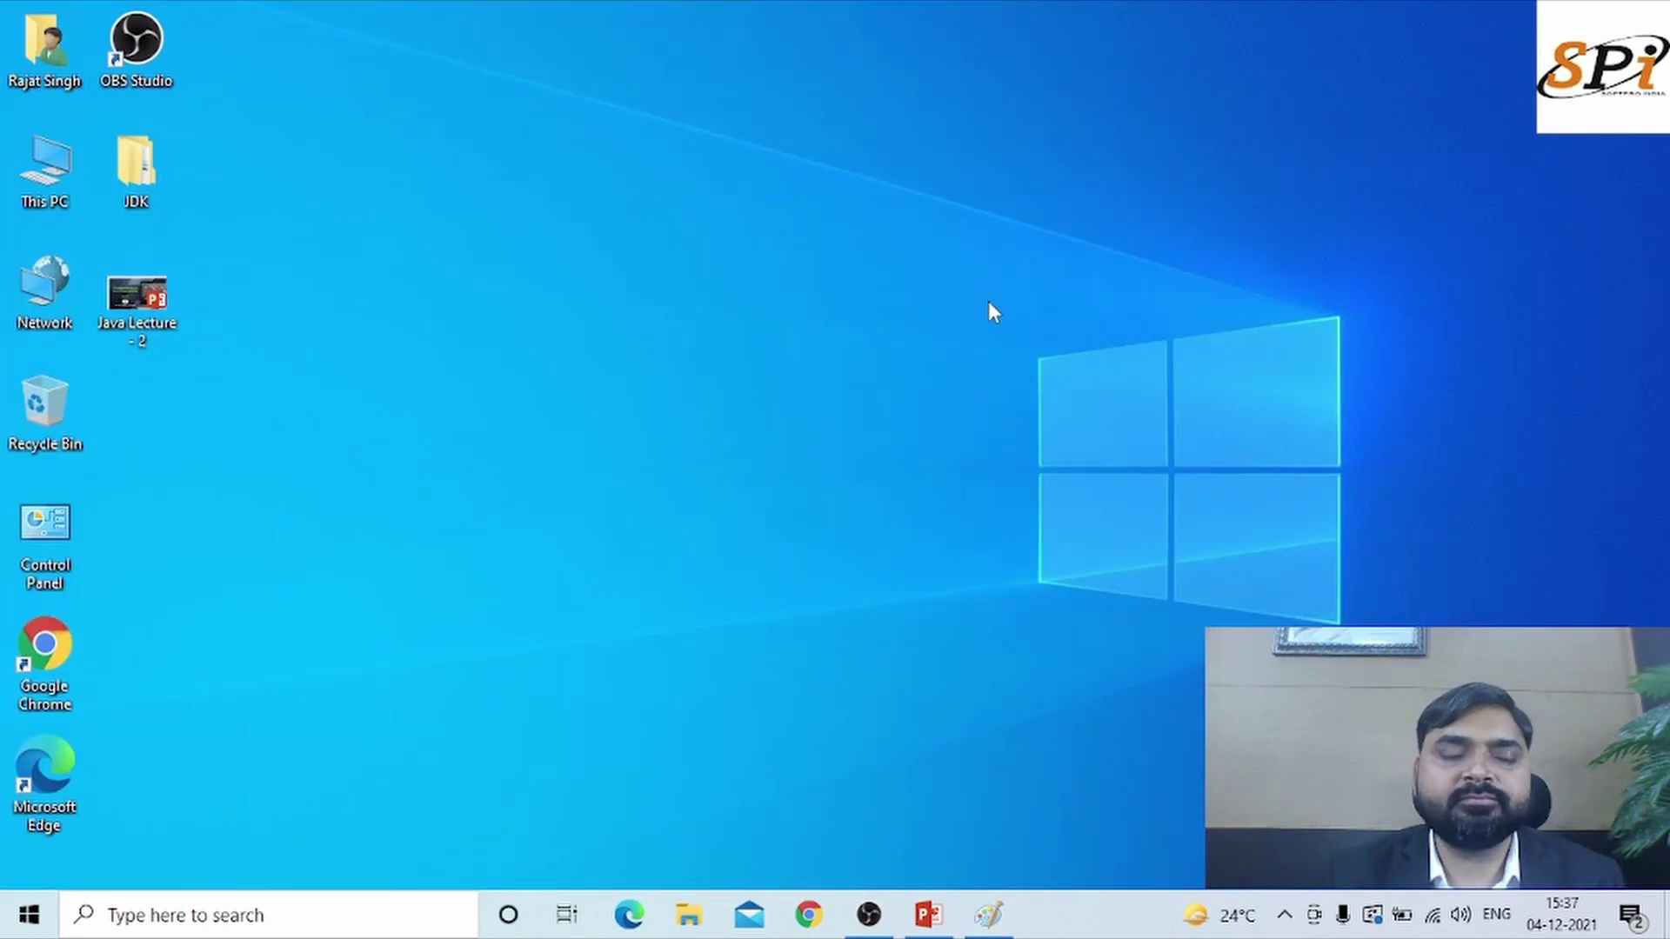
pyautogui.doubleClick(133, 198)
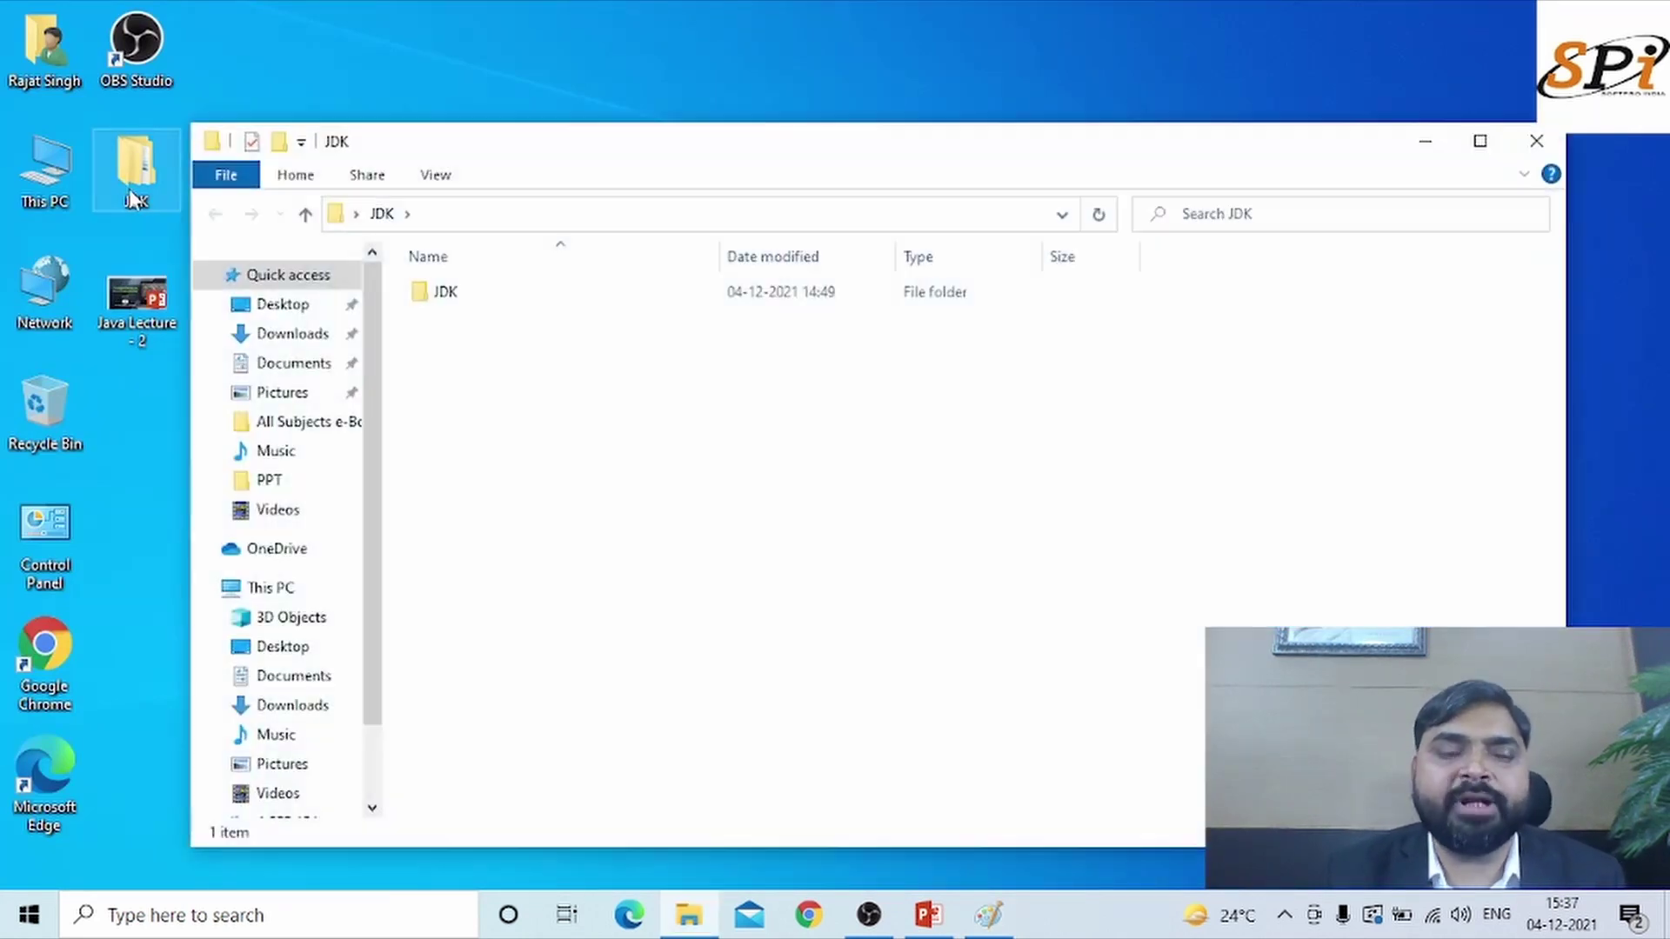
pyautogui.doubleClick(525, 150)
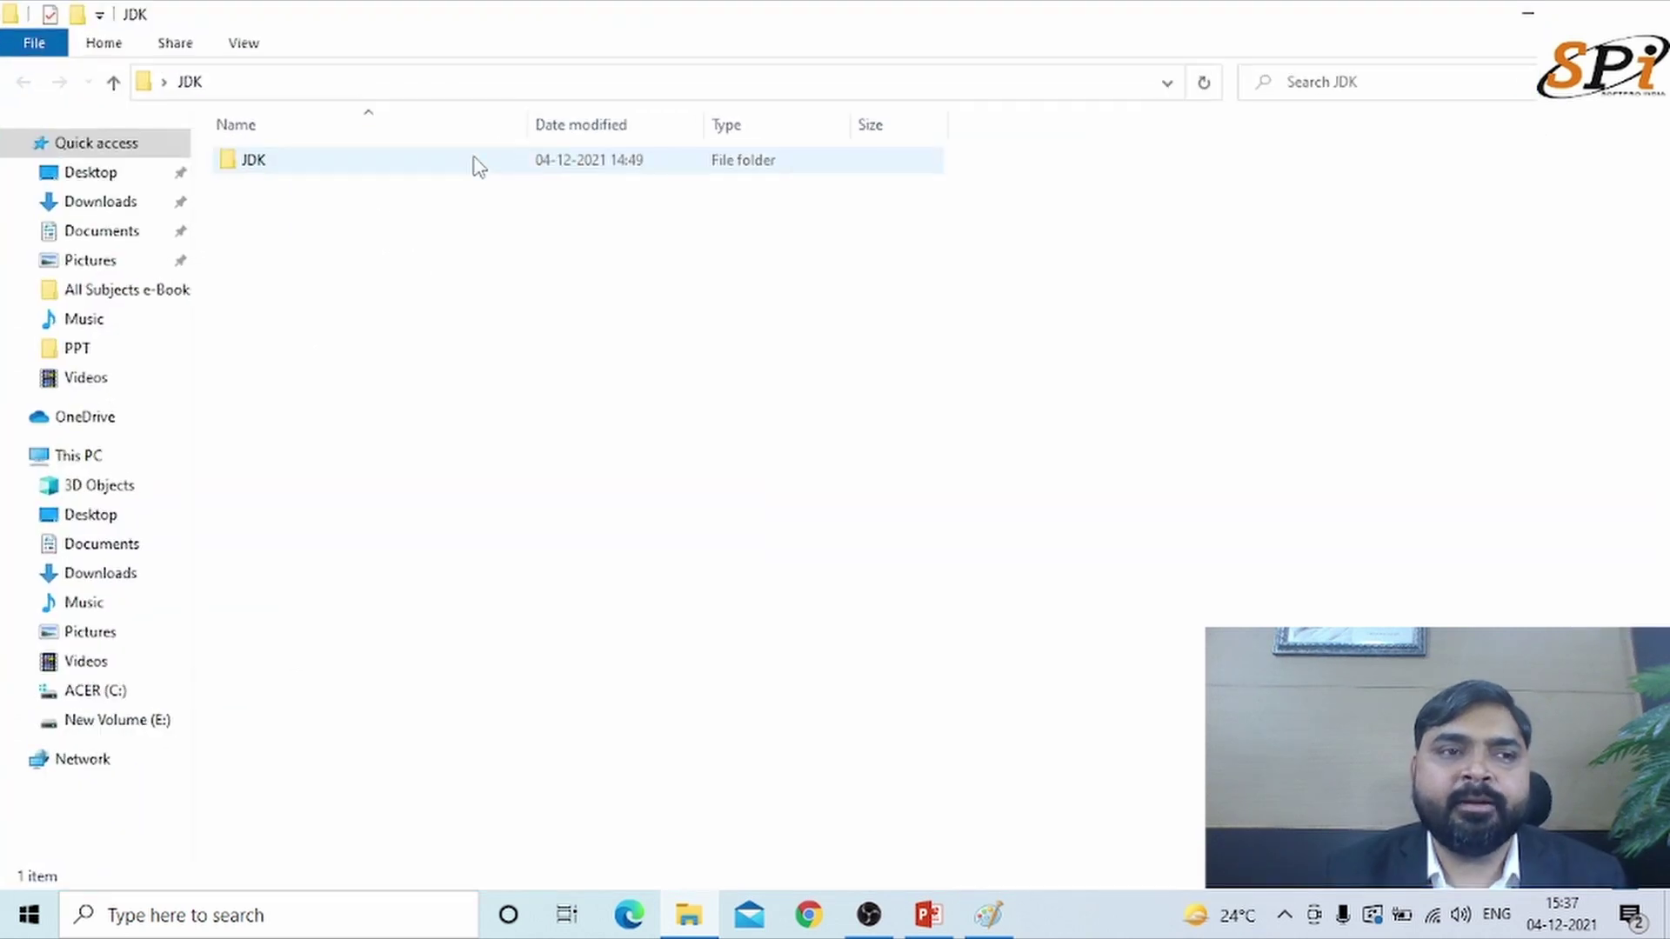
pyautogui.click(315, 165)
pyautogui.doubleClick(318, 172)
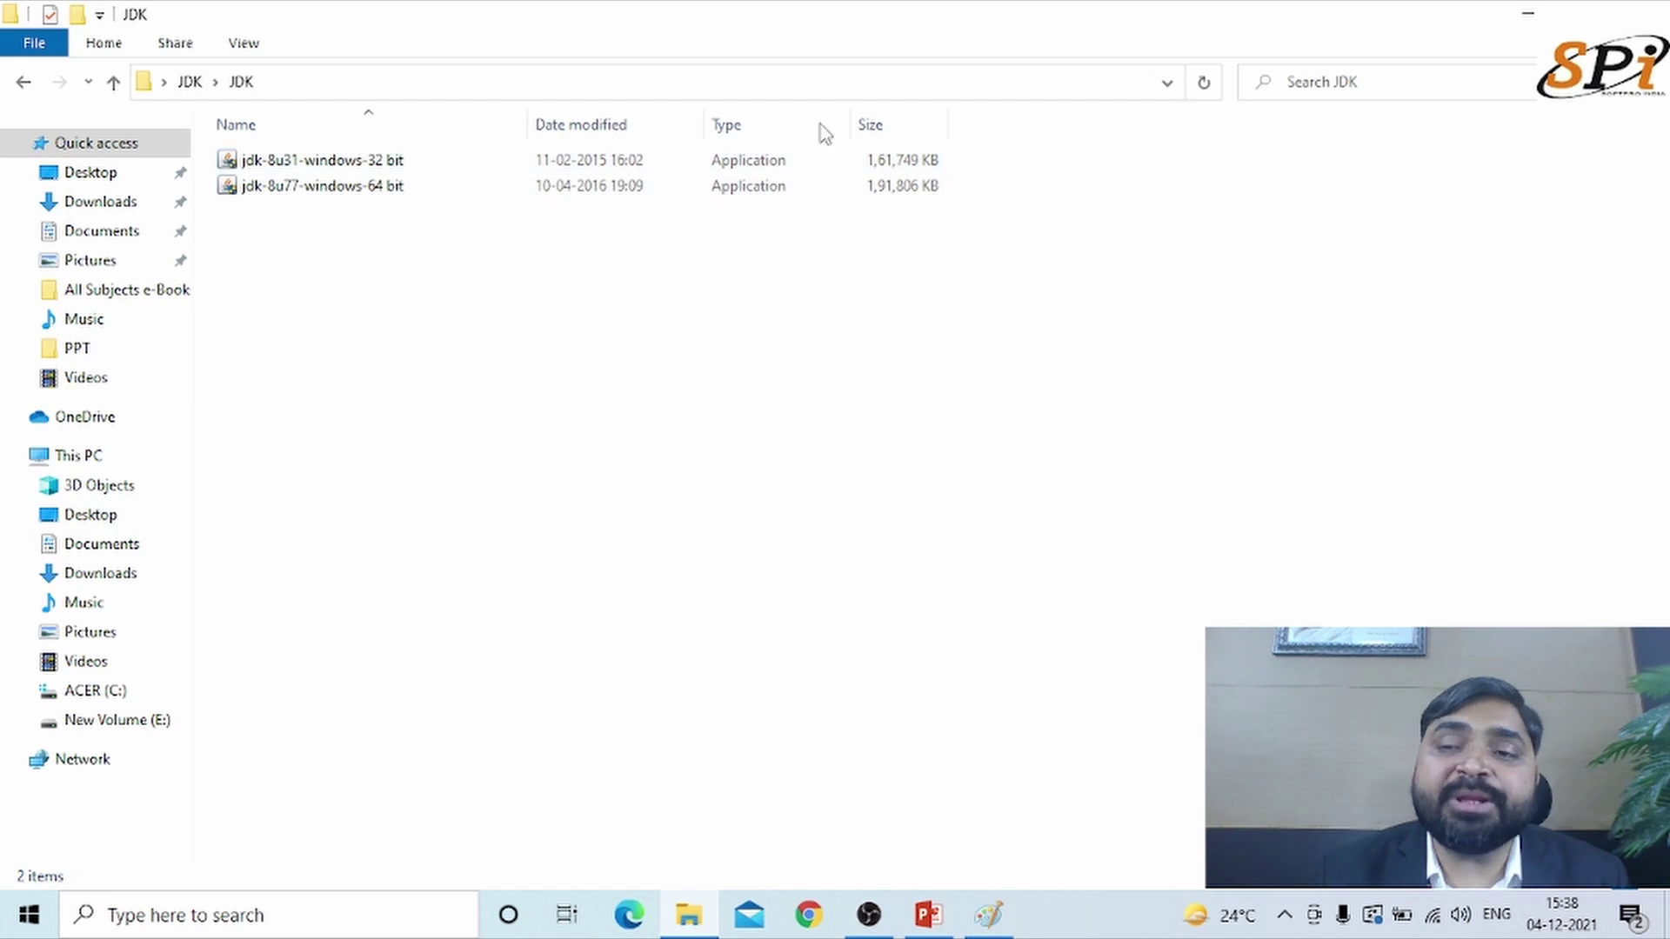
# Check the system type in this PC's device specifications to see whether Windows is 32-bit or 64-bit, and close Settings
pyautogui.click(1528, 14)
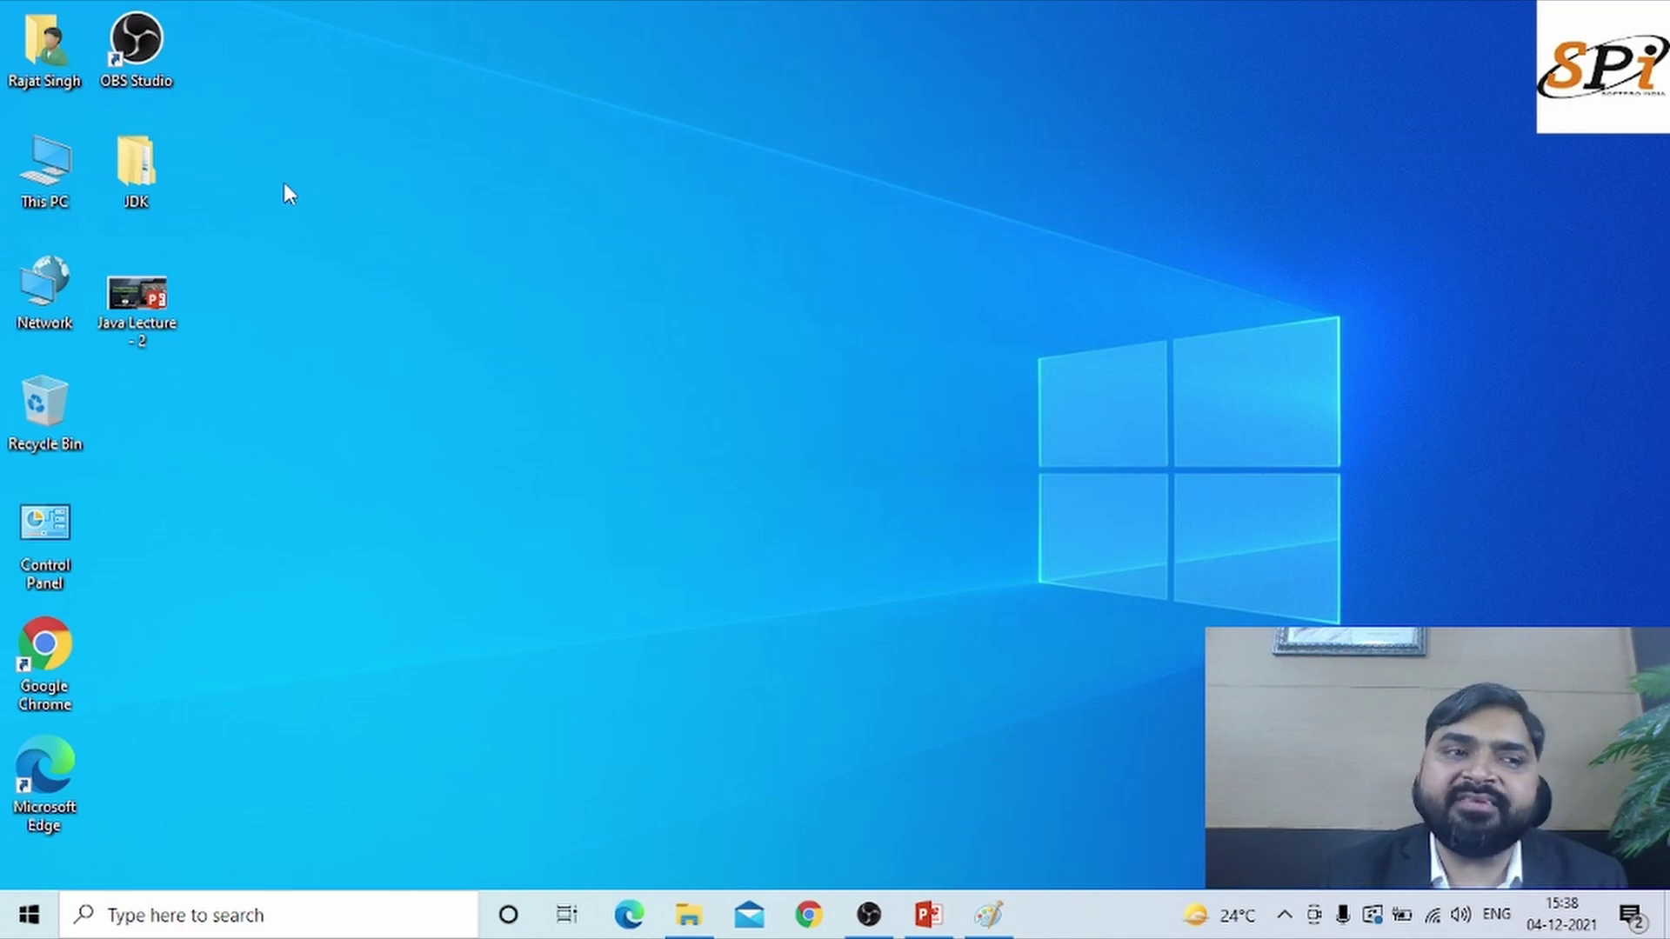
pyautogui.rightClick(38, 201)
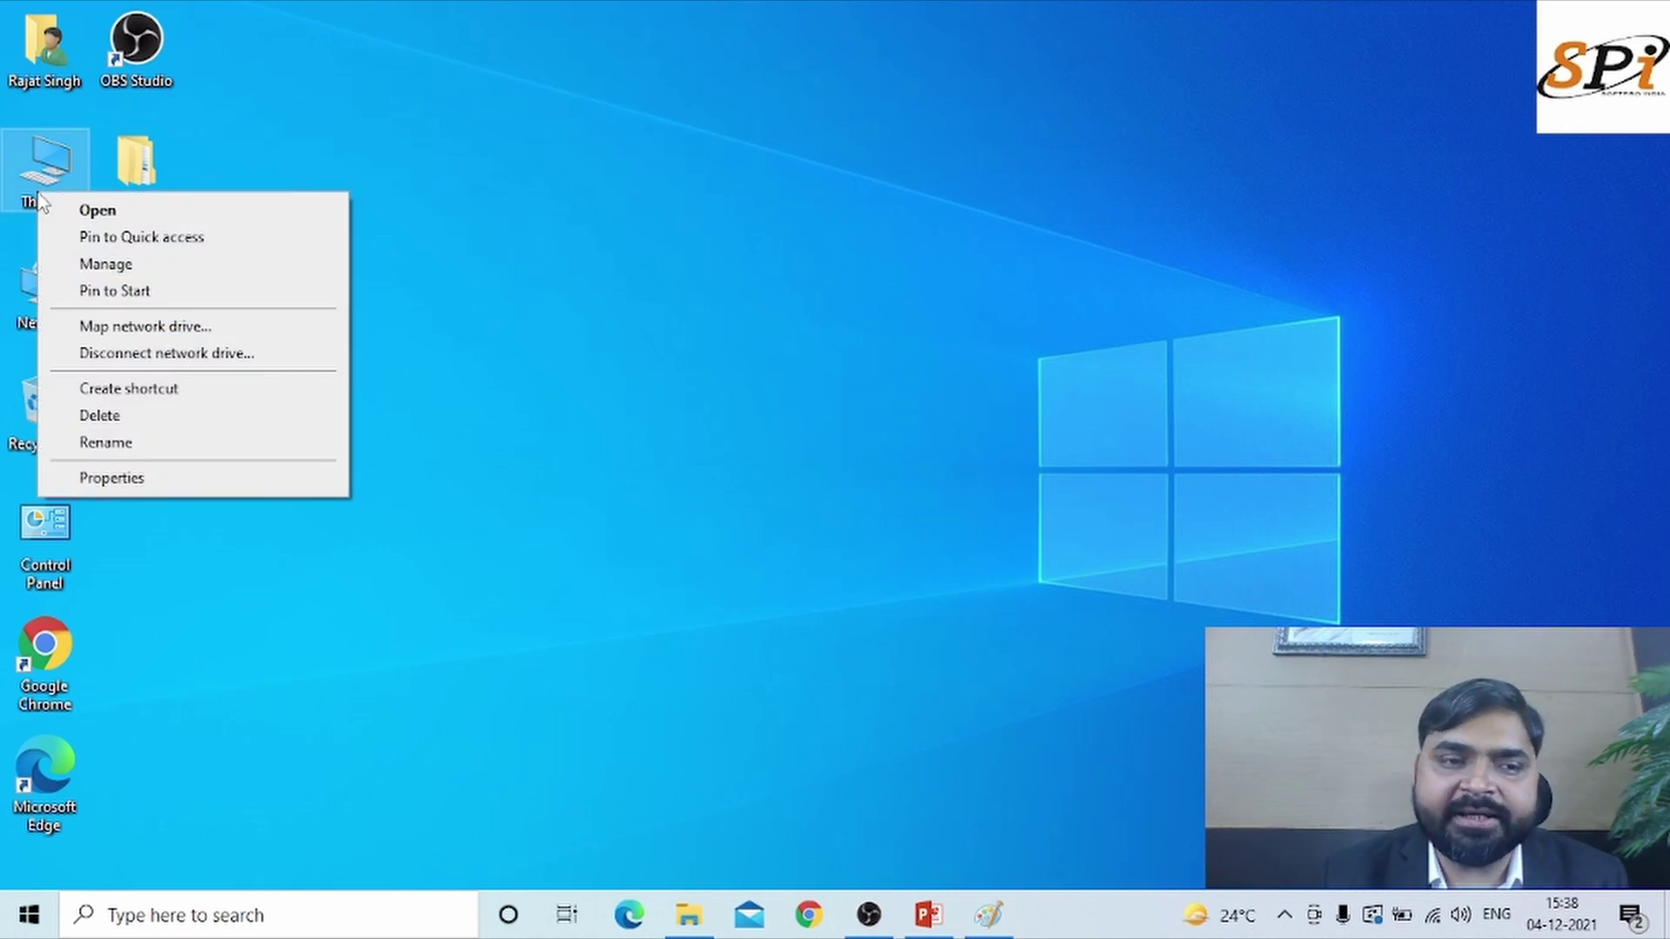
pyautogui.click(112, 478)
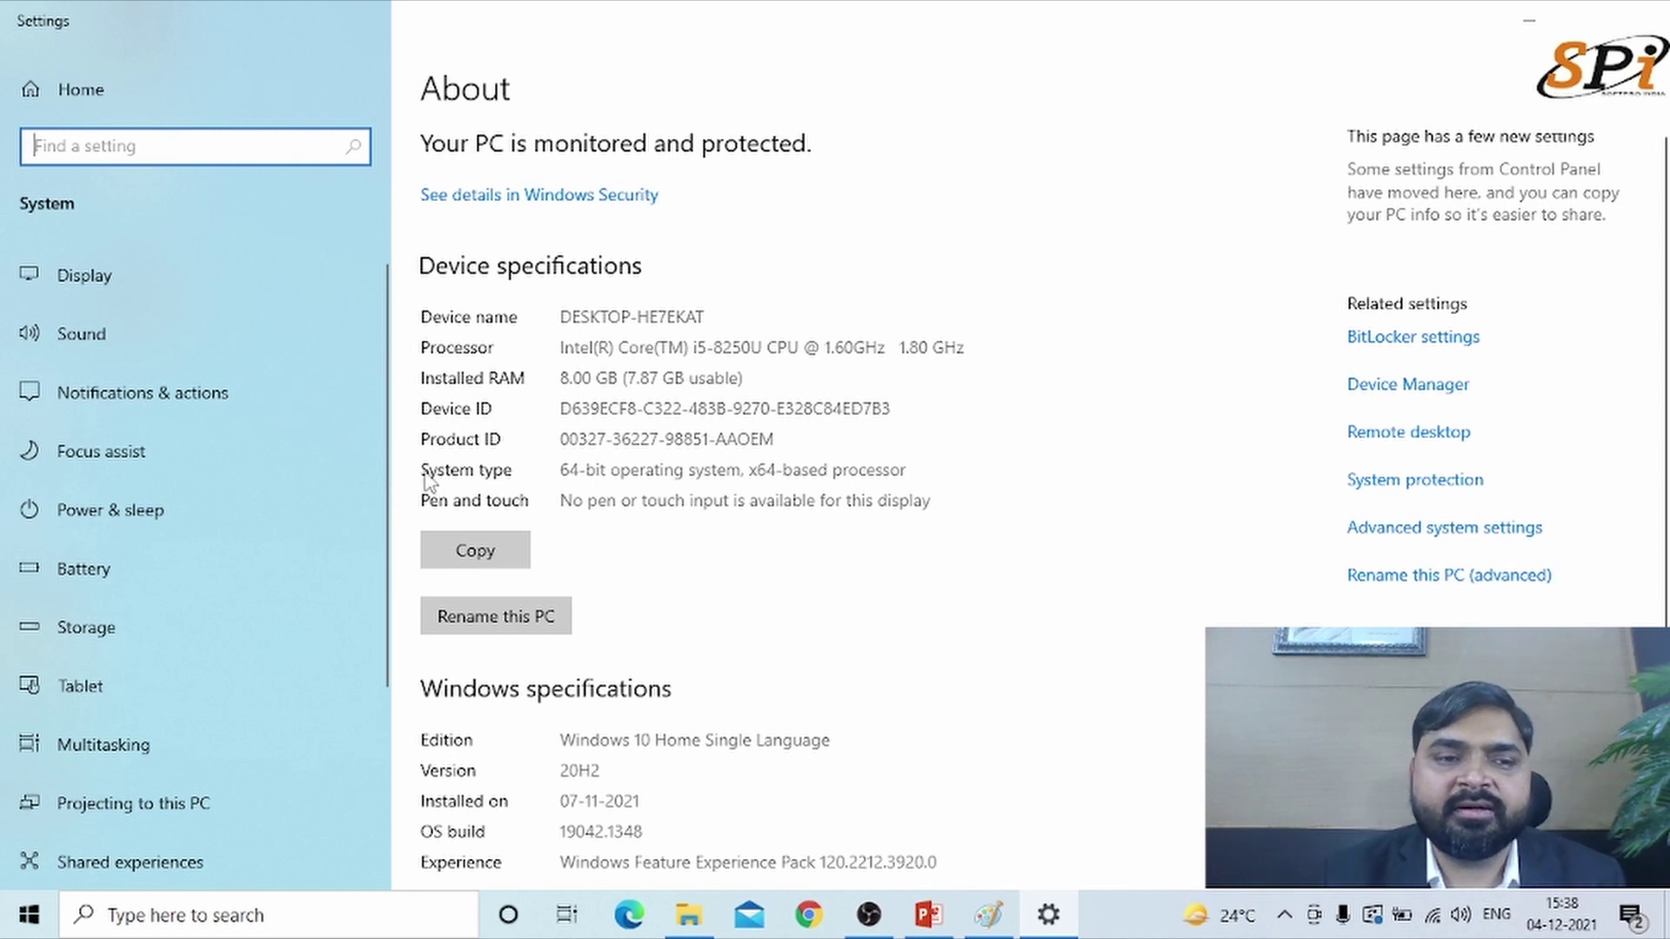
pyautogui.click(550, 474)
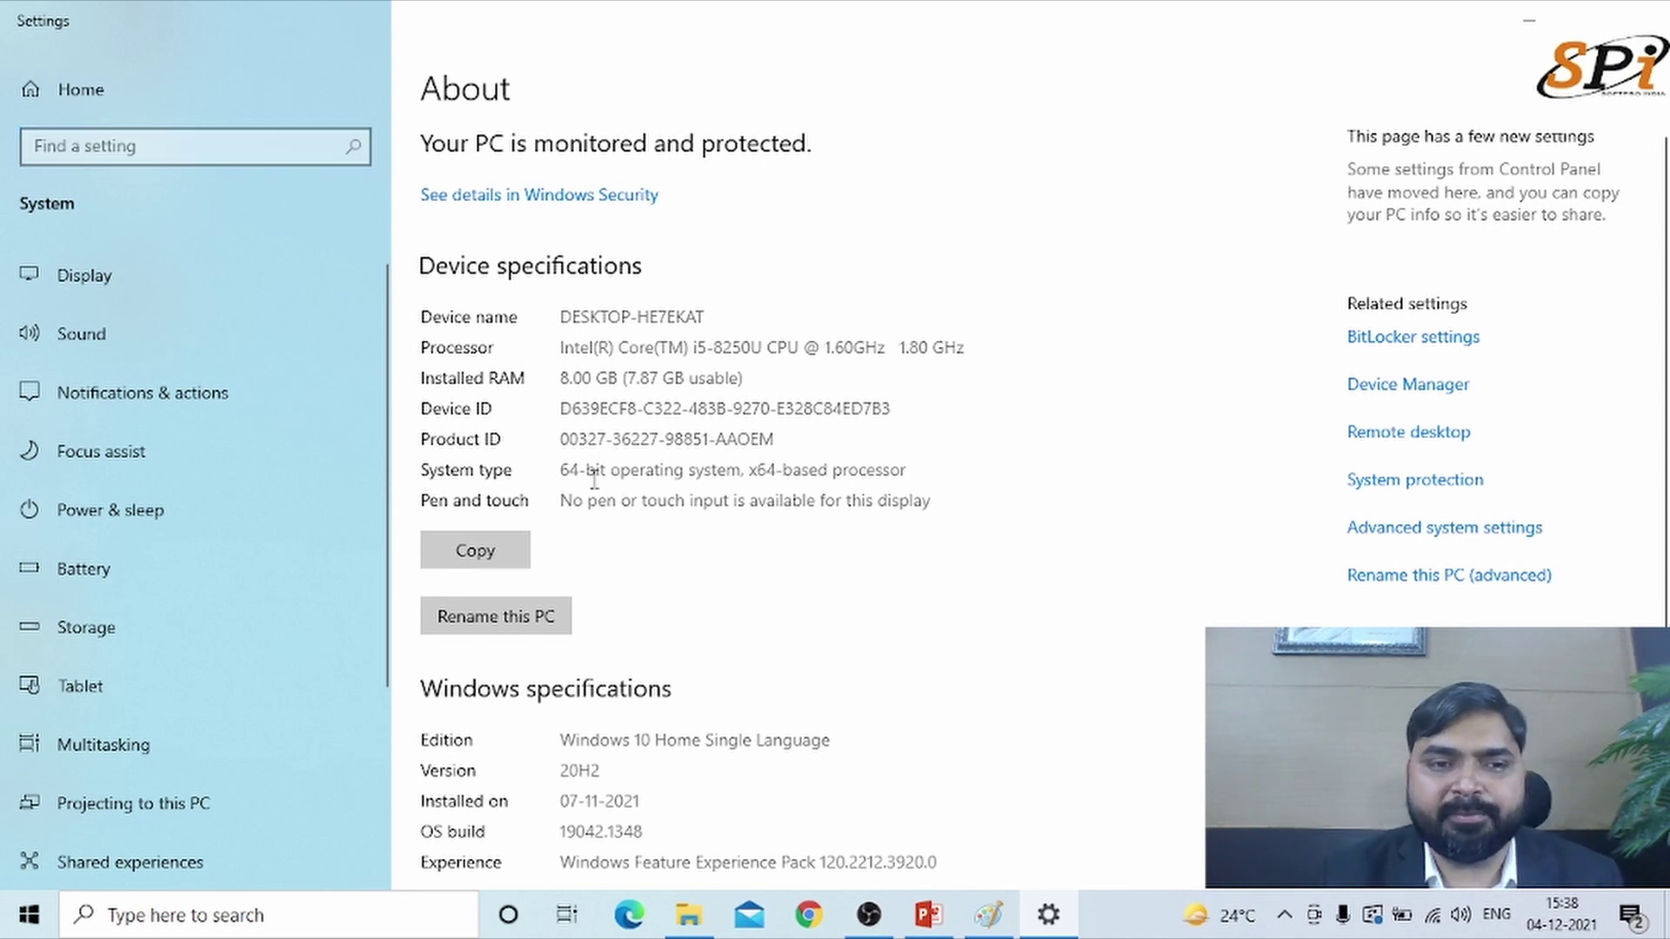
pyautogui.moveTo(568, 470); pyautogui.dragTo(912, 469)
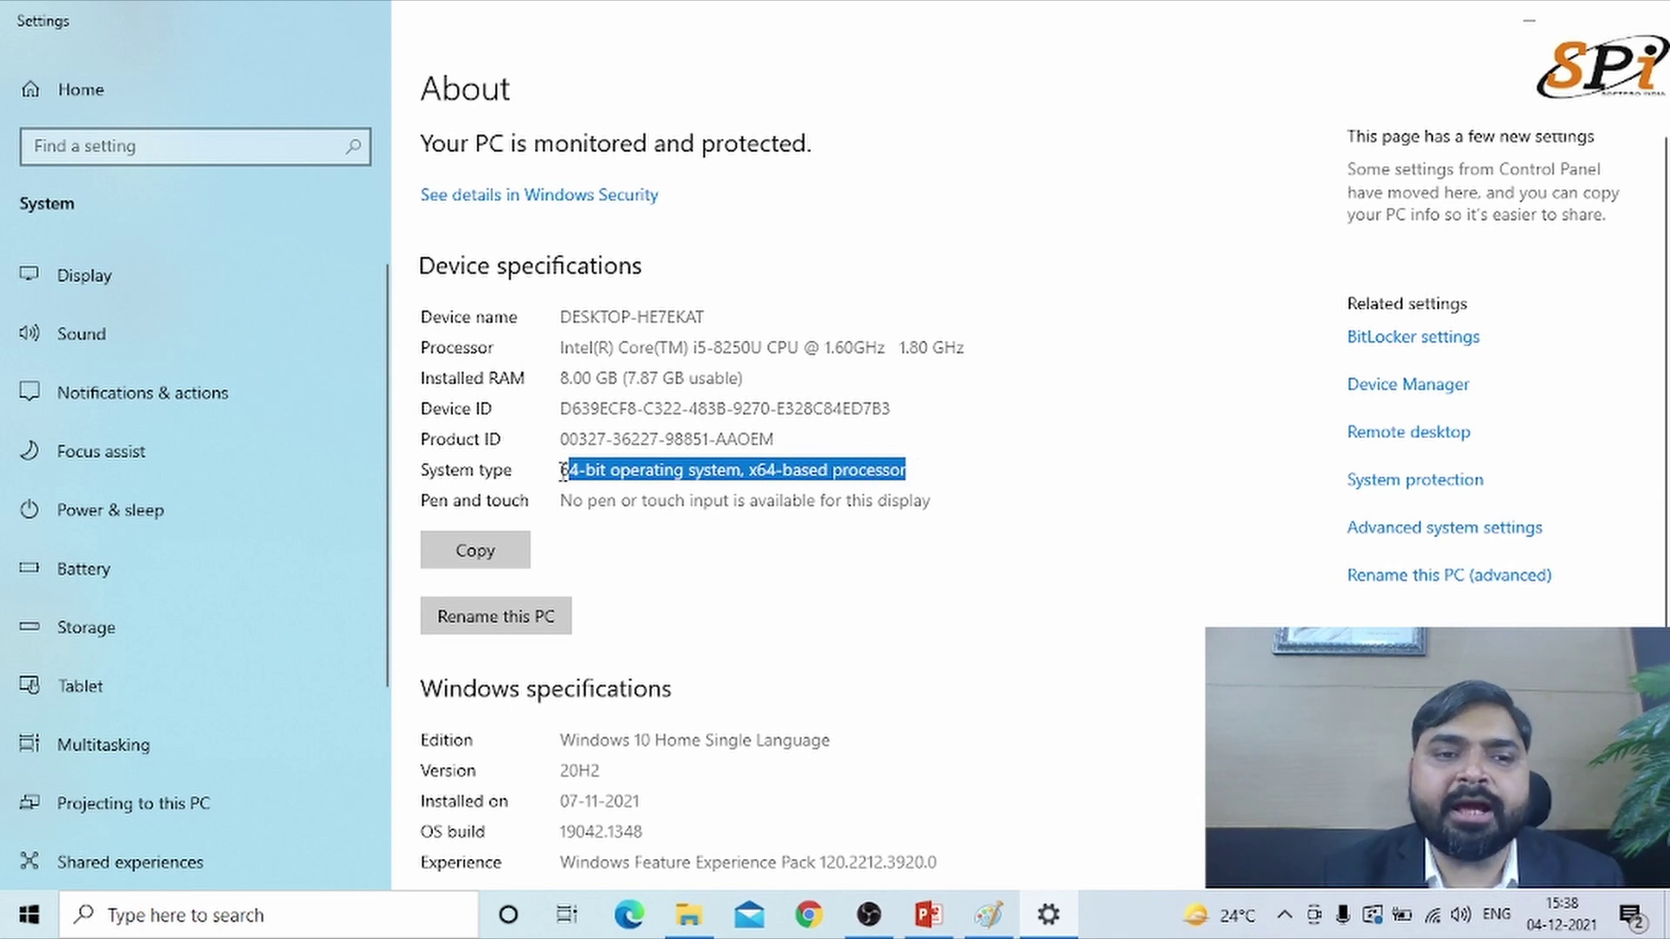
pyautogui.moveTo(563, 470); pyautogui.dragTo(927, 469)
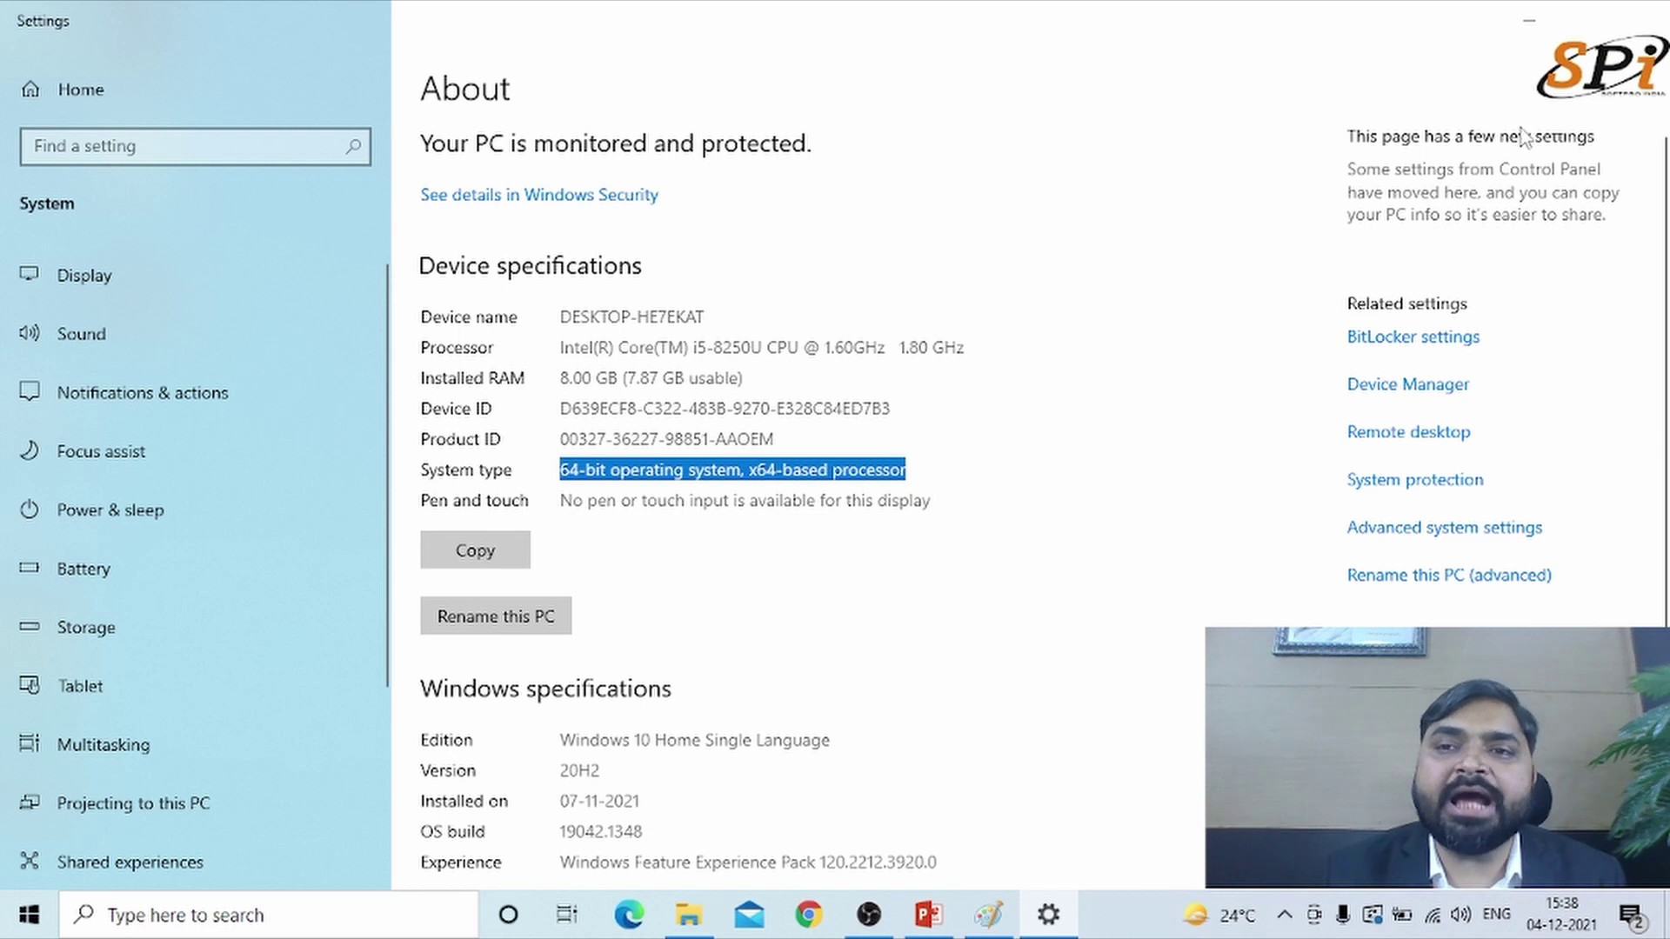
pyautogui.click(1648, 18)
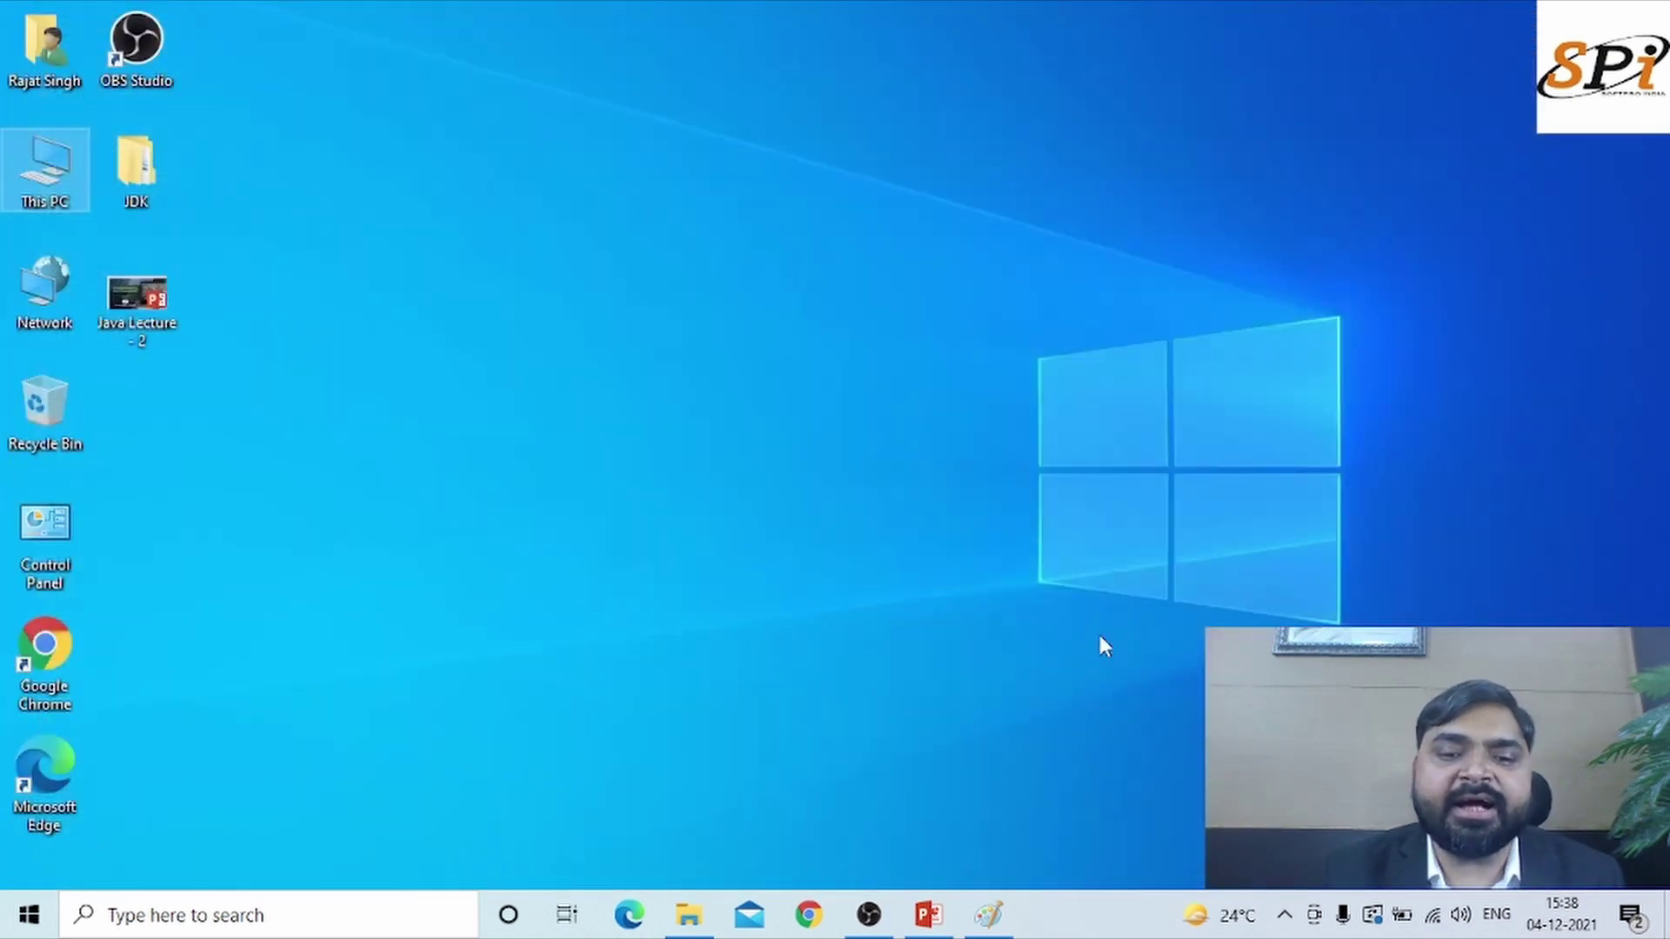
# Return to the JDK folder in File Explorer and launch the jdk-8u77-windows-64 bit installer
pyautogui.click(687, 914)
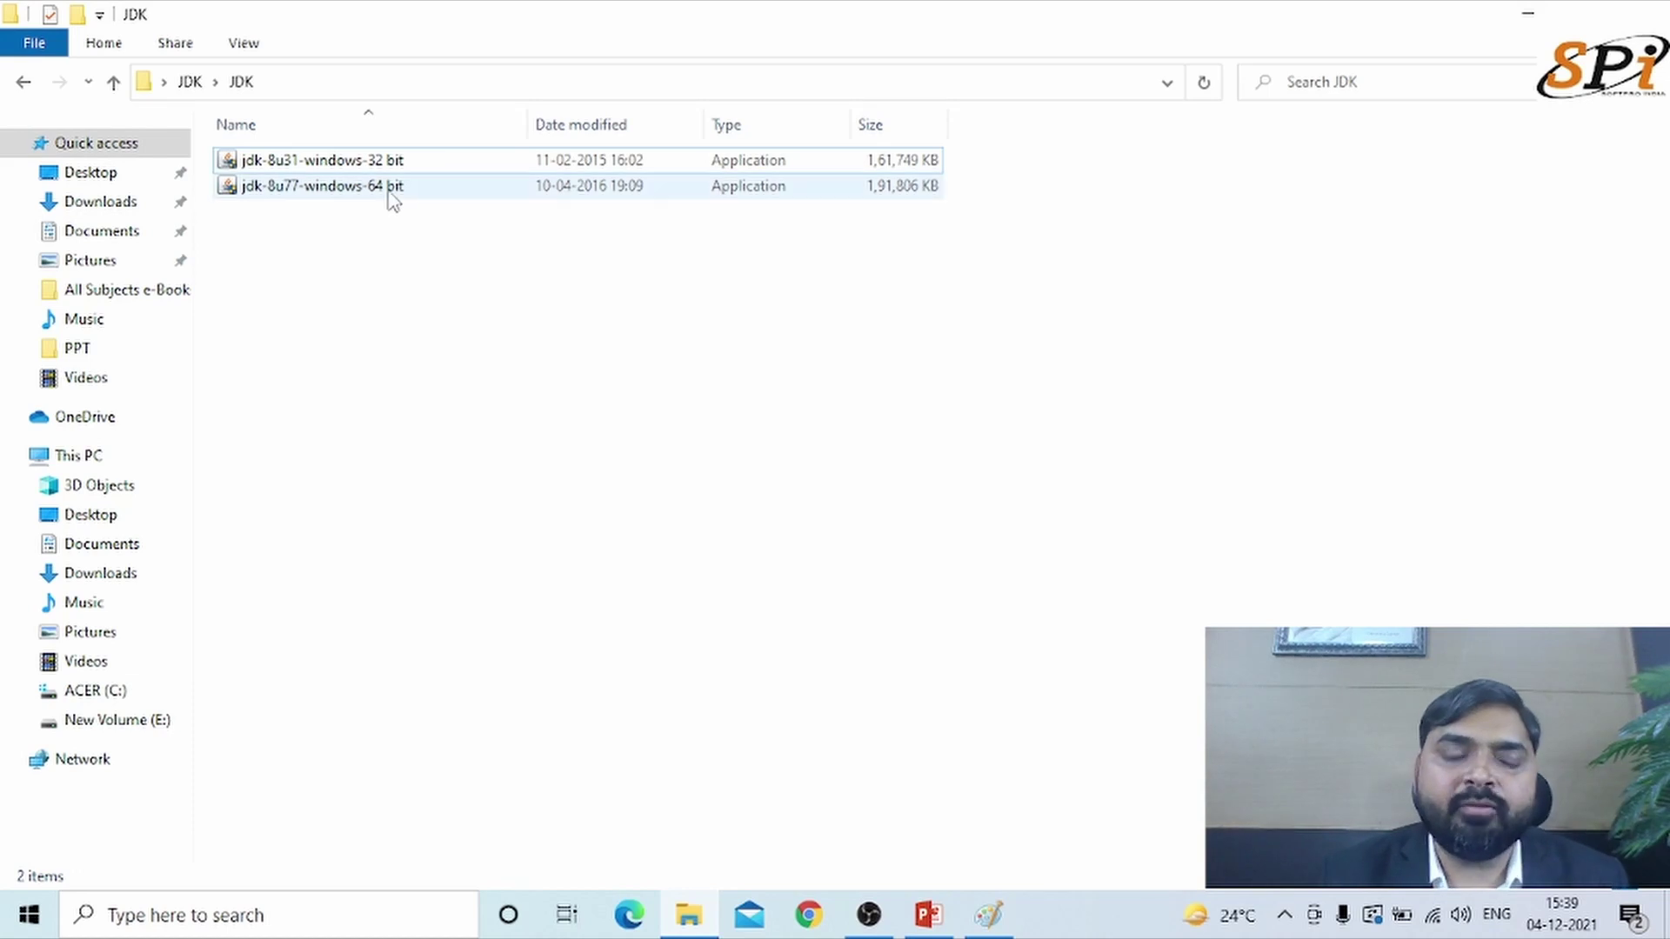
pyautogui.moveTo(392, 201)
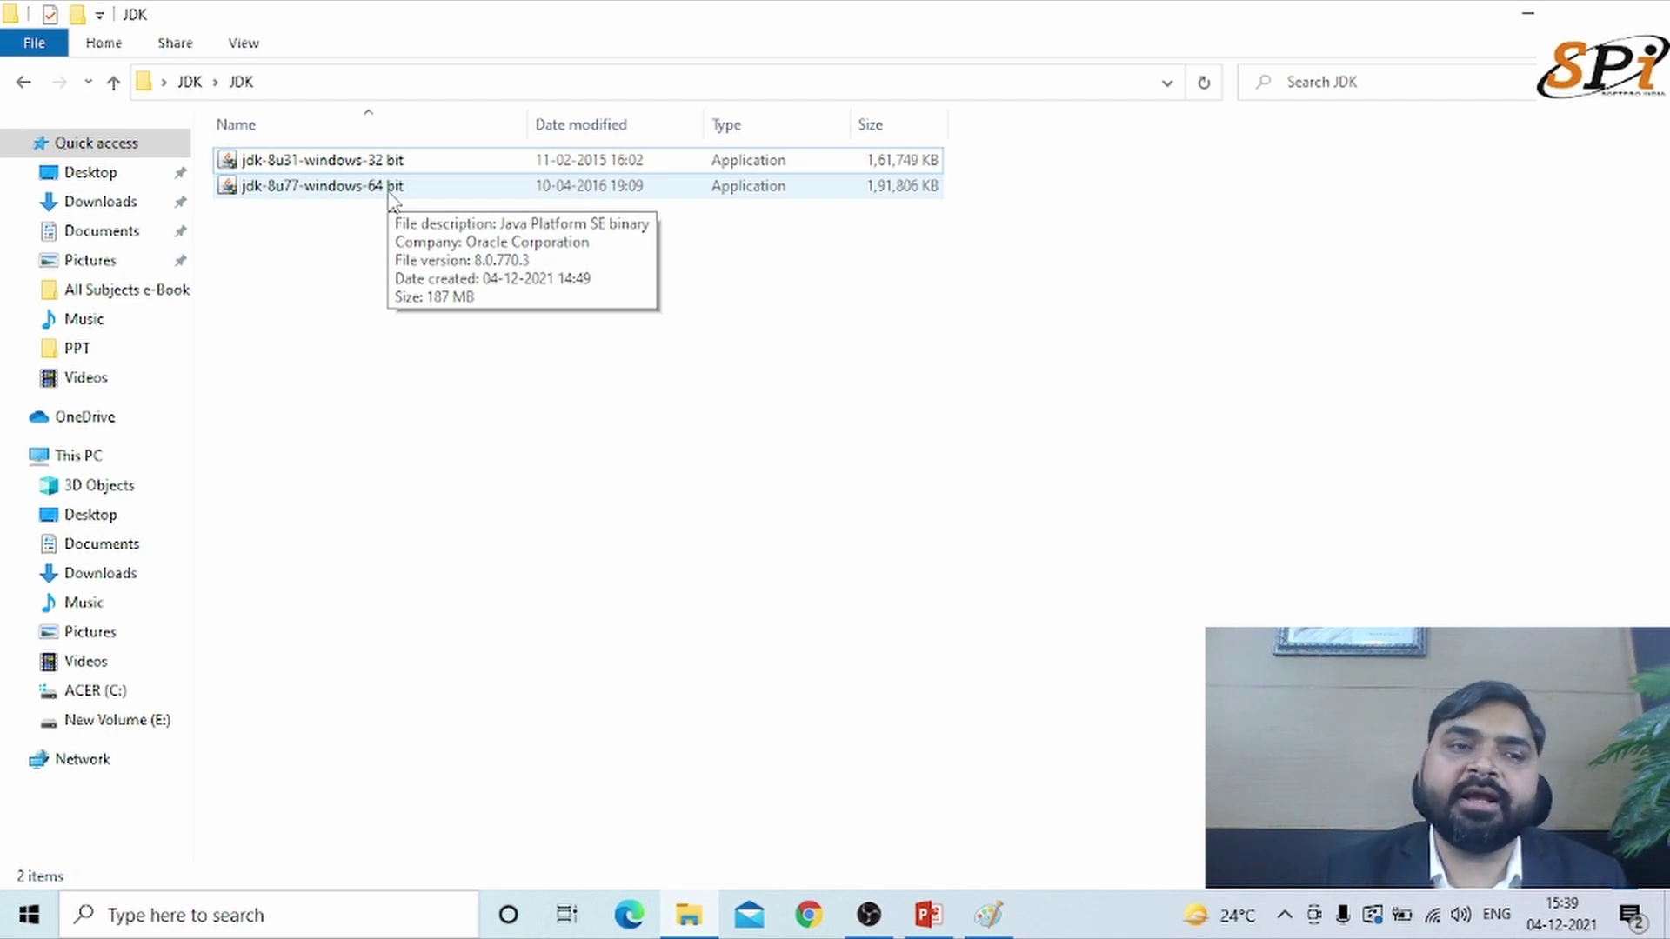
pyautogui.doubleClick(392, 187)
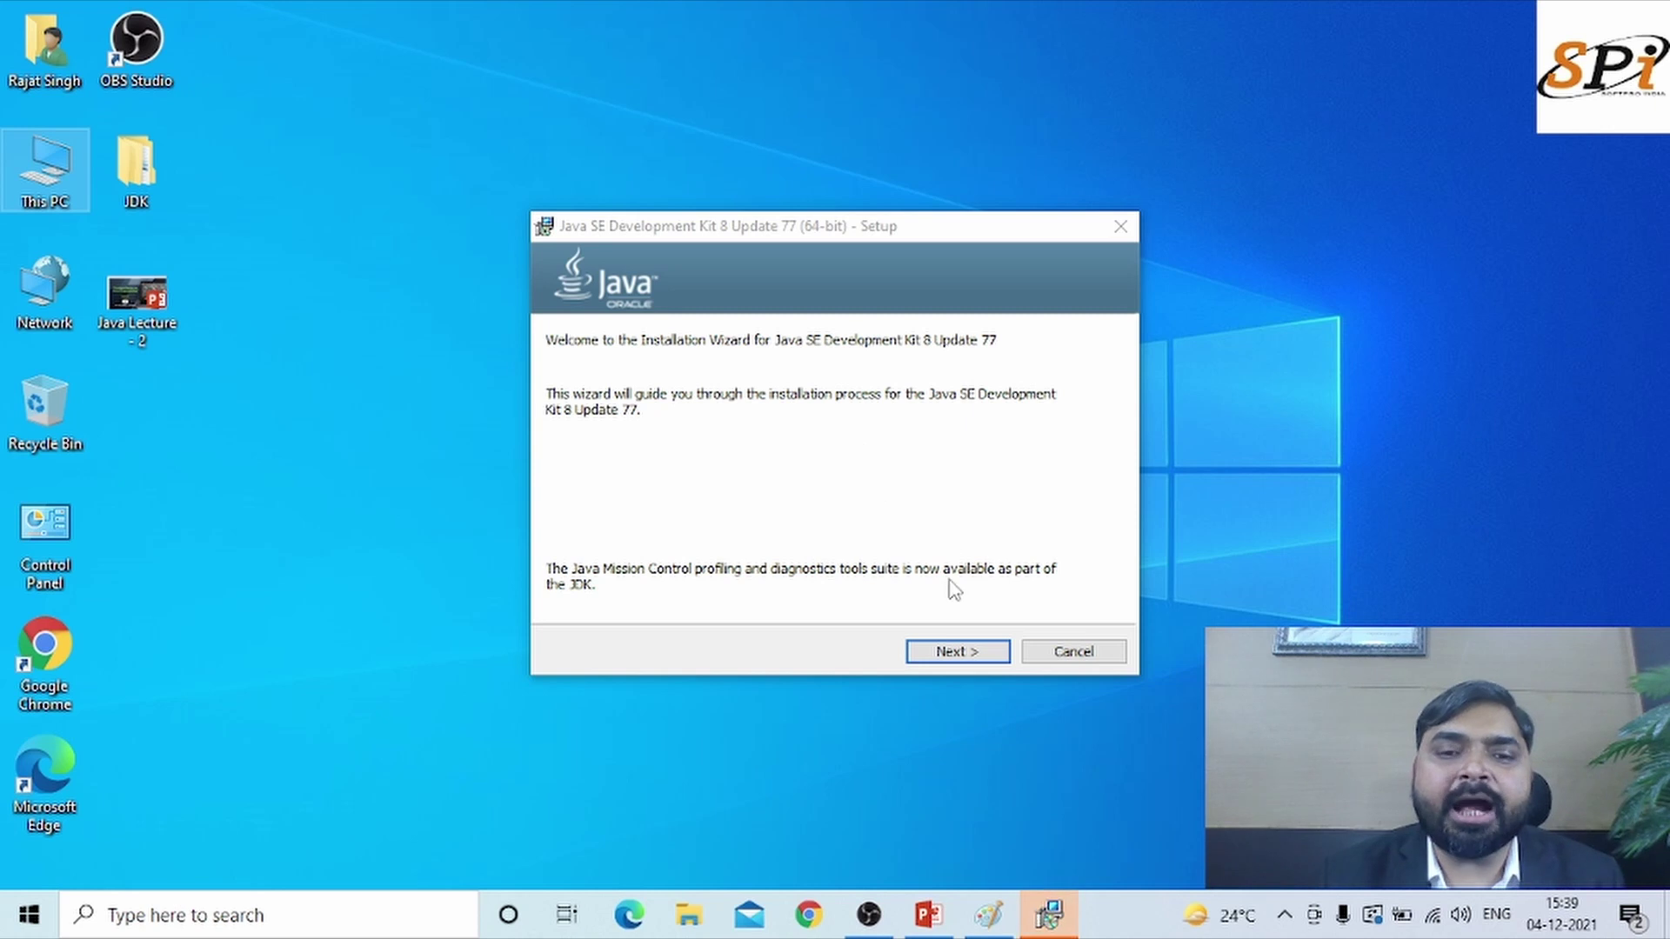
# Install the JDK with the default features into C:\Program Files\Java\jdk1.8.0_77\ and the JRE into C:\Program Files\Java\jre1.8.0_77, and close the finished setup
pyautogui.click(956, 652)
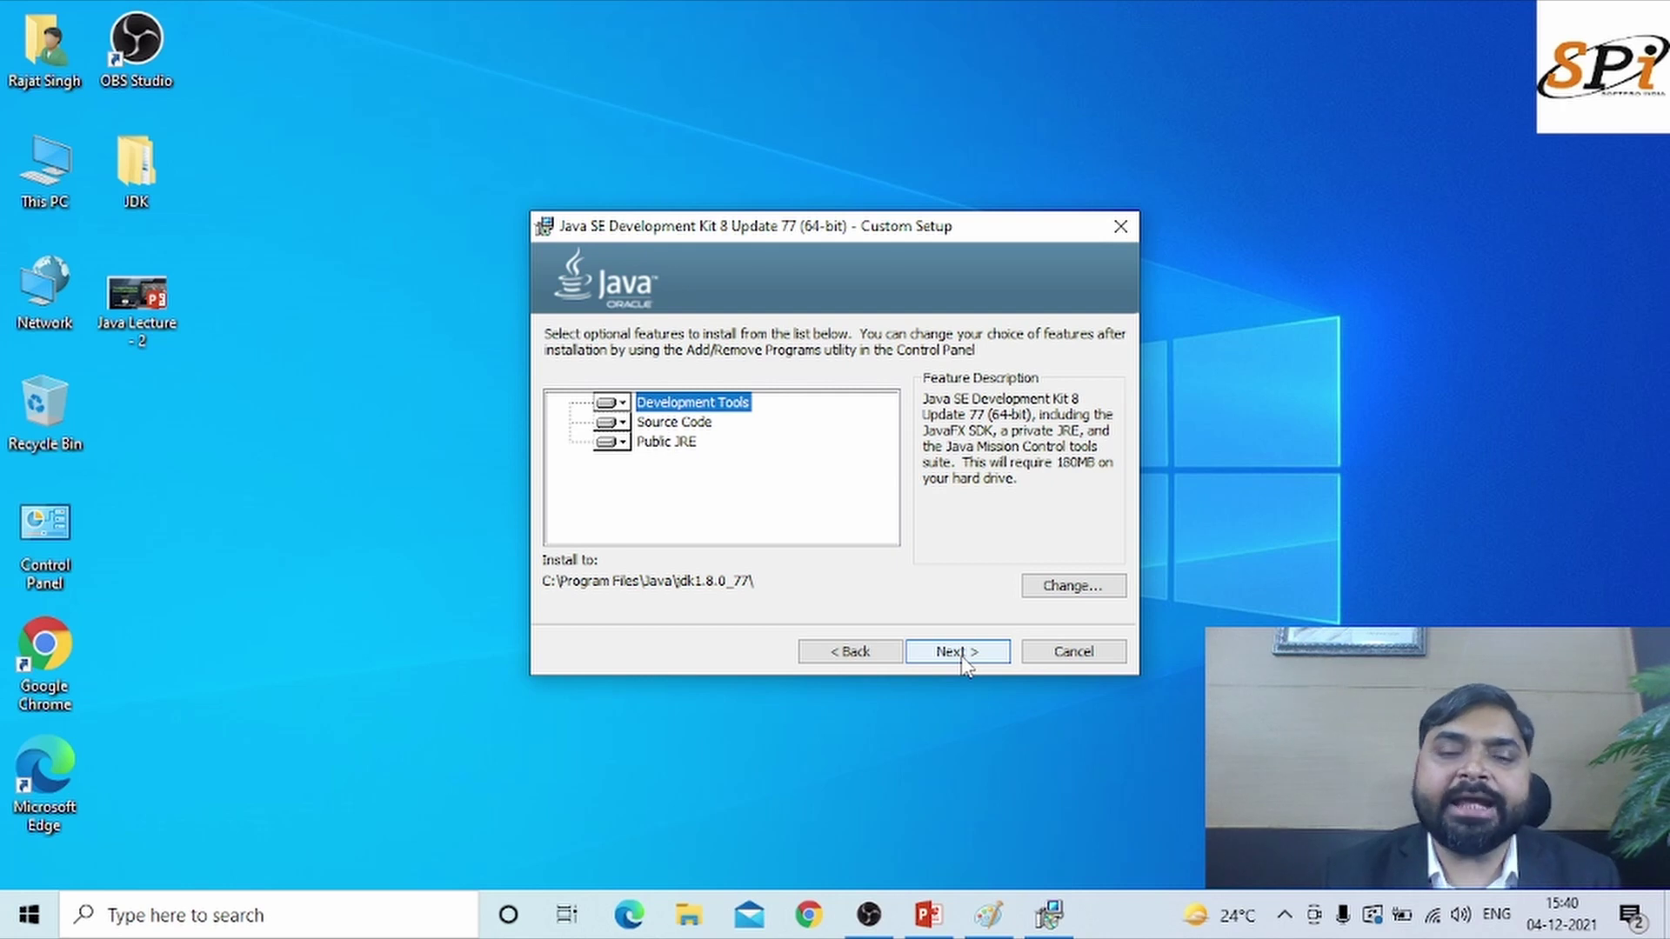
pyautogui.click(961, 659)
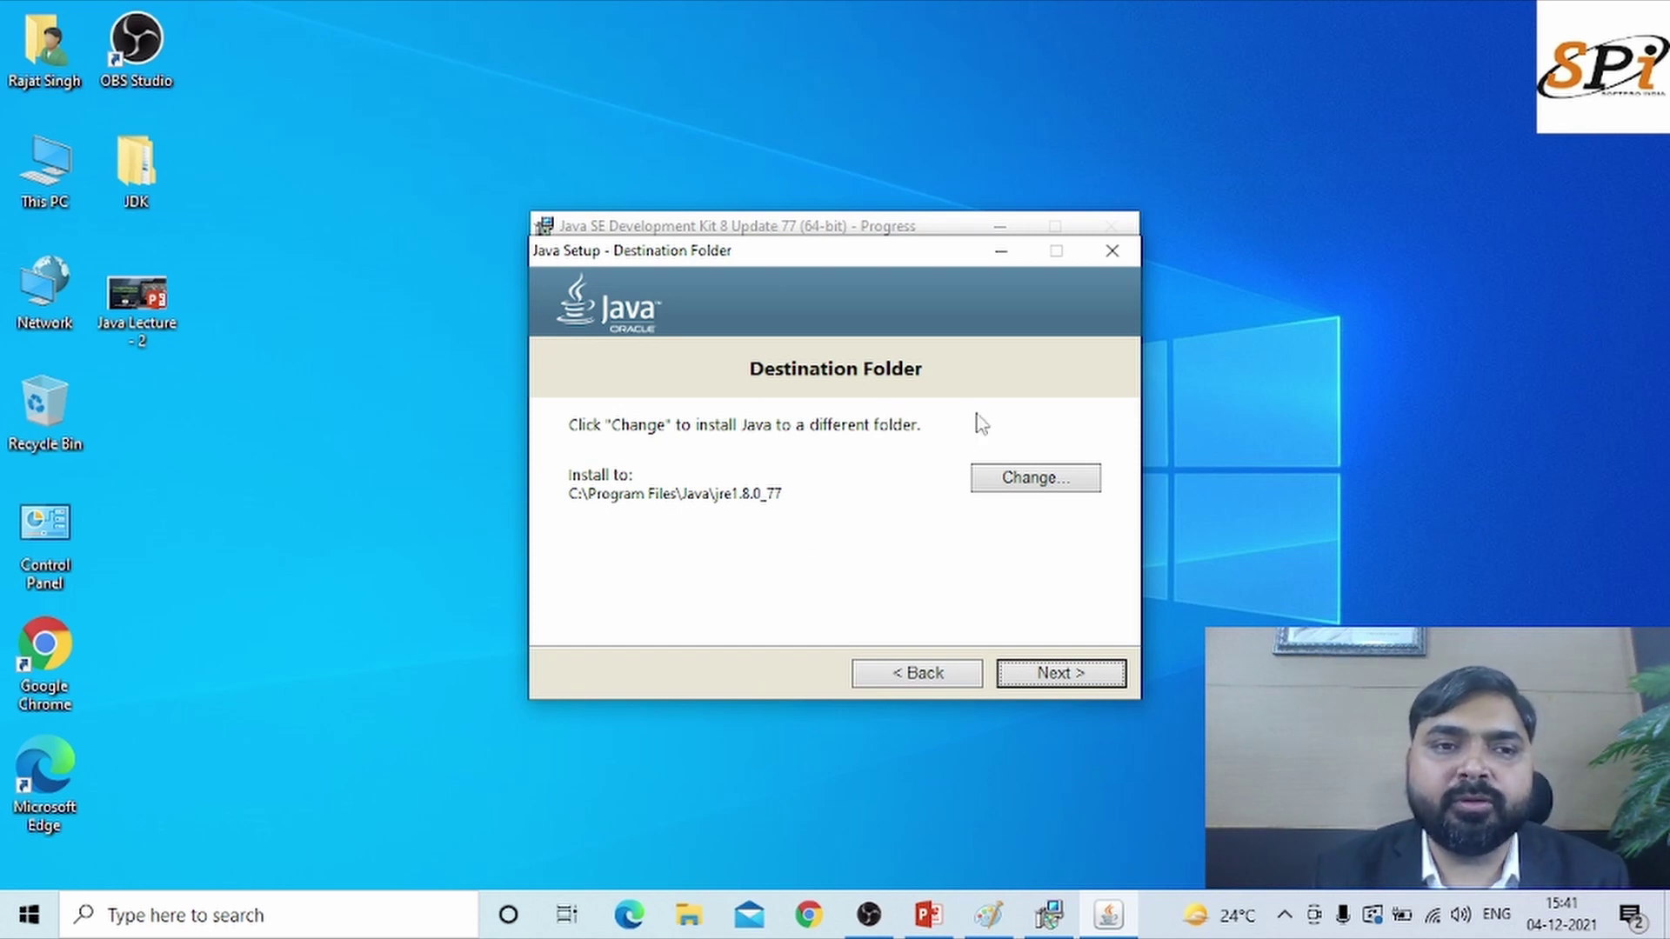
pyautogui.click(1054, 680)
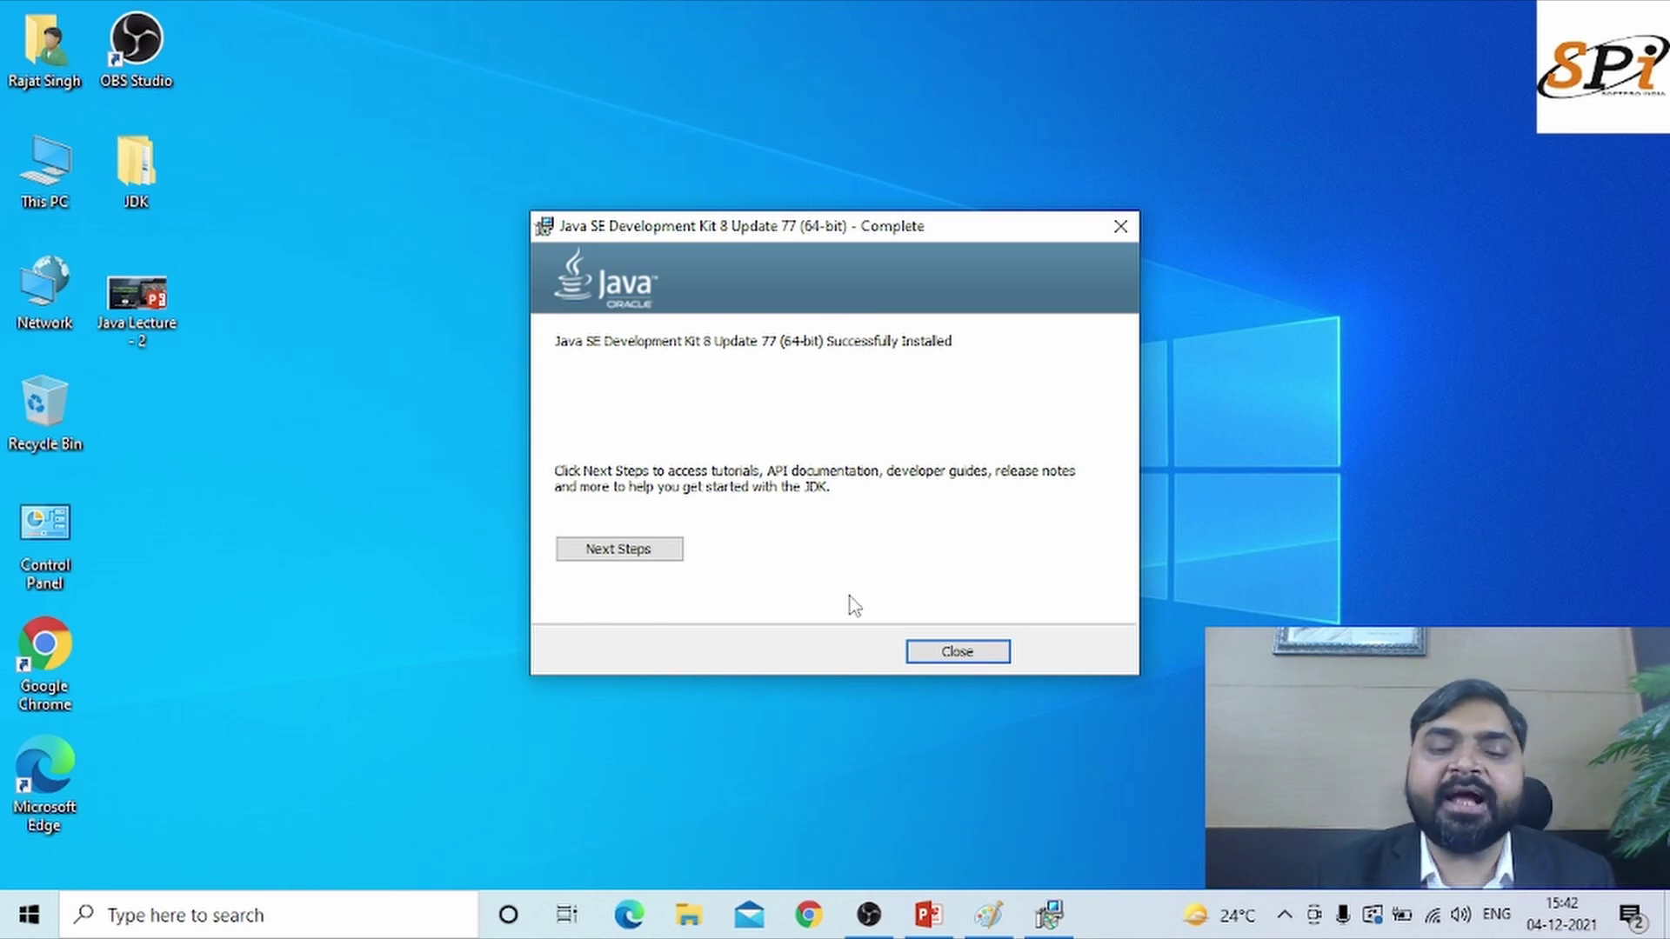
pyautogui.click(956, 652)
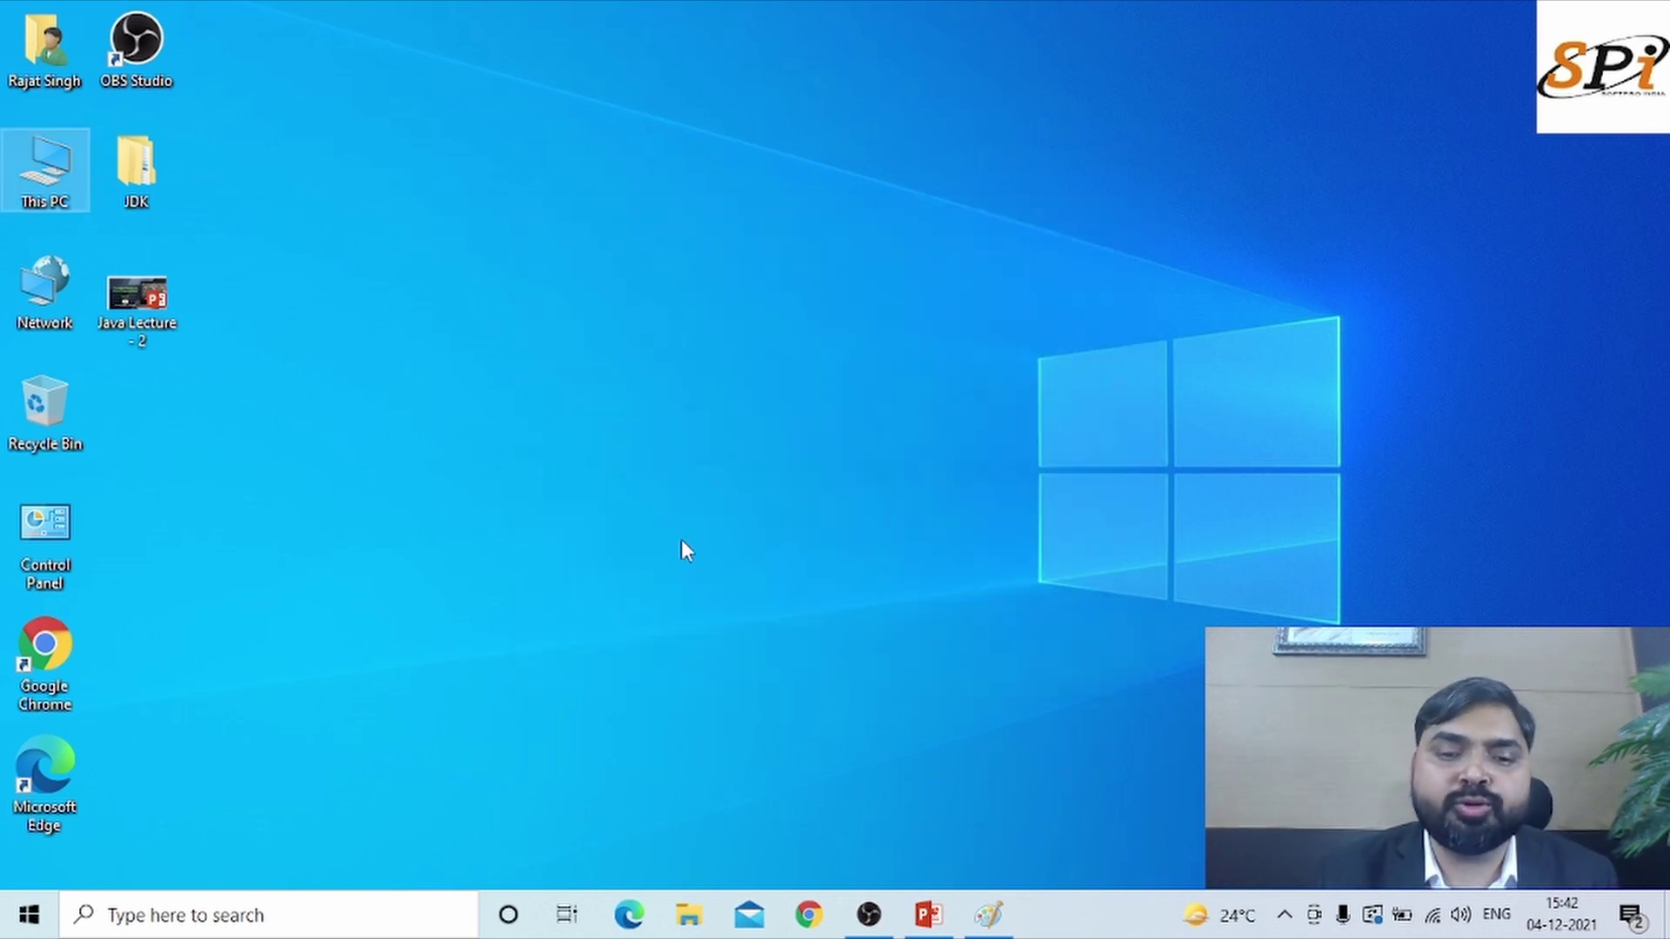
# Switch to Paint, add "Now we set the path of java compiler." below the JDK version note after a blank line, and minimize Paint
pyautogui.click(989, 914)
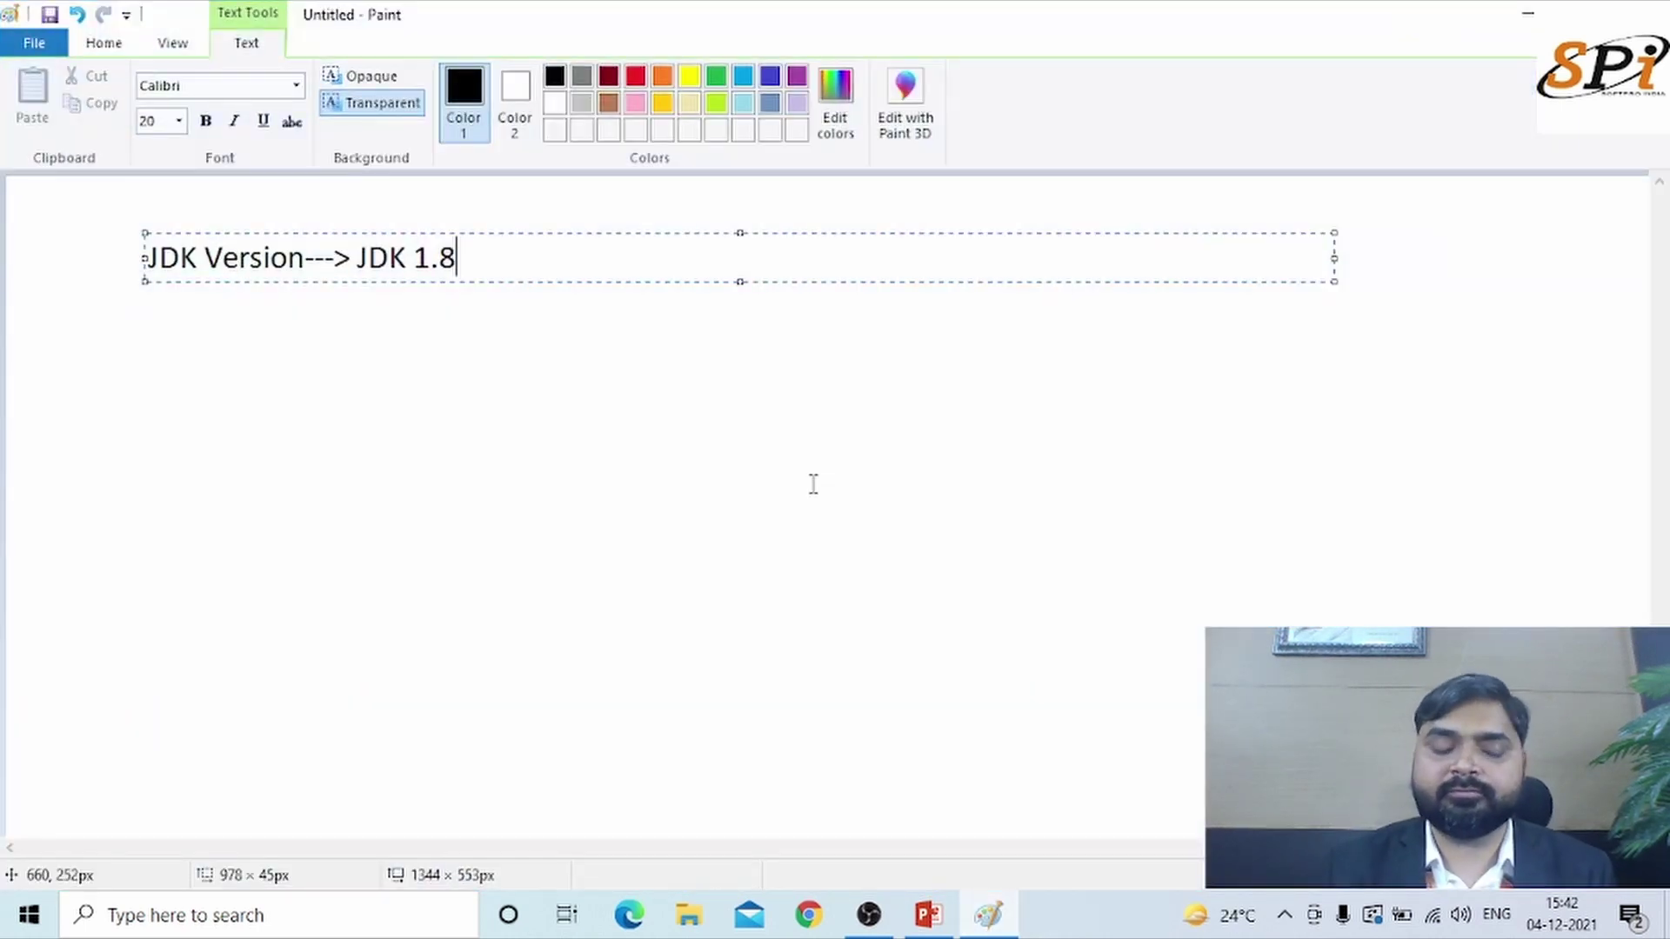
pyautogui.press('Return')
pyautogui.press('Return')
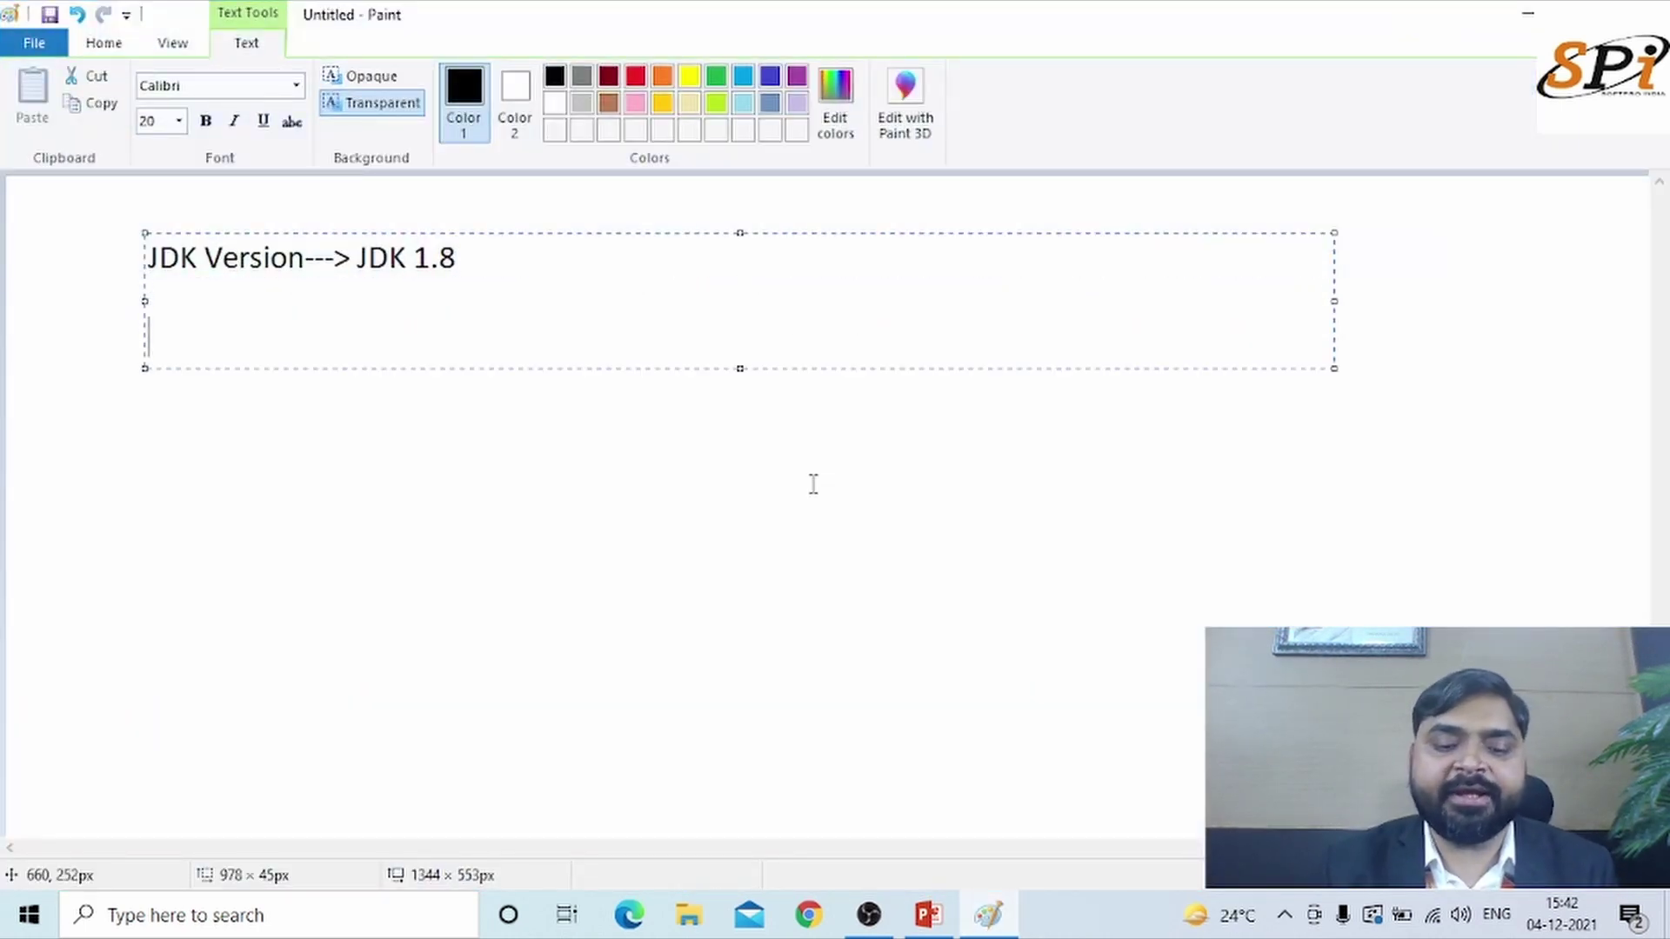
pyautogui.write('Now we ')
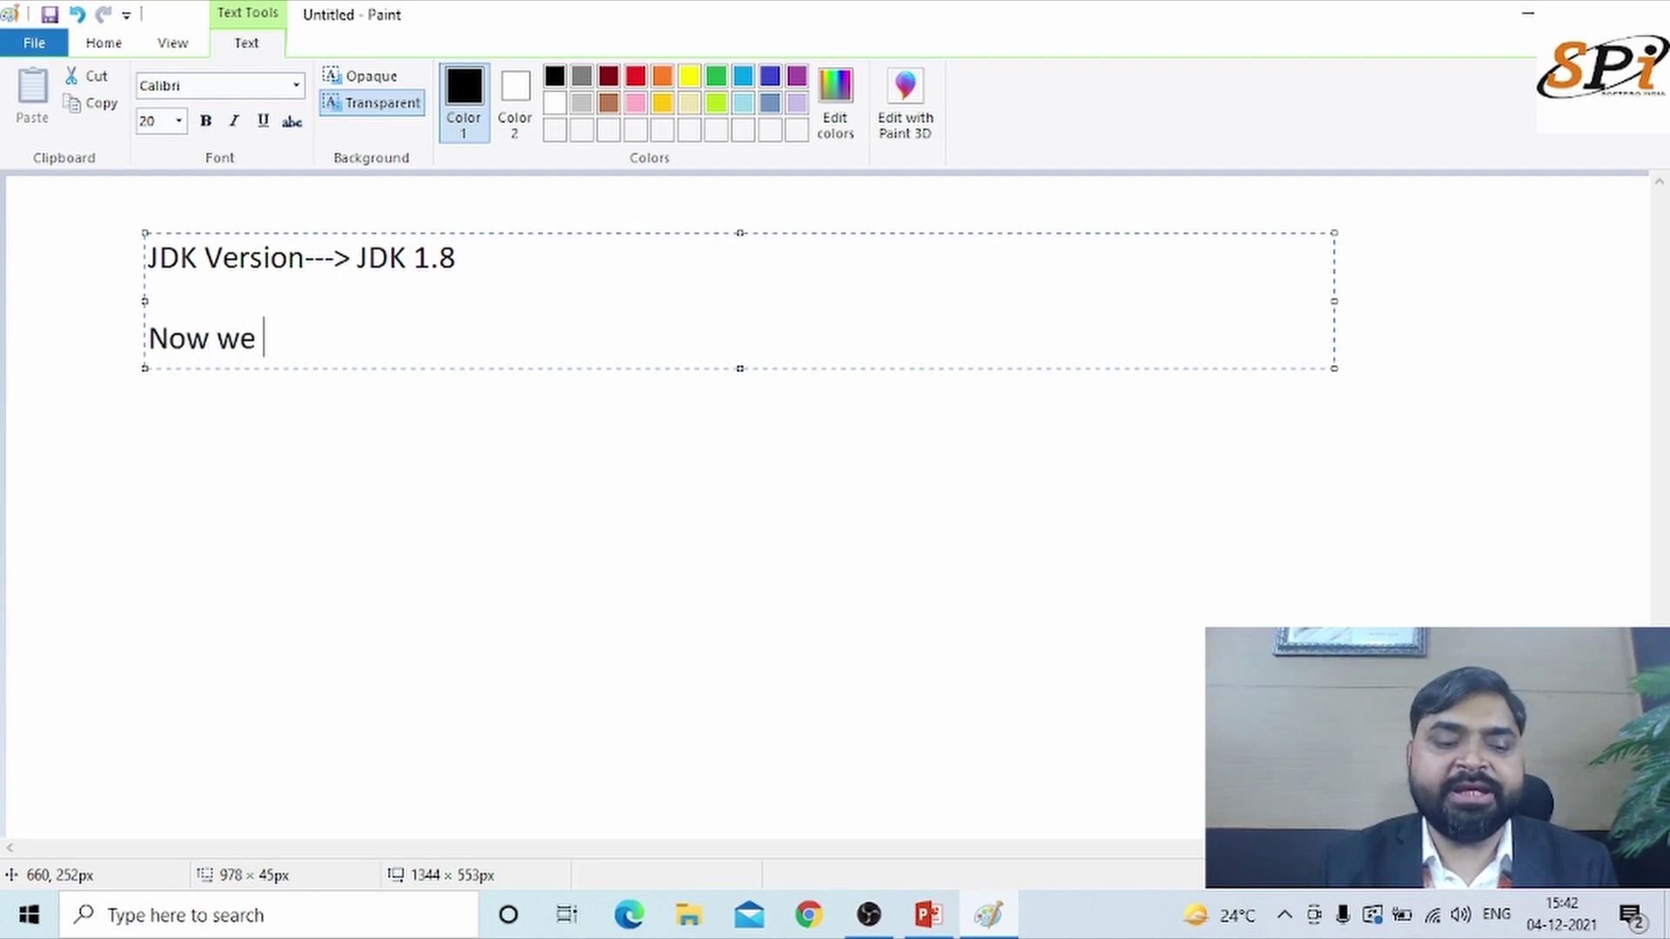
pyautogui.write('set ')
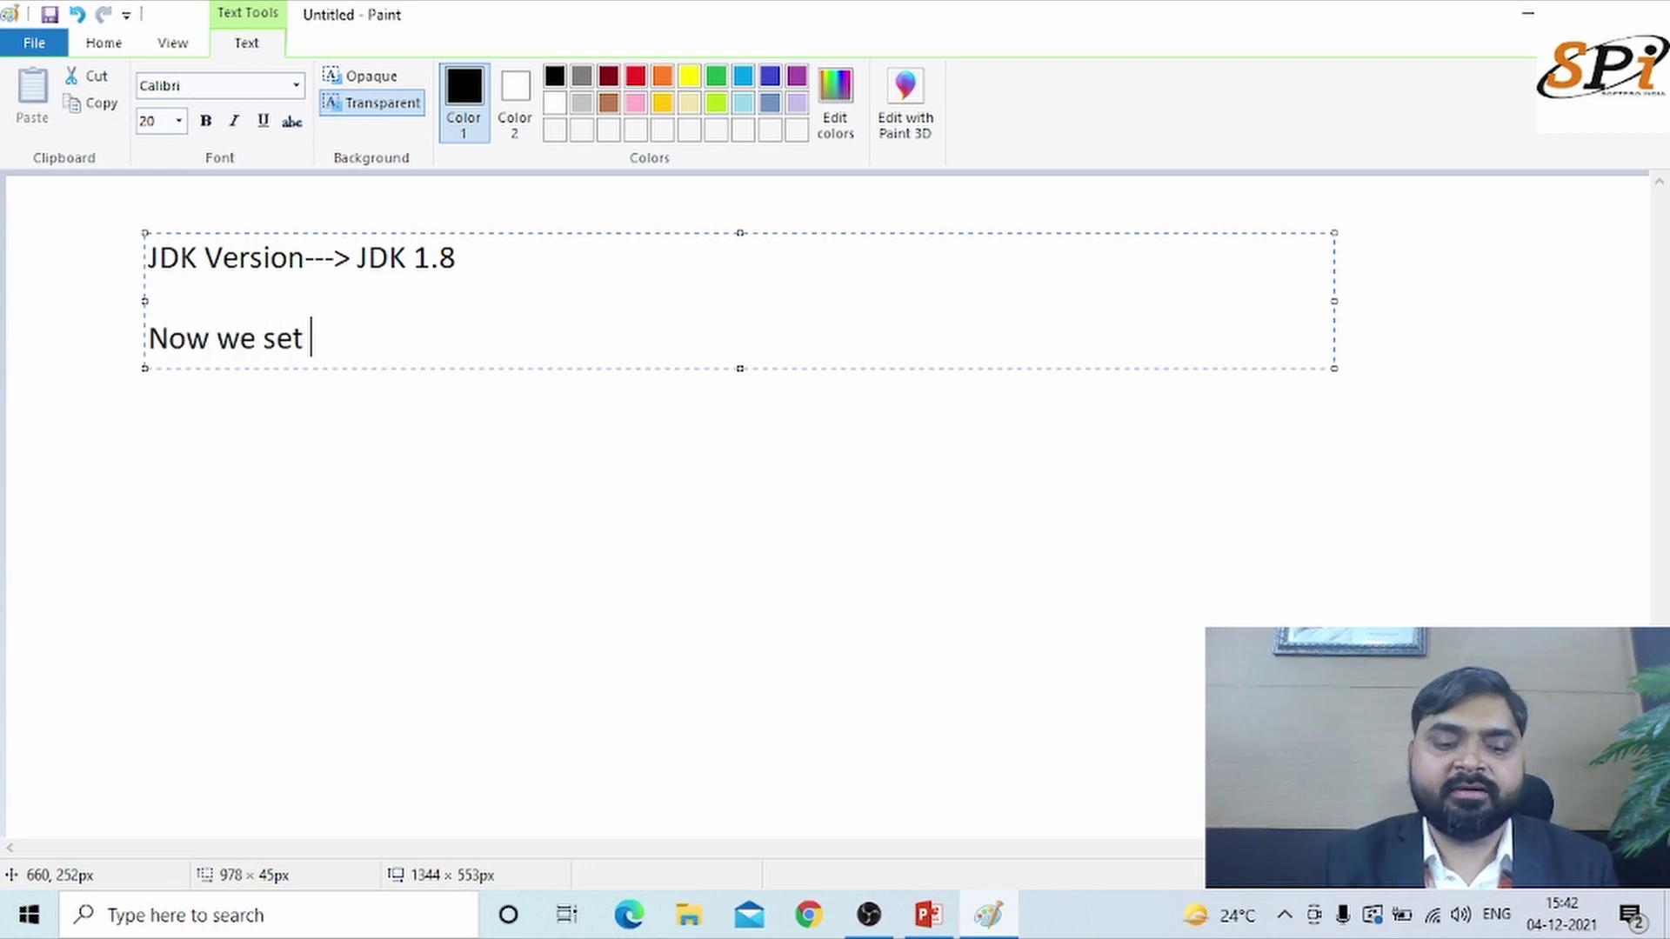
pyautogui.write('the path ')
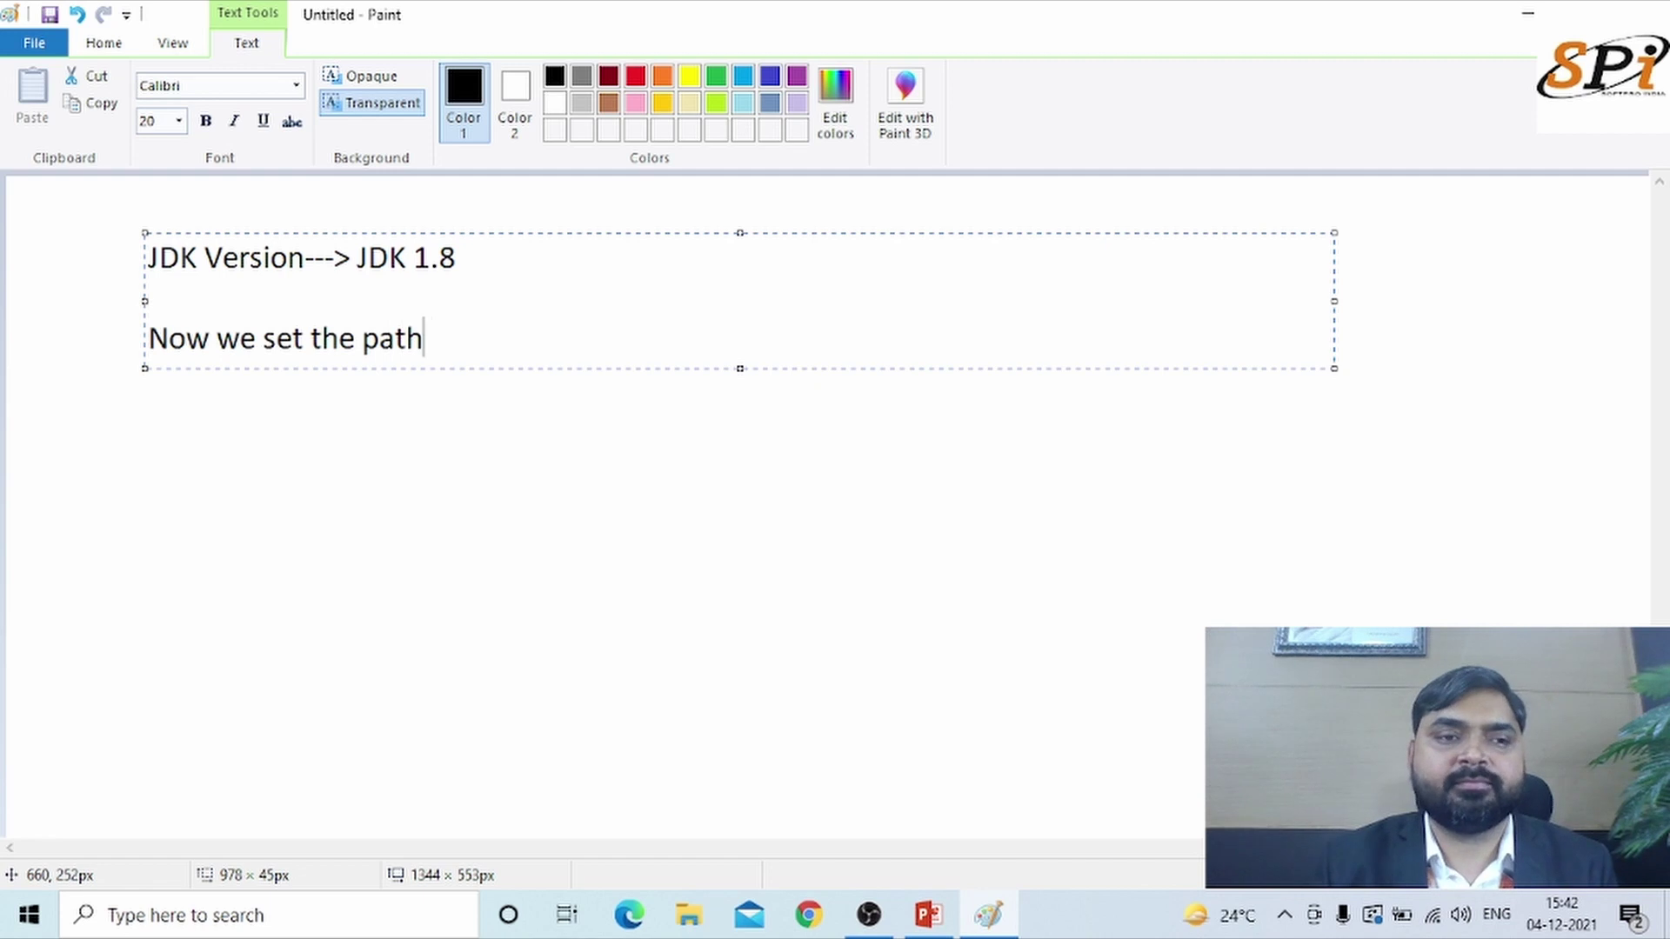
pyautogui.write('of ja')
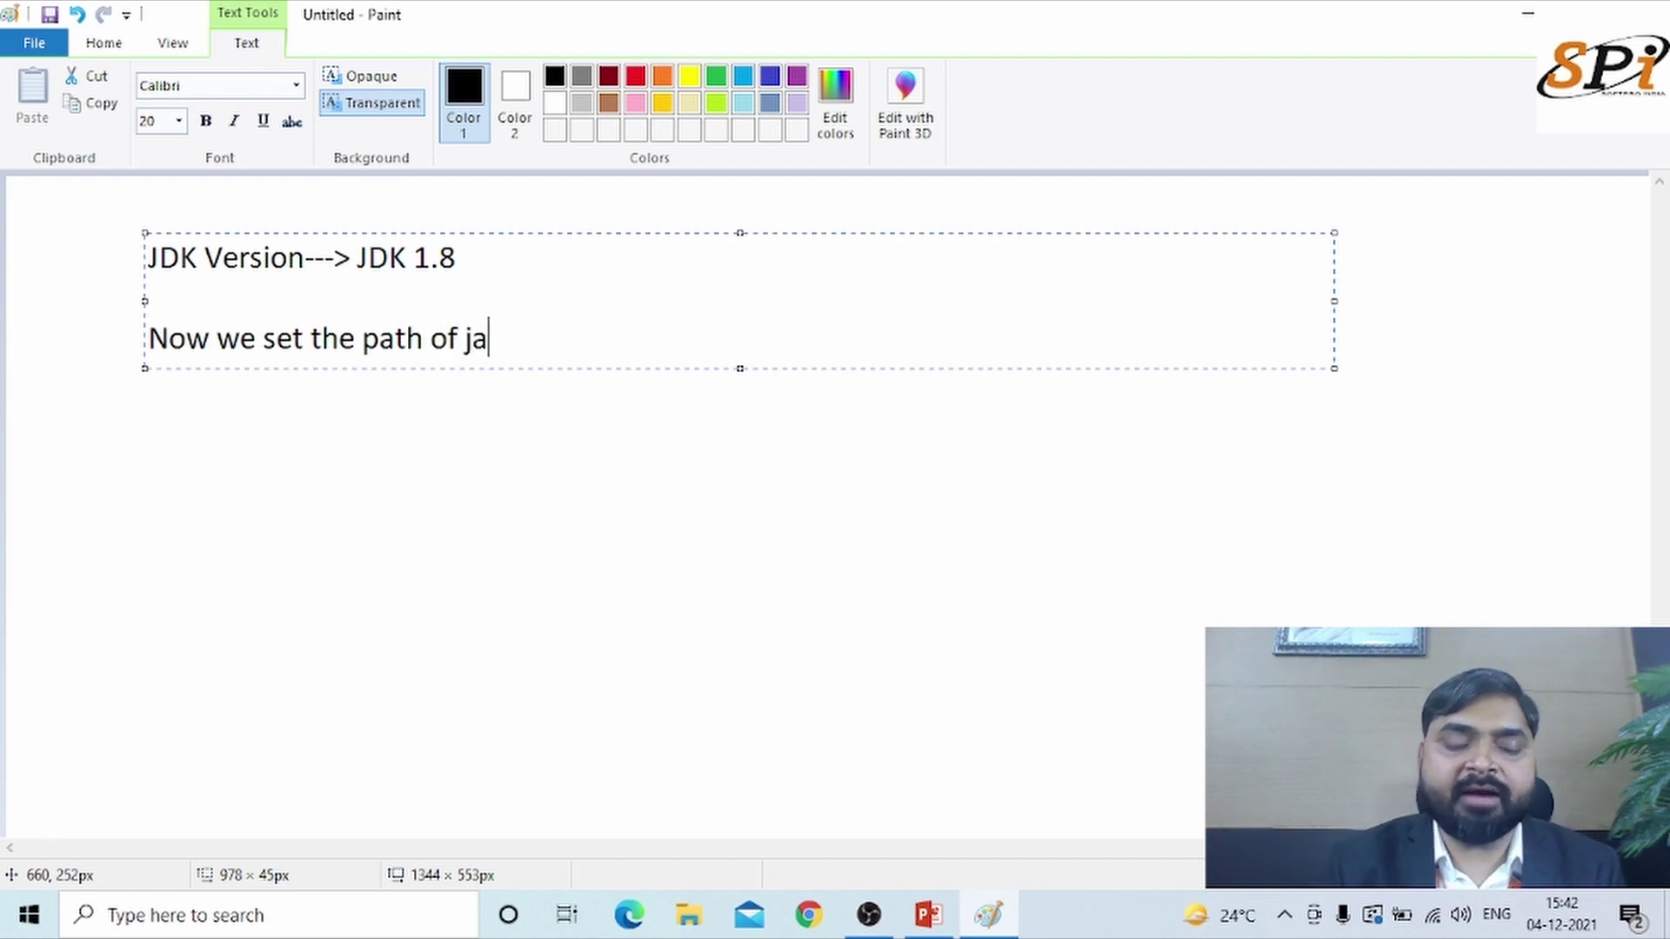
pyautogui.write('va compule')
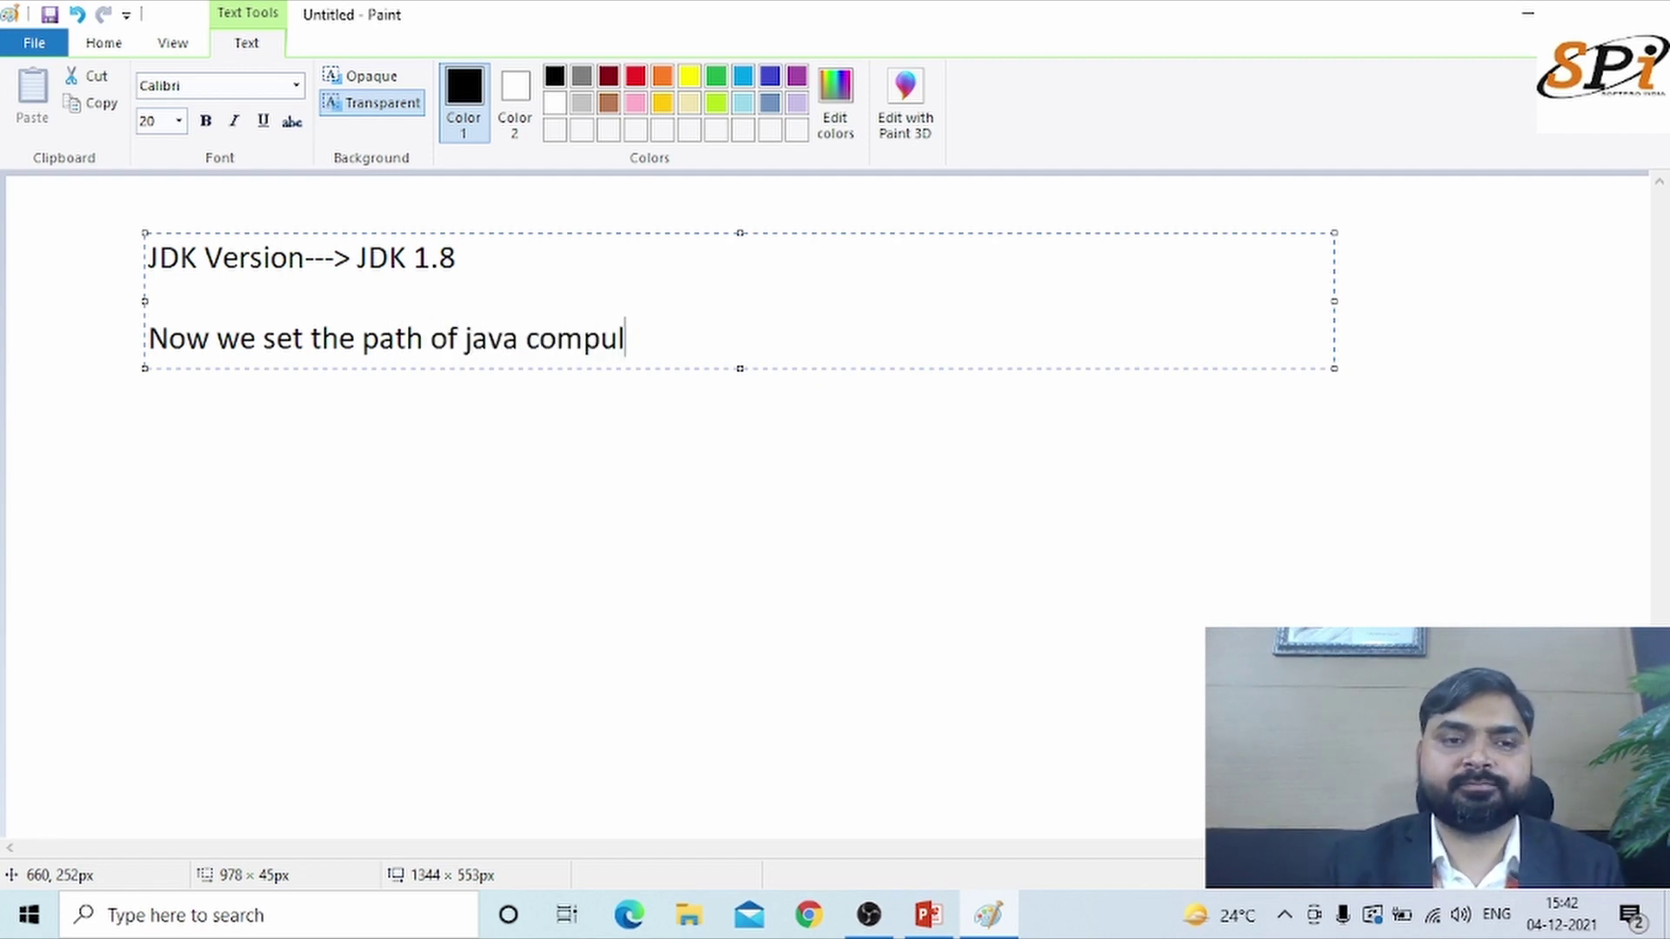
pyautogui.press('BackSpace')
pyautogui.press('BackSpace')
pyautogui.press('BackSpace')
pyautogui.write('iler,')
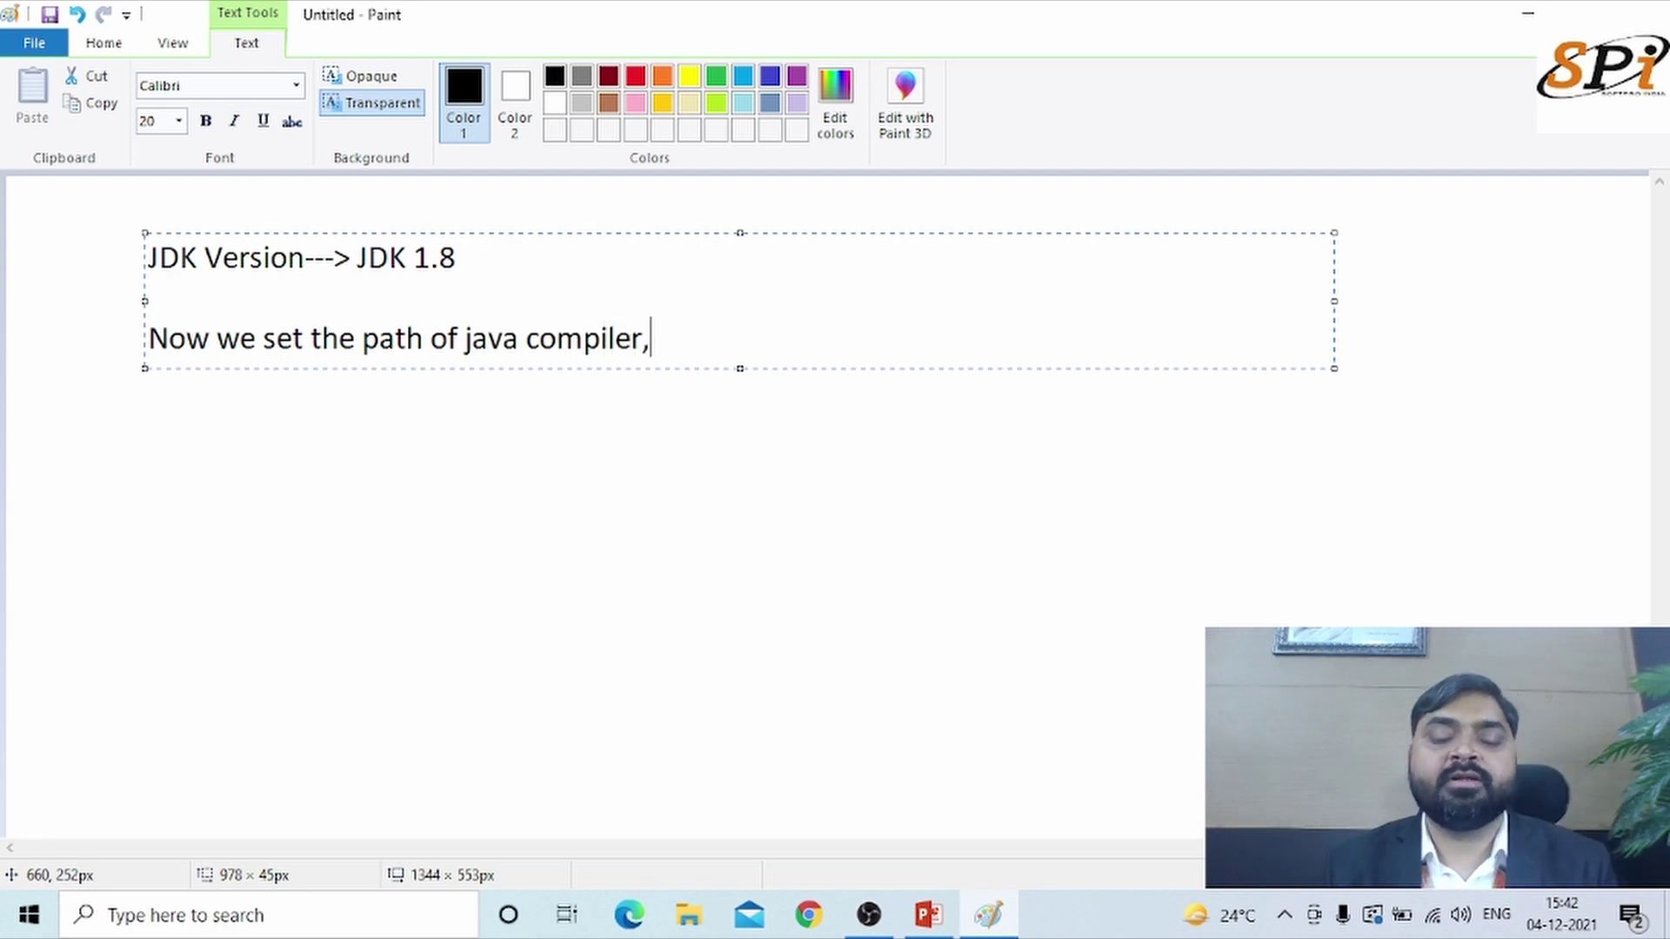
pyautogui.press('BackSpace')
pyautogui.write('.')
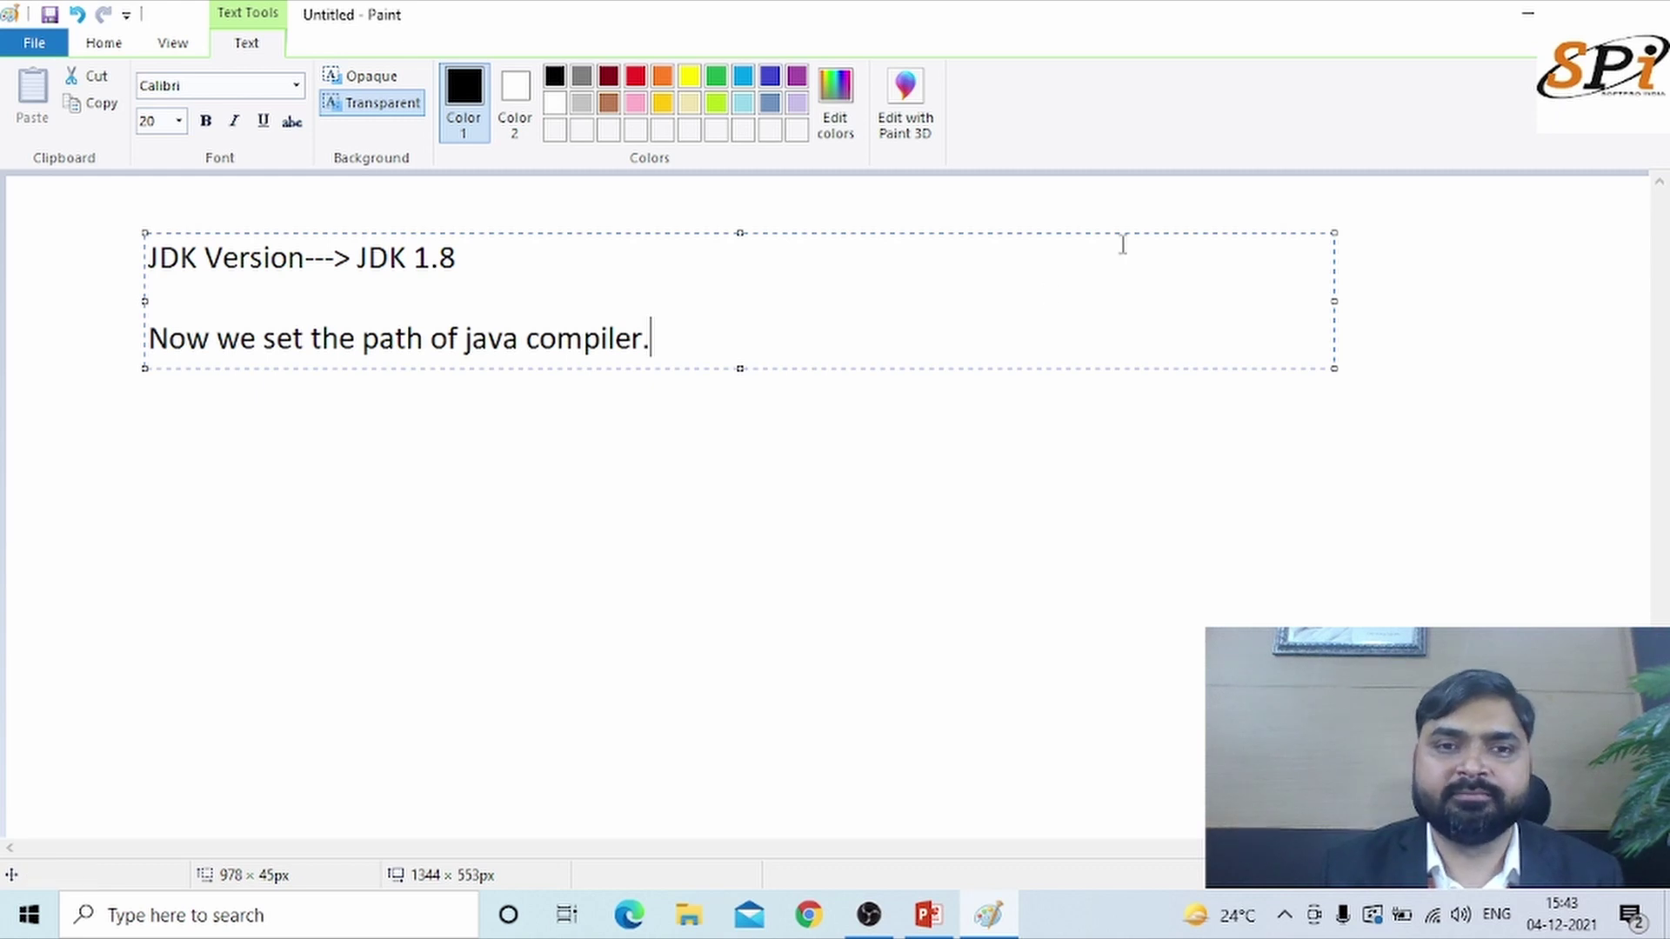
pyautogui.click(1526, 15)
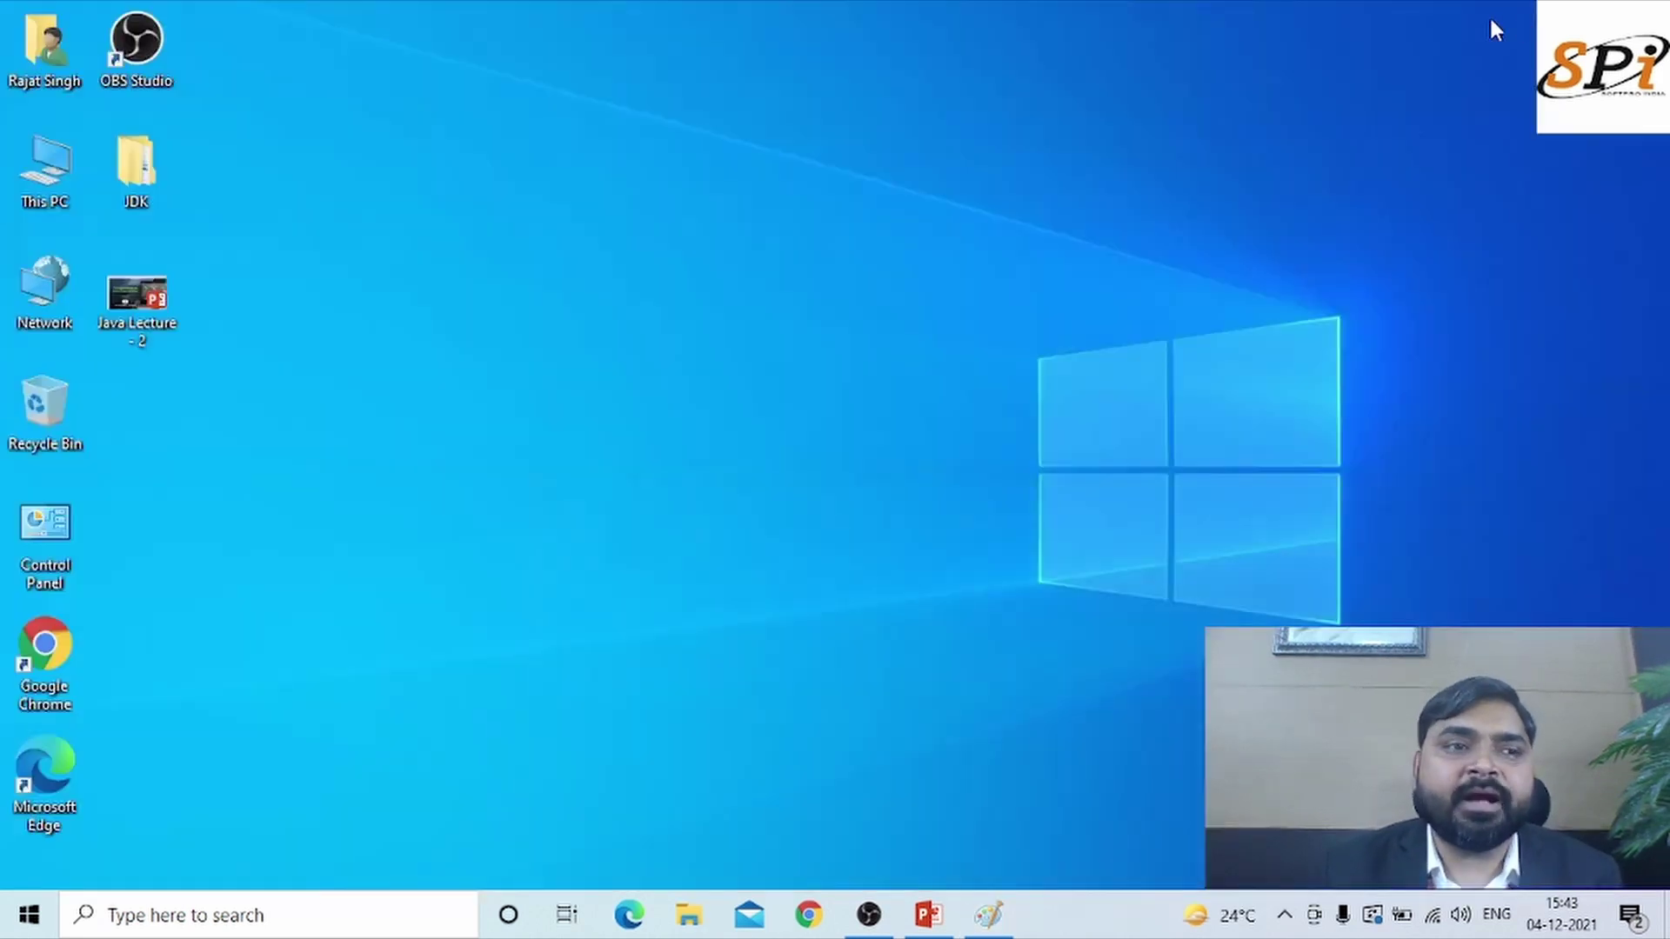
# Browse This PC to the folder C:\Program Files\Java\jdk1.8.0_77\bin and select the javac application
pyautogui.doubleClick(56, 183)
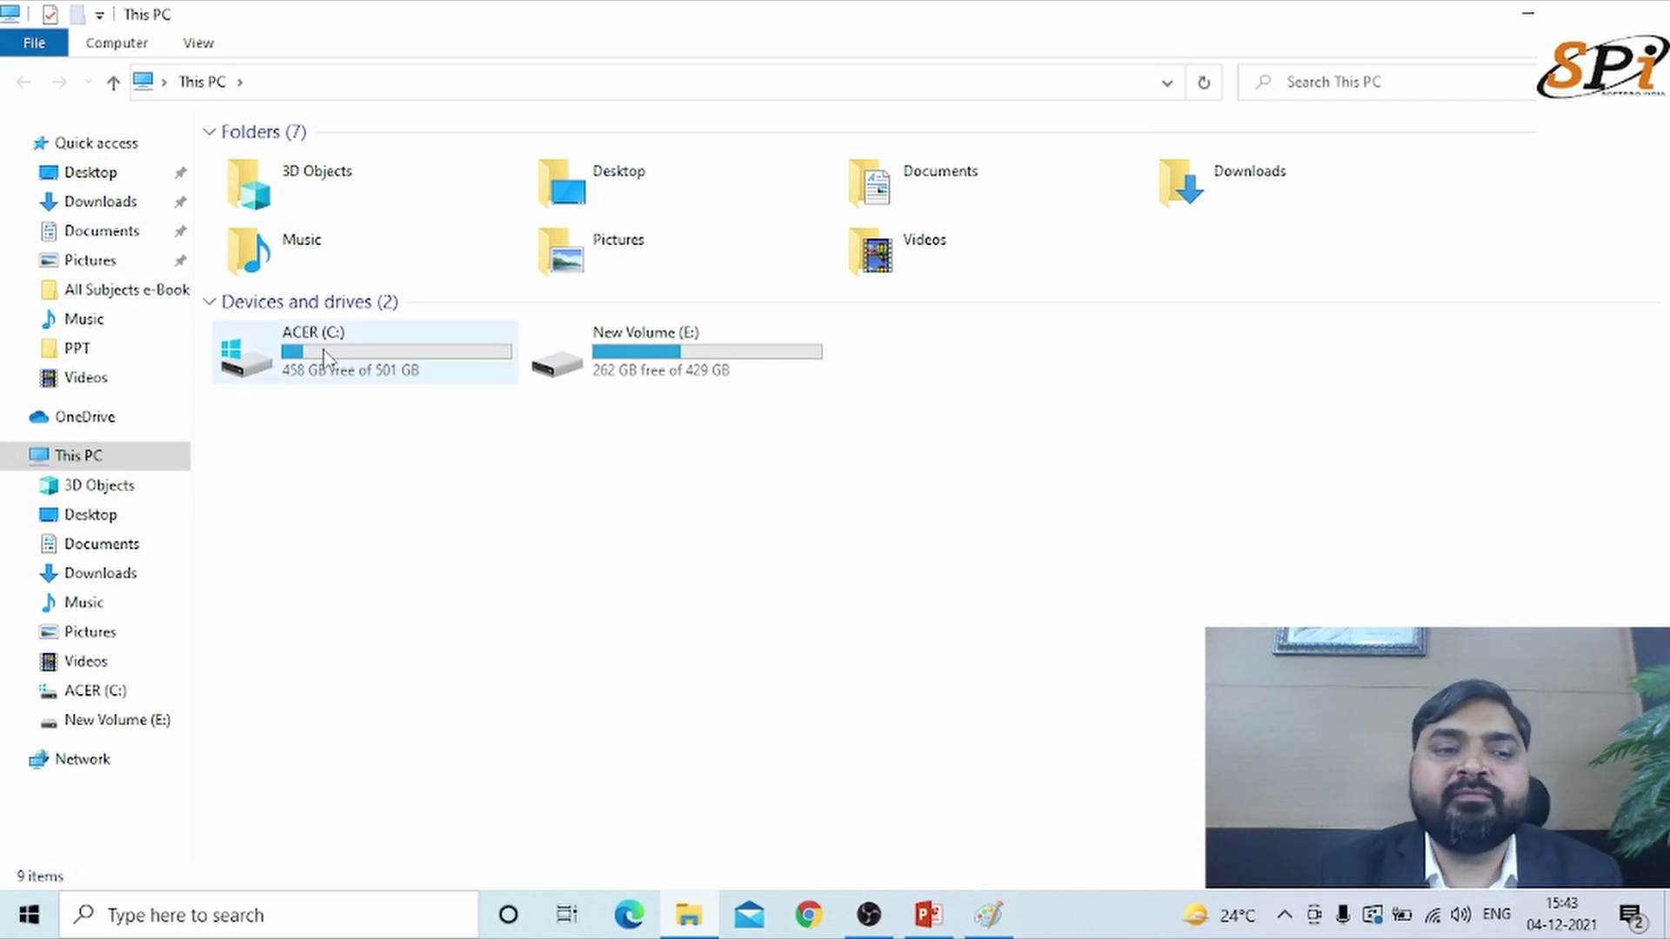
pyautogui.moveTo(323, 357)
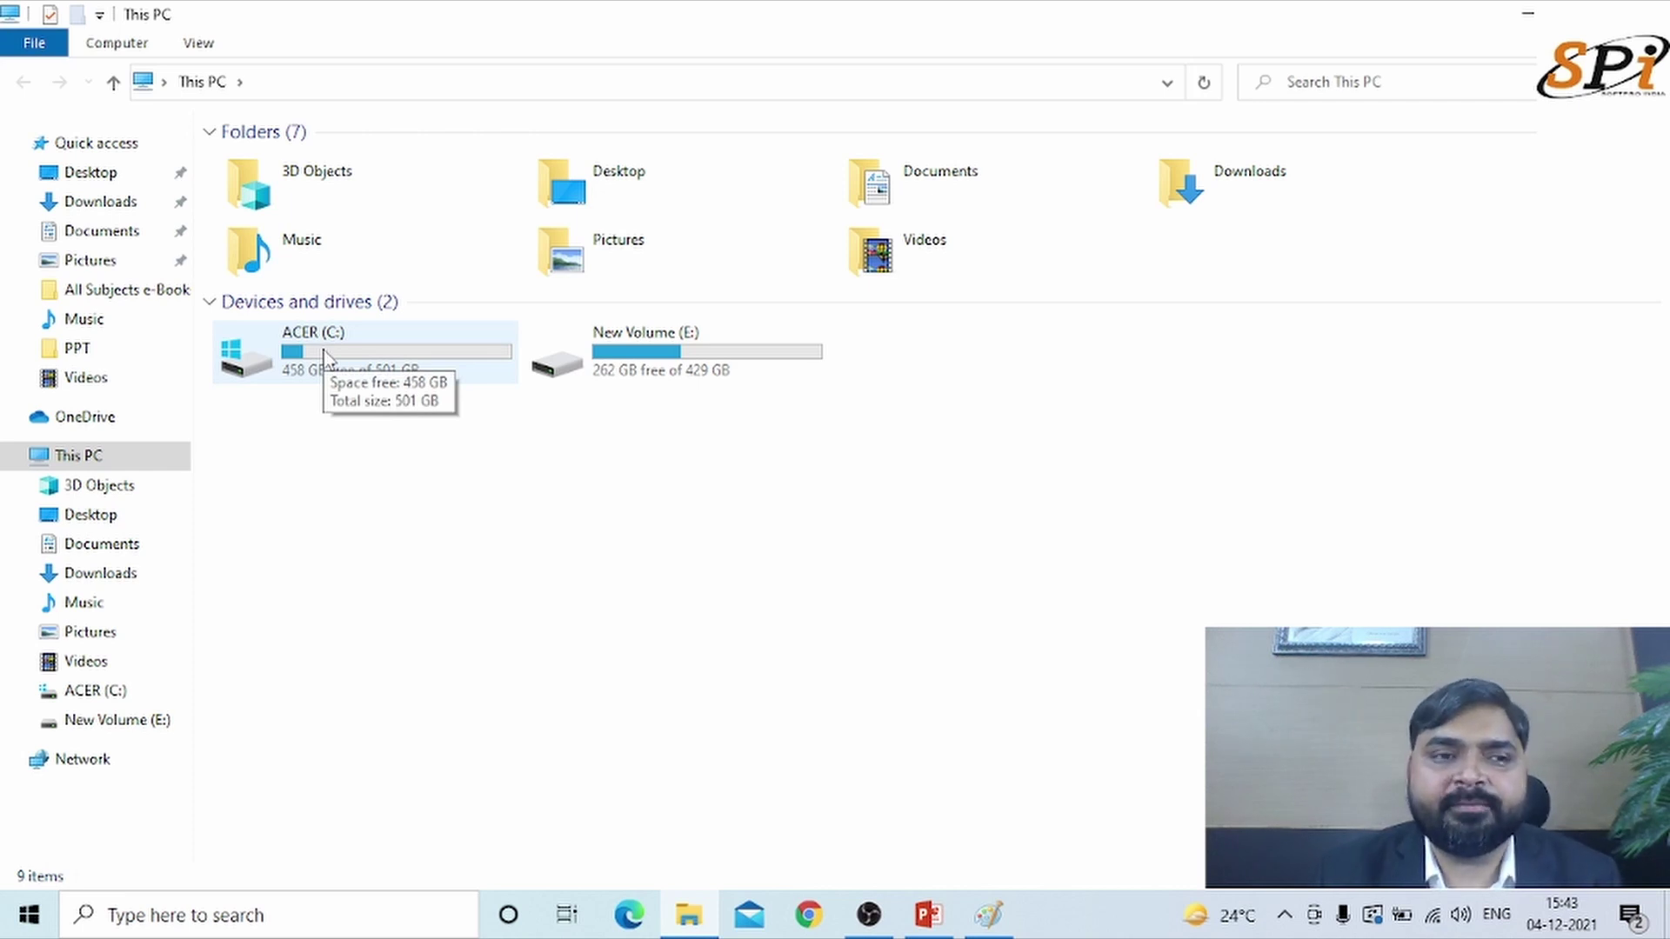
pyautogui.doubleClick(323, 357)
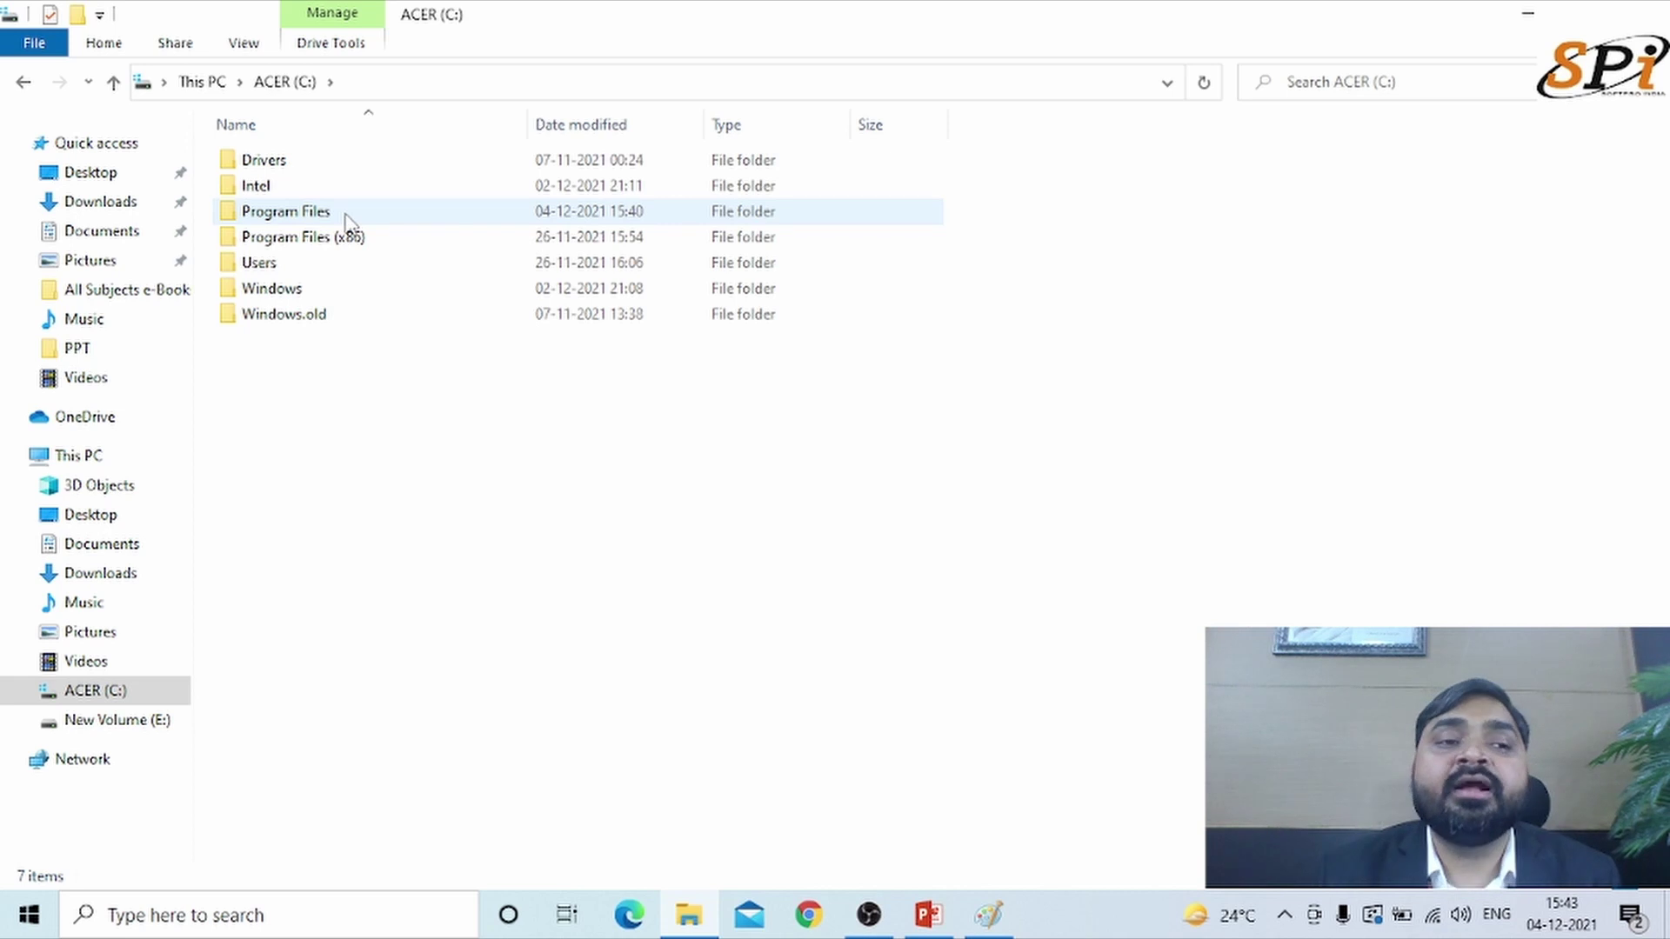
pyautogui.moveTo(346, 219)
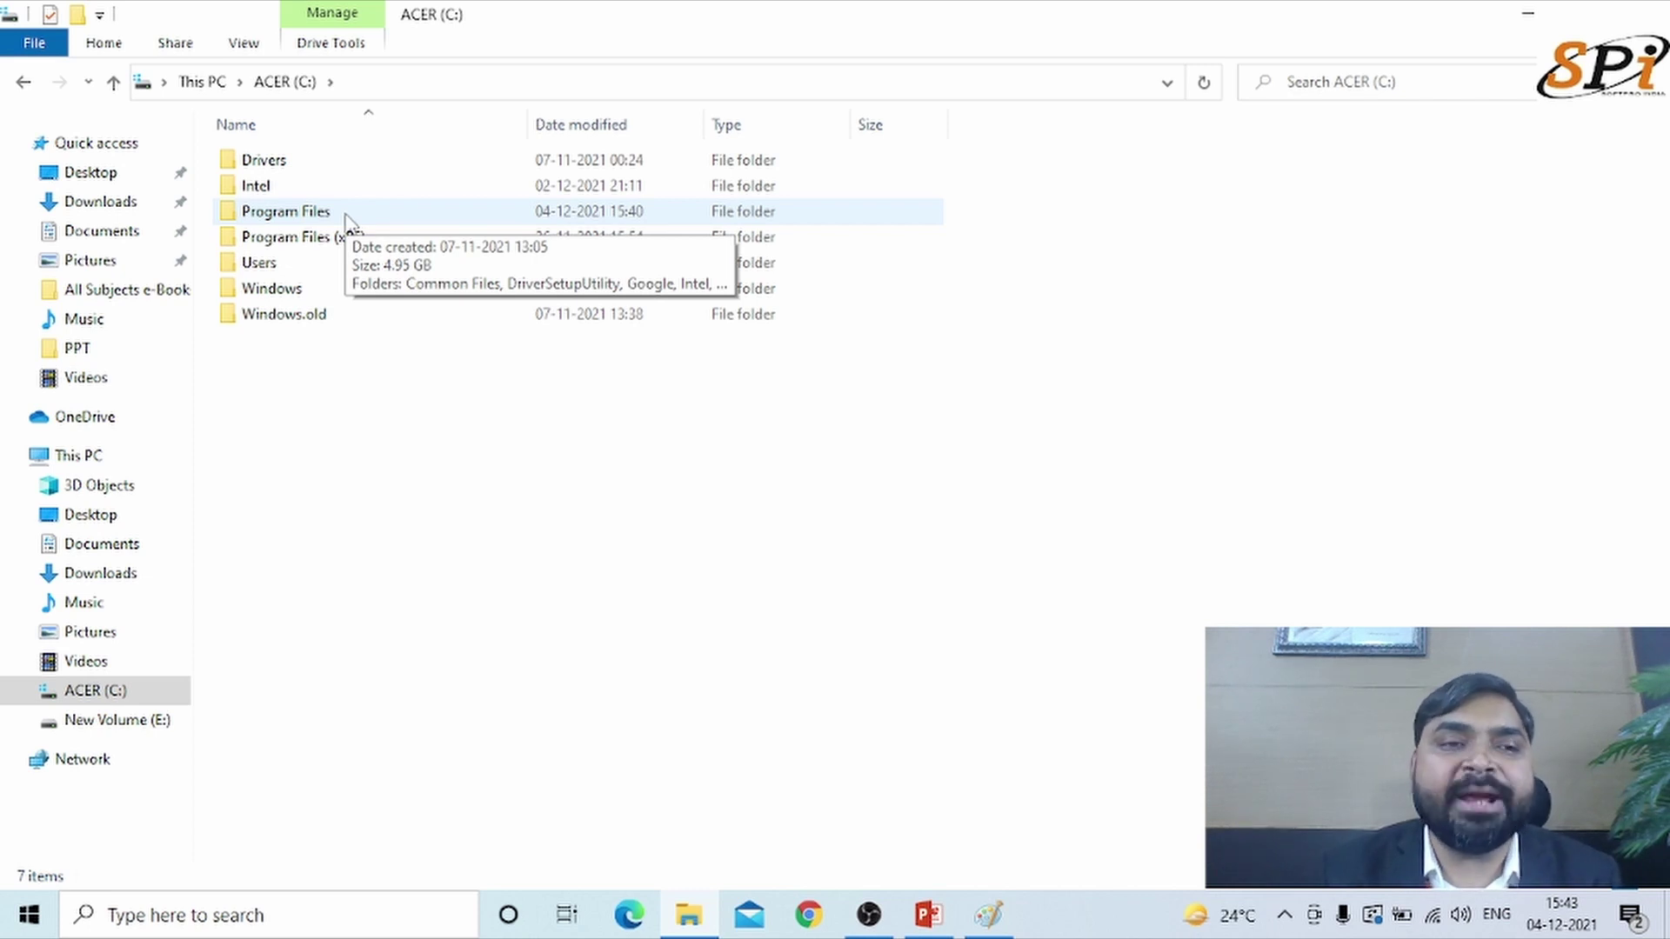
pyautogui.doubleClick(346, 217)
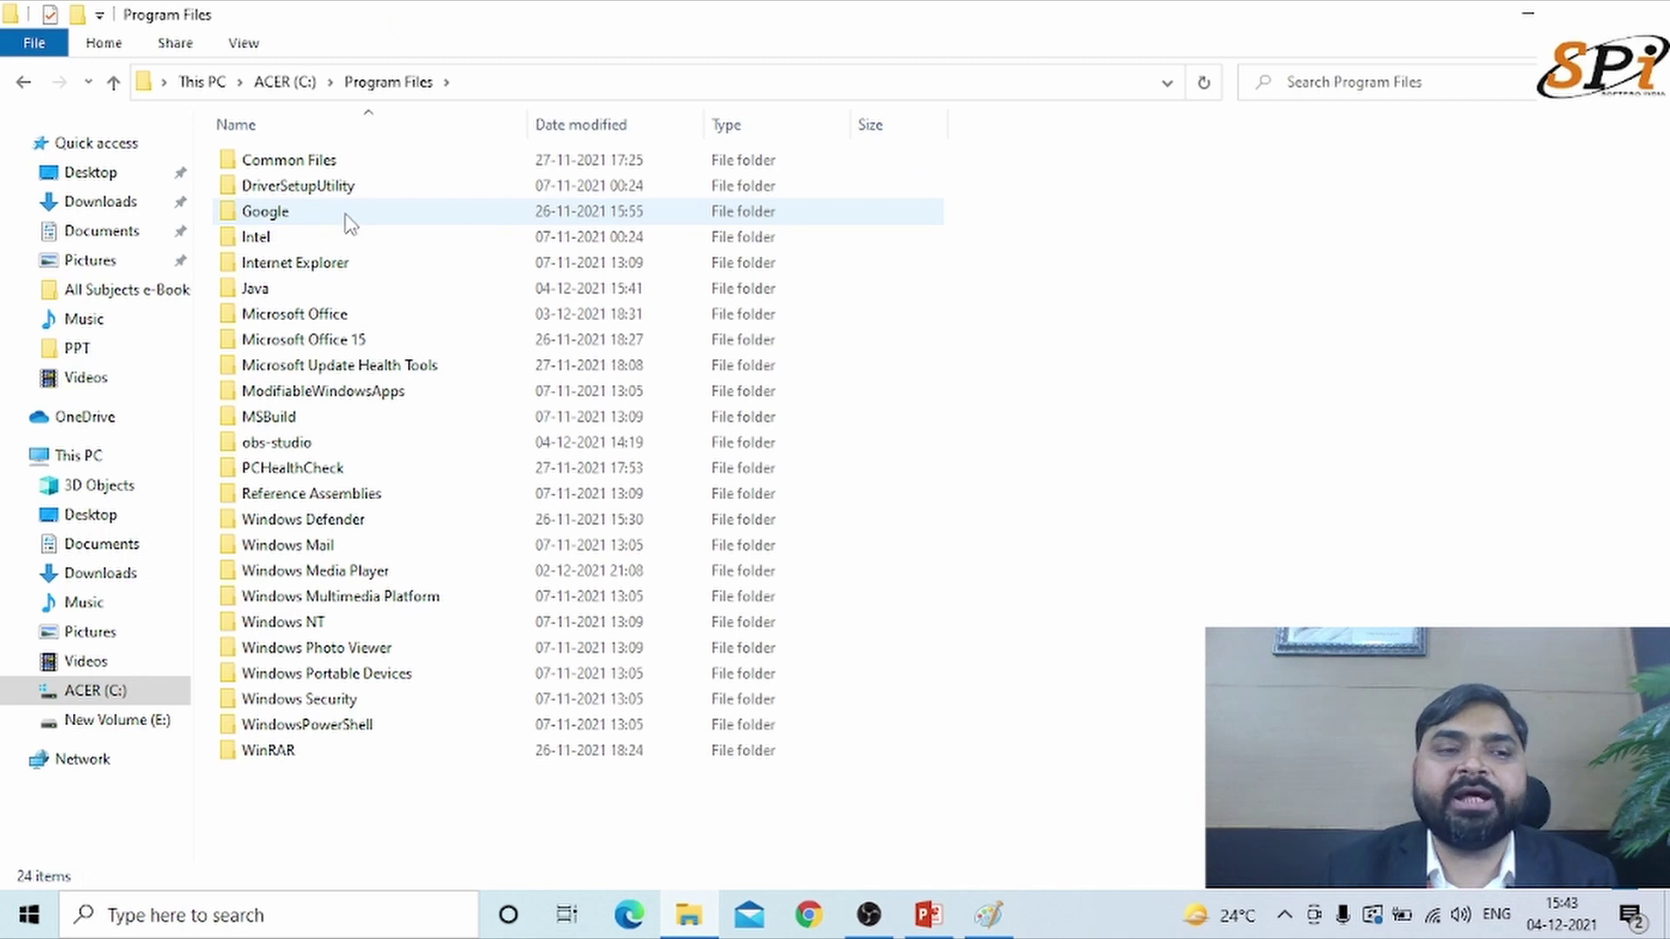
pyautogui.doubleClick(328, 294)
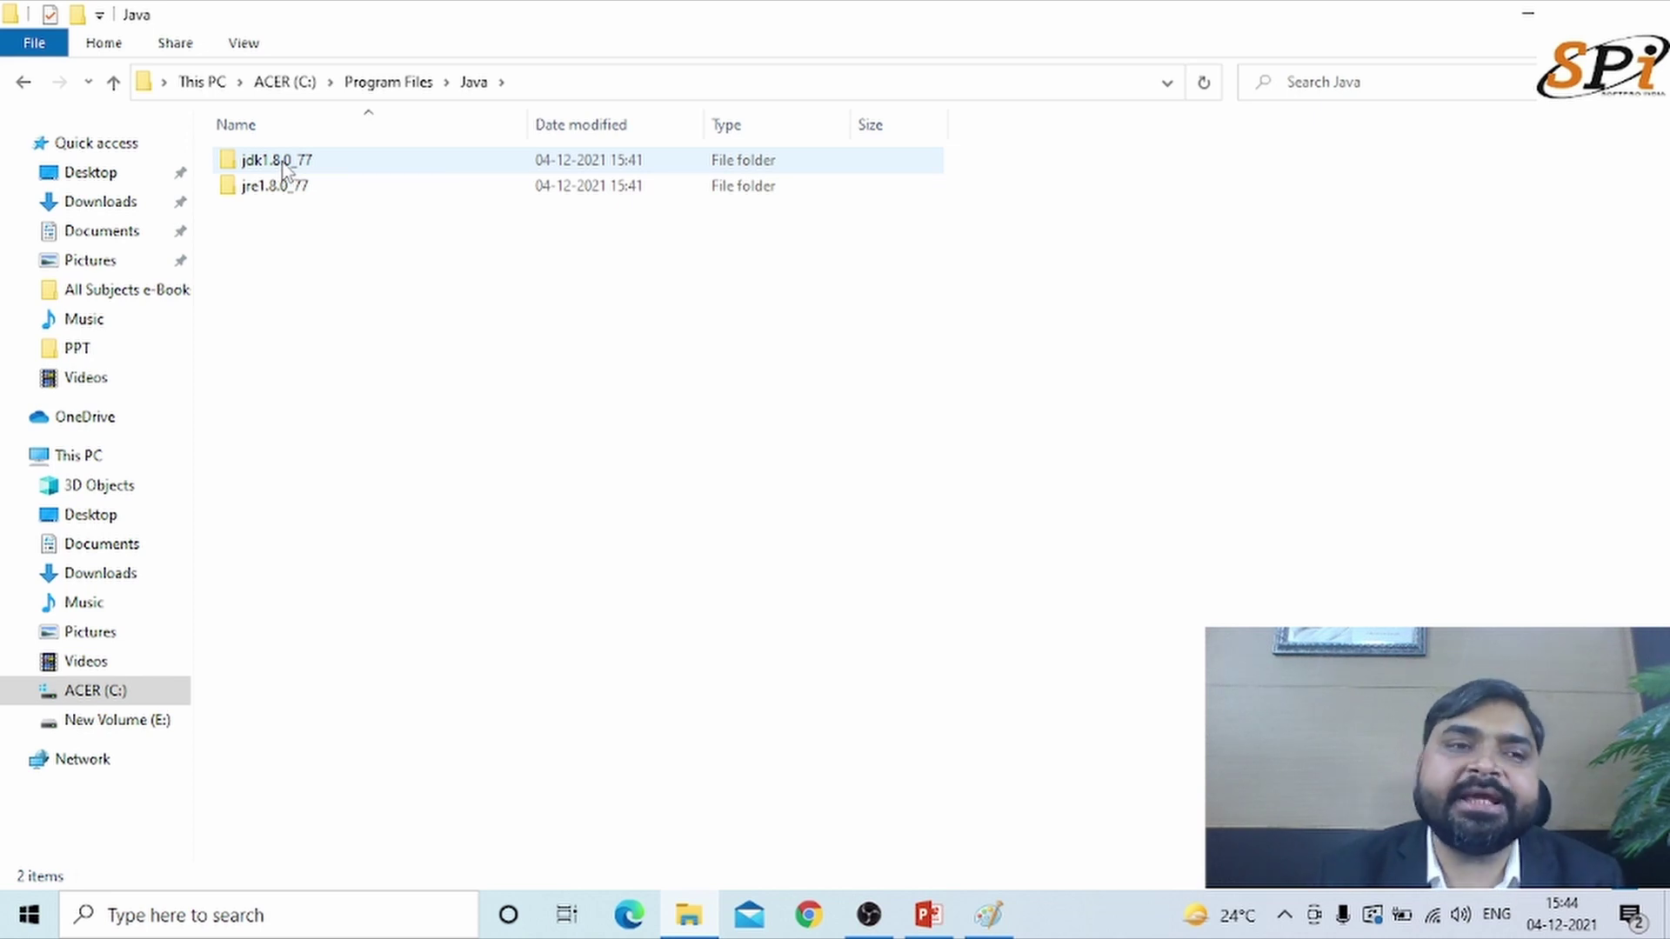
pyautogui.doubleClick(284, 165)
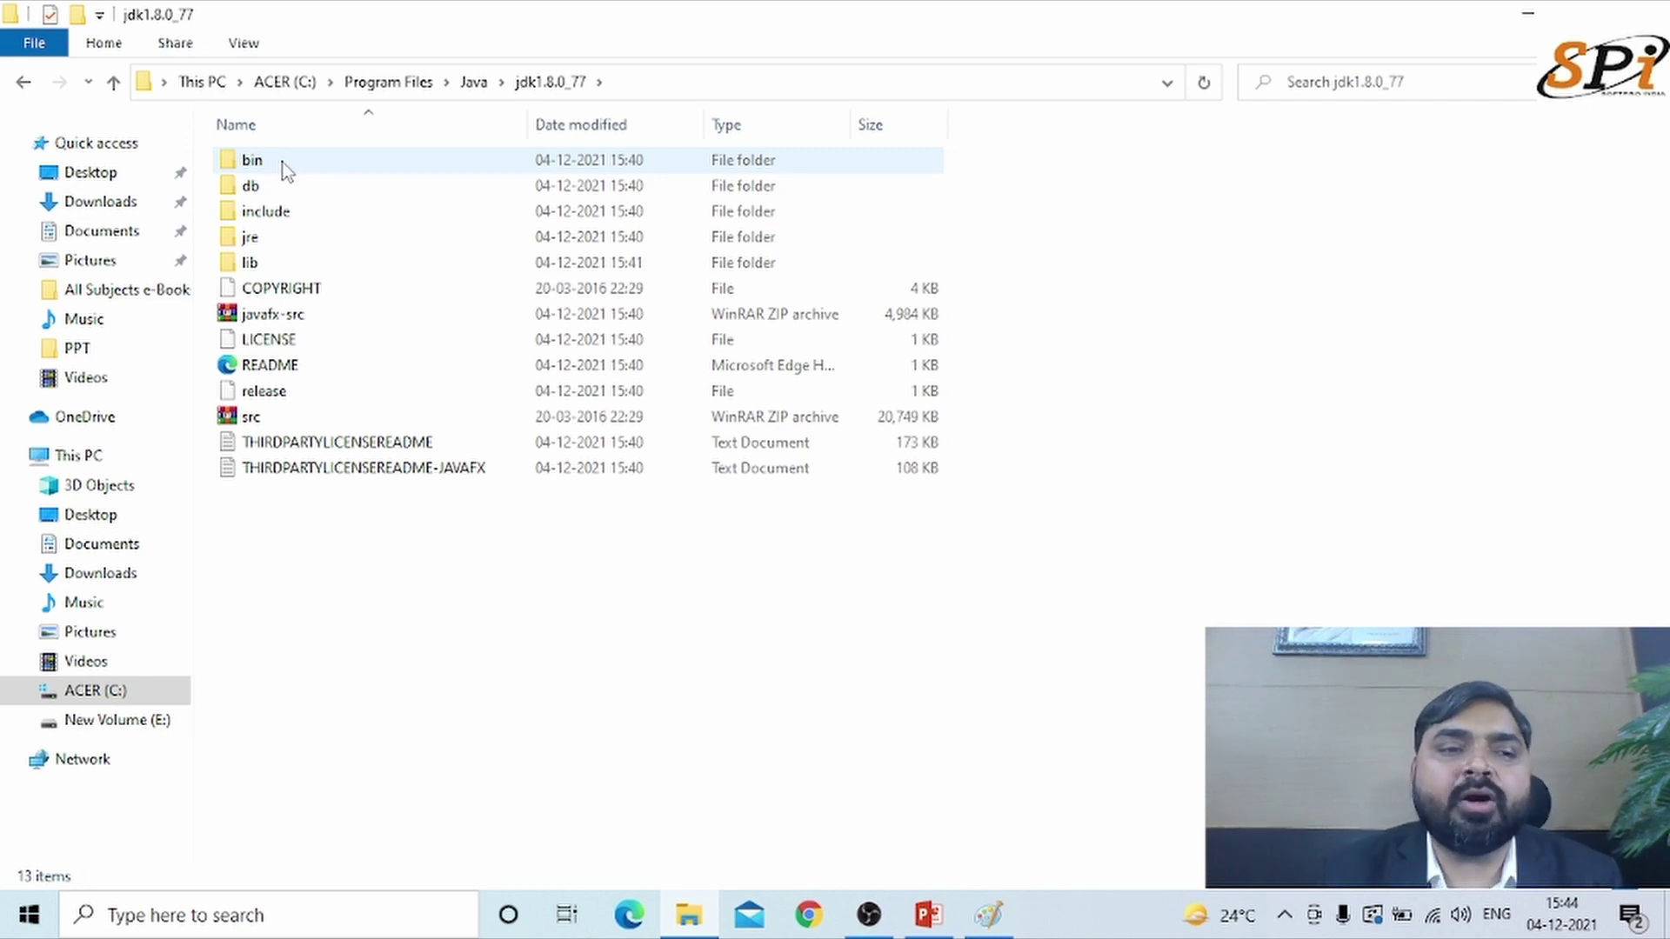
pyautogui.doubleClick(252, 161)
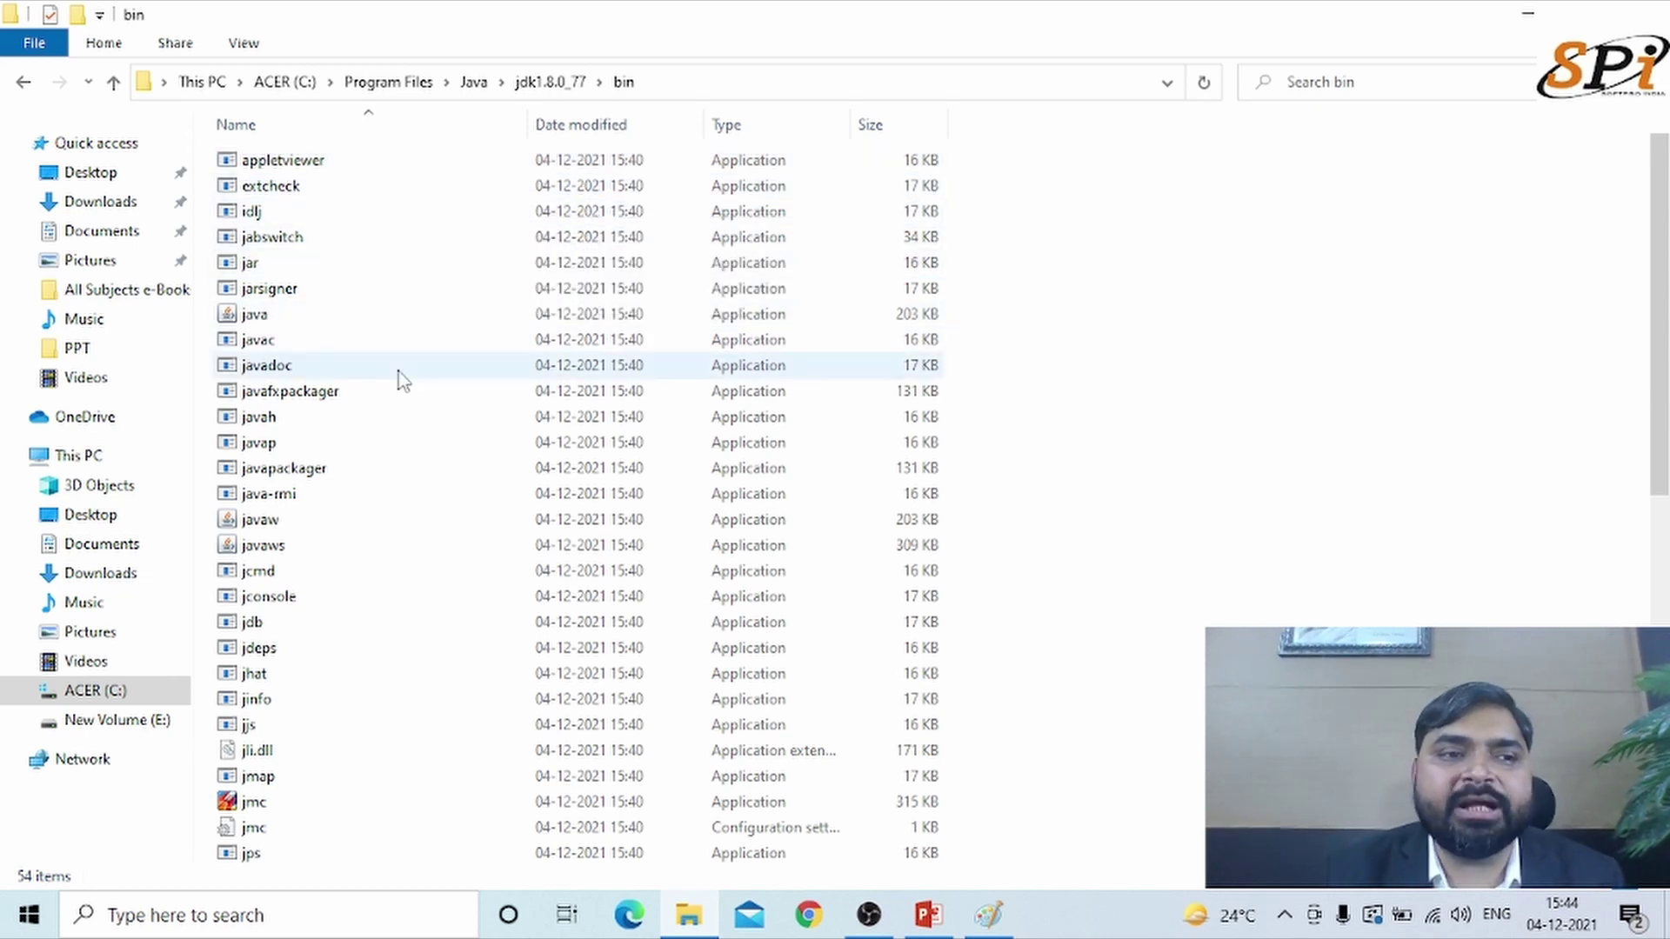
pyautogui.click(269, 346)
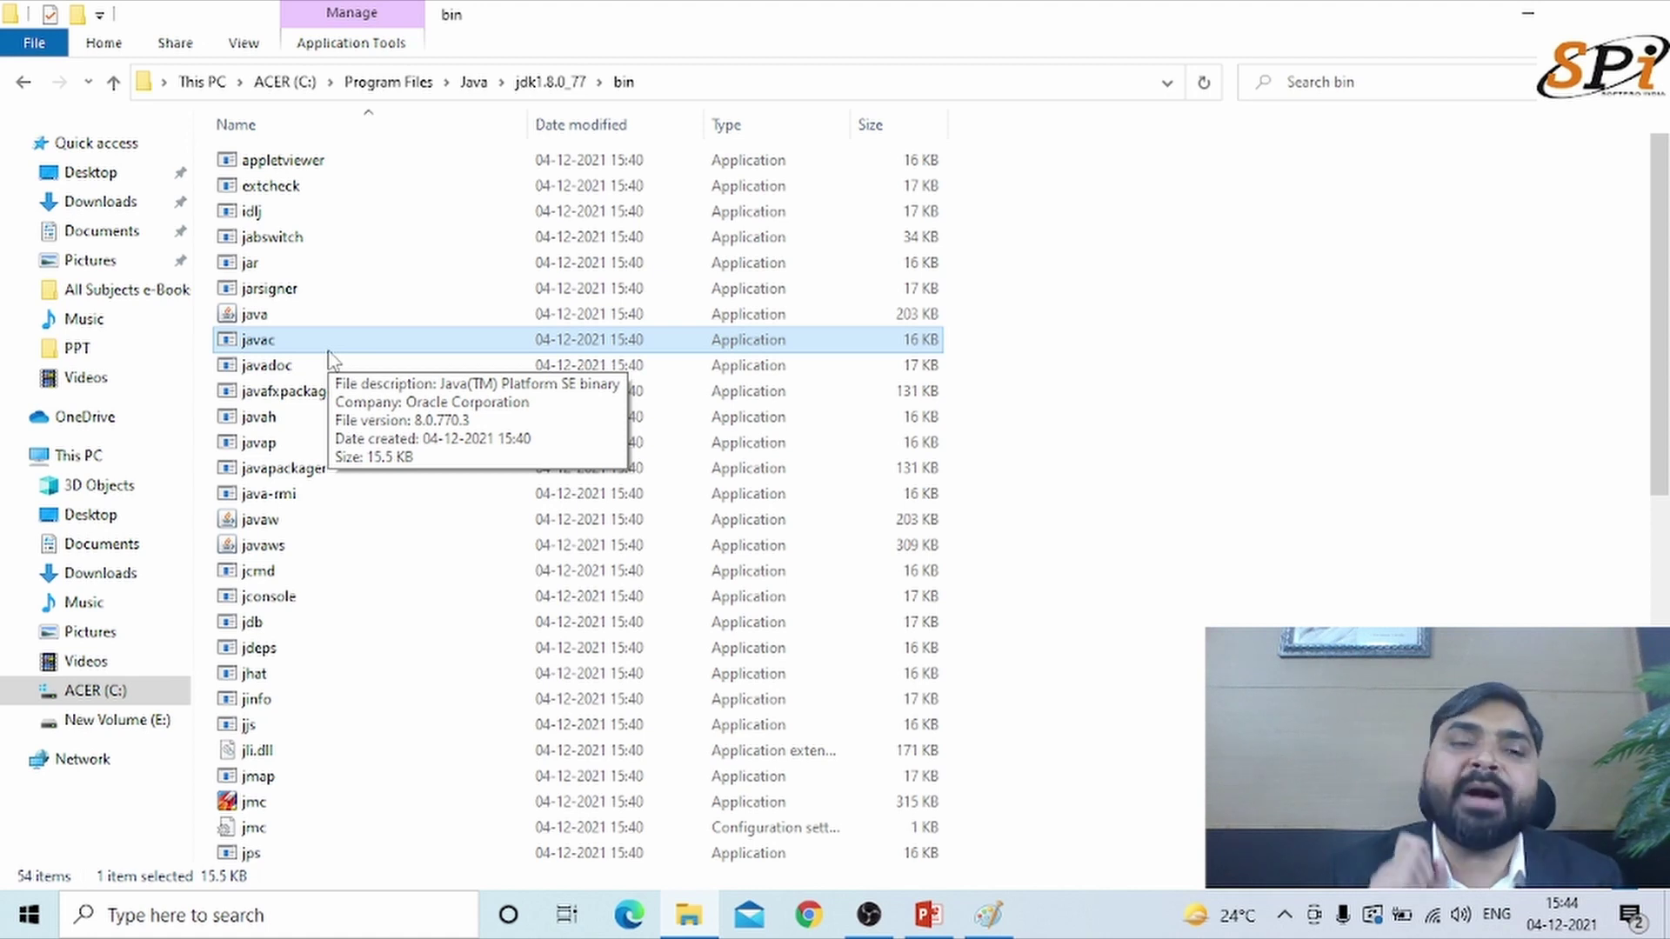
# Copy the full path of the JDK's bin folder and close File Explorer
pyautogui.click(687, 92)
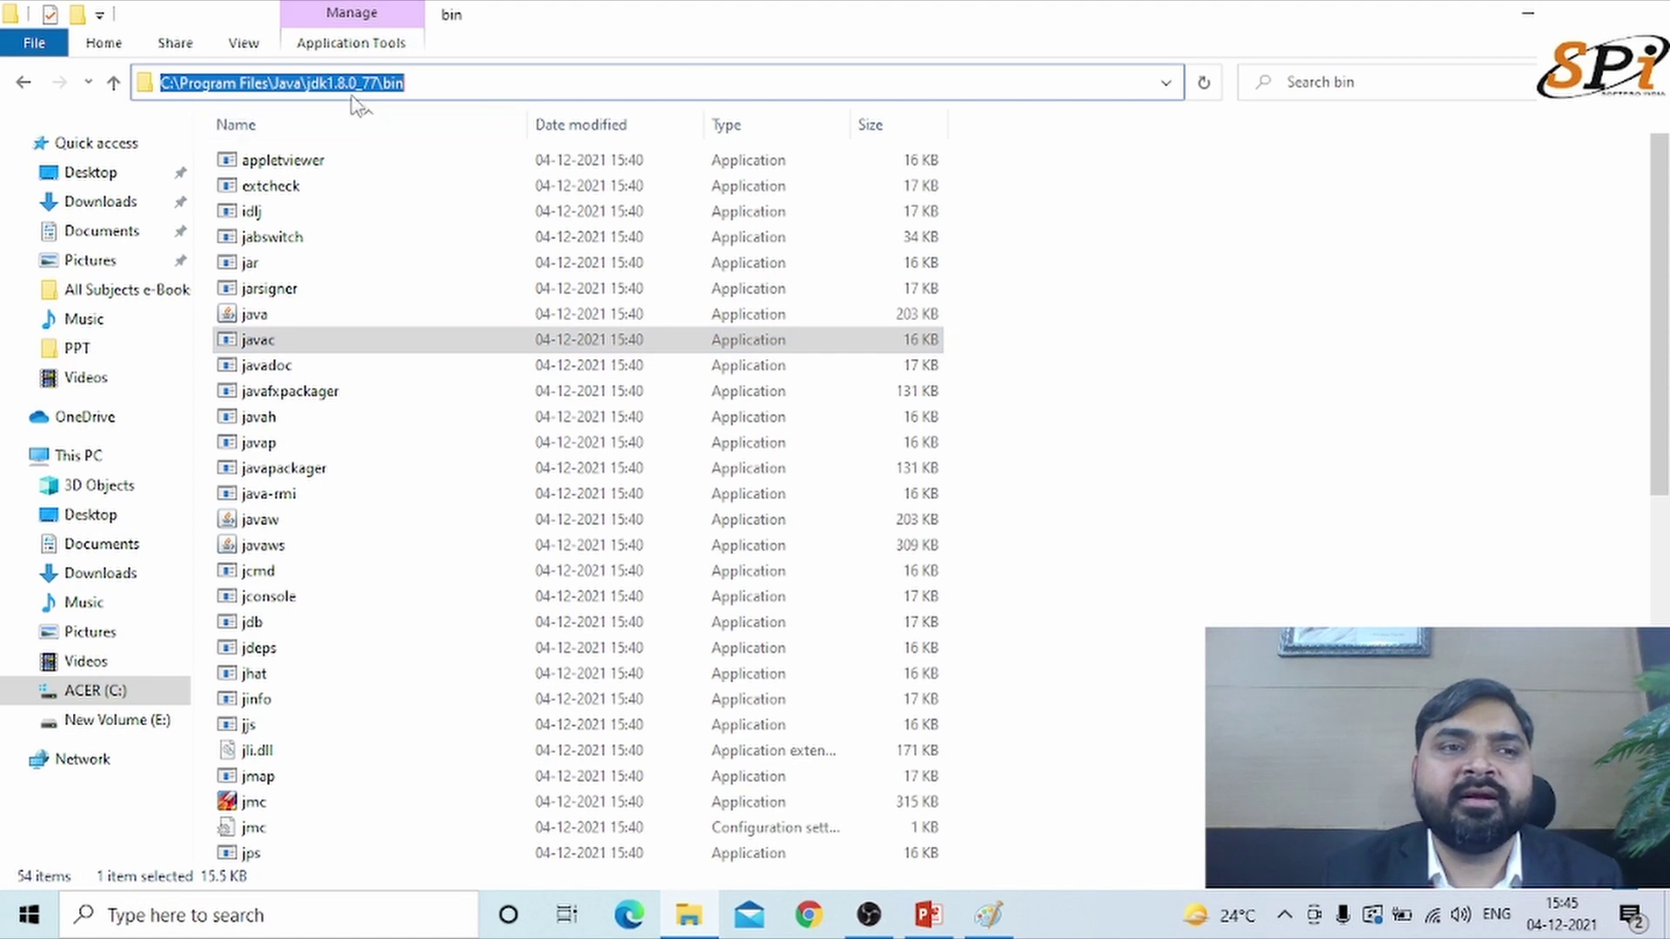
pyautogui.click(486, 84)
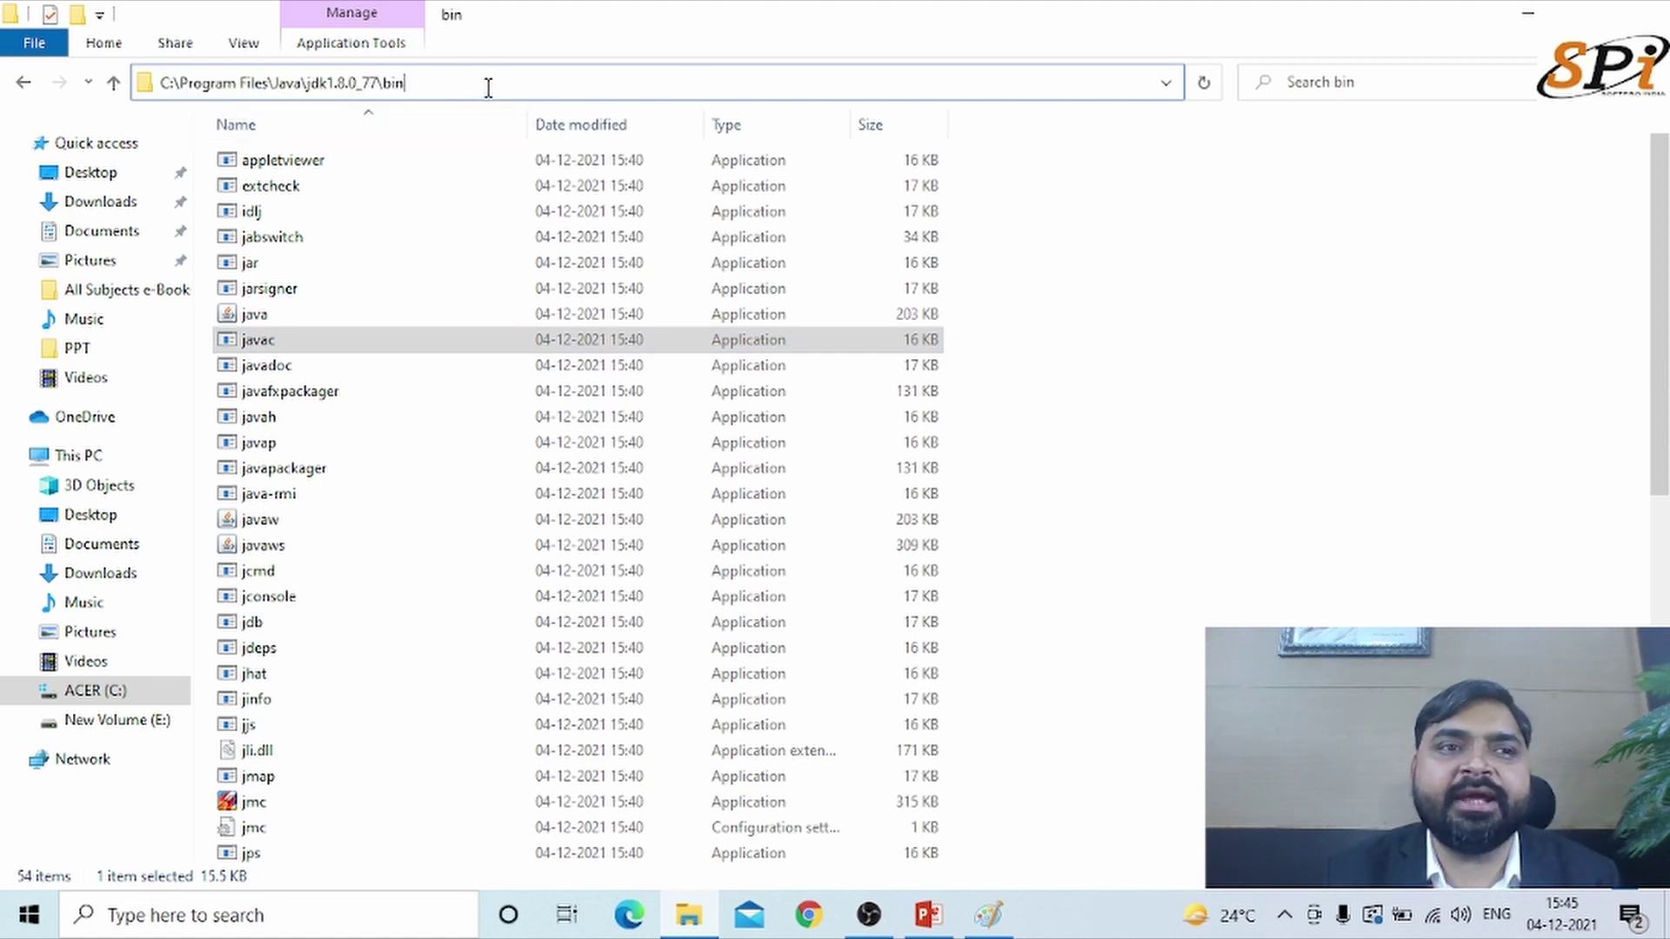
pyautogui.hotkey('ctrl', 'a')
pyautogui.hotkey('ctrl', 'c')
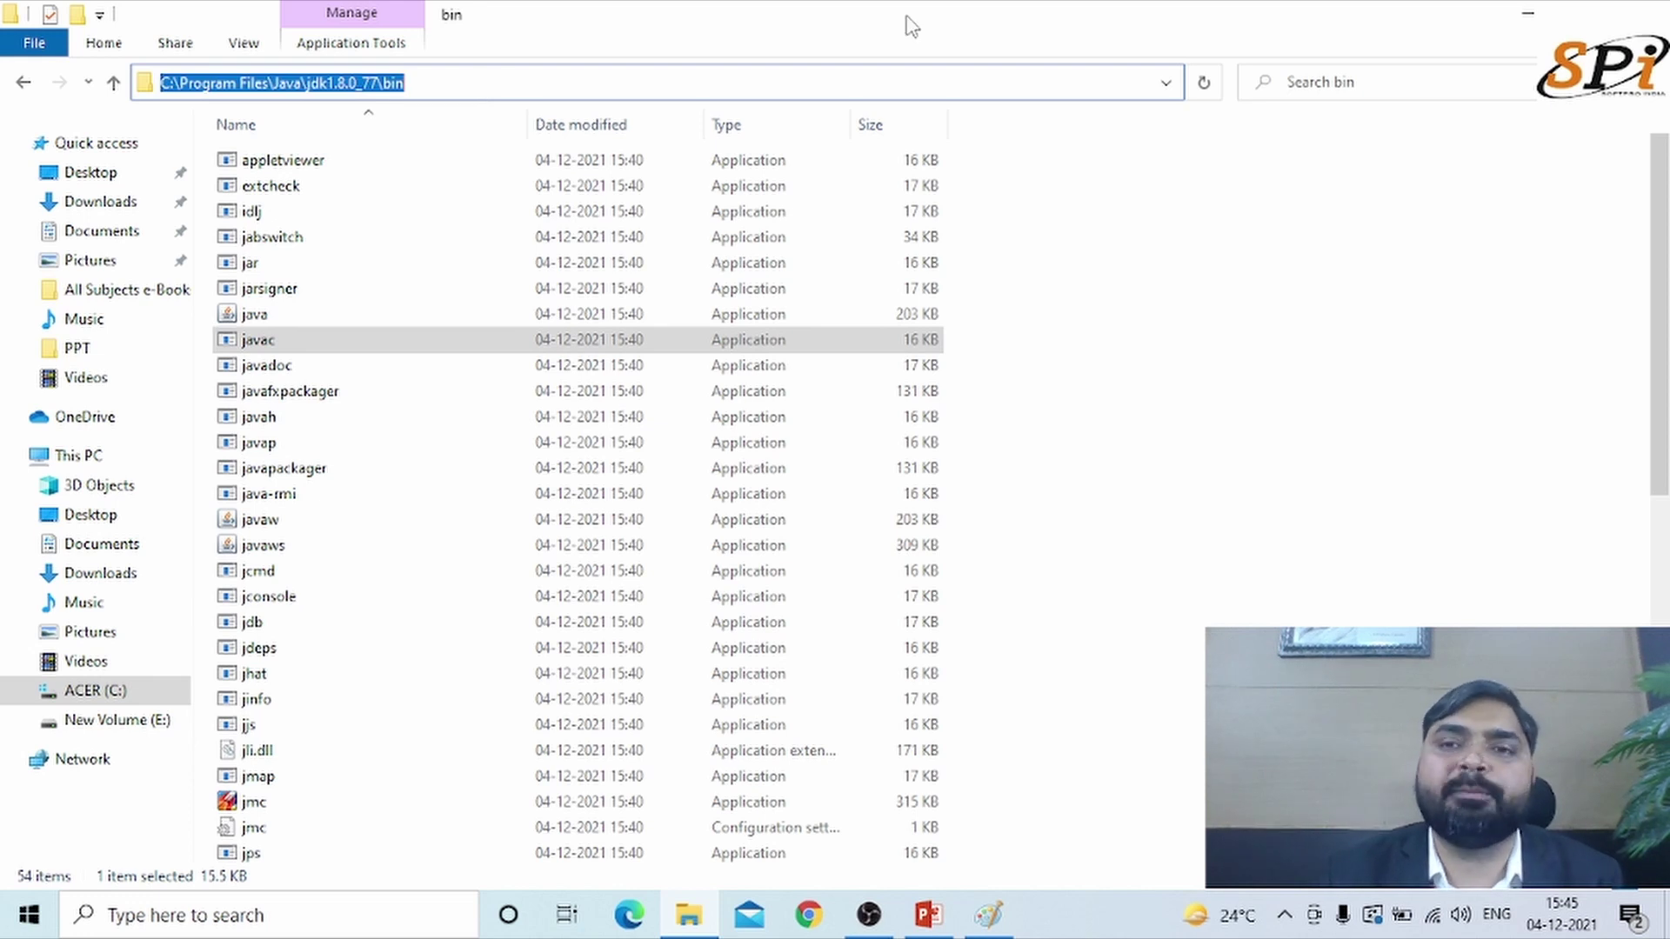
pyautogui.press('super+d')
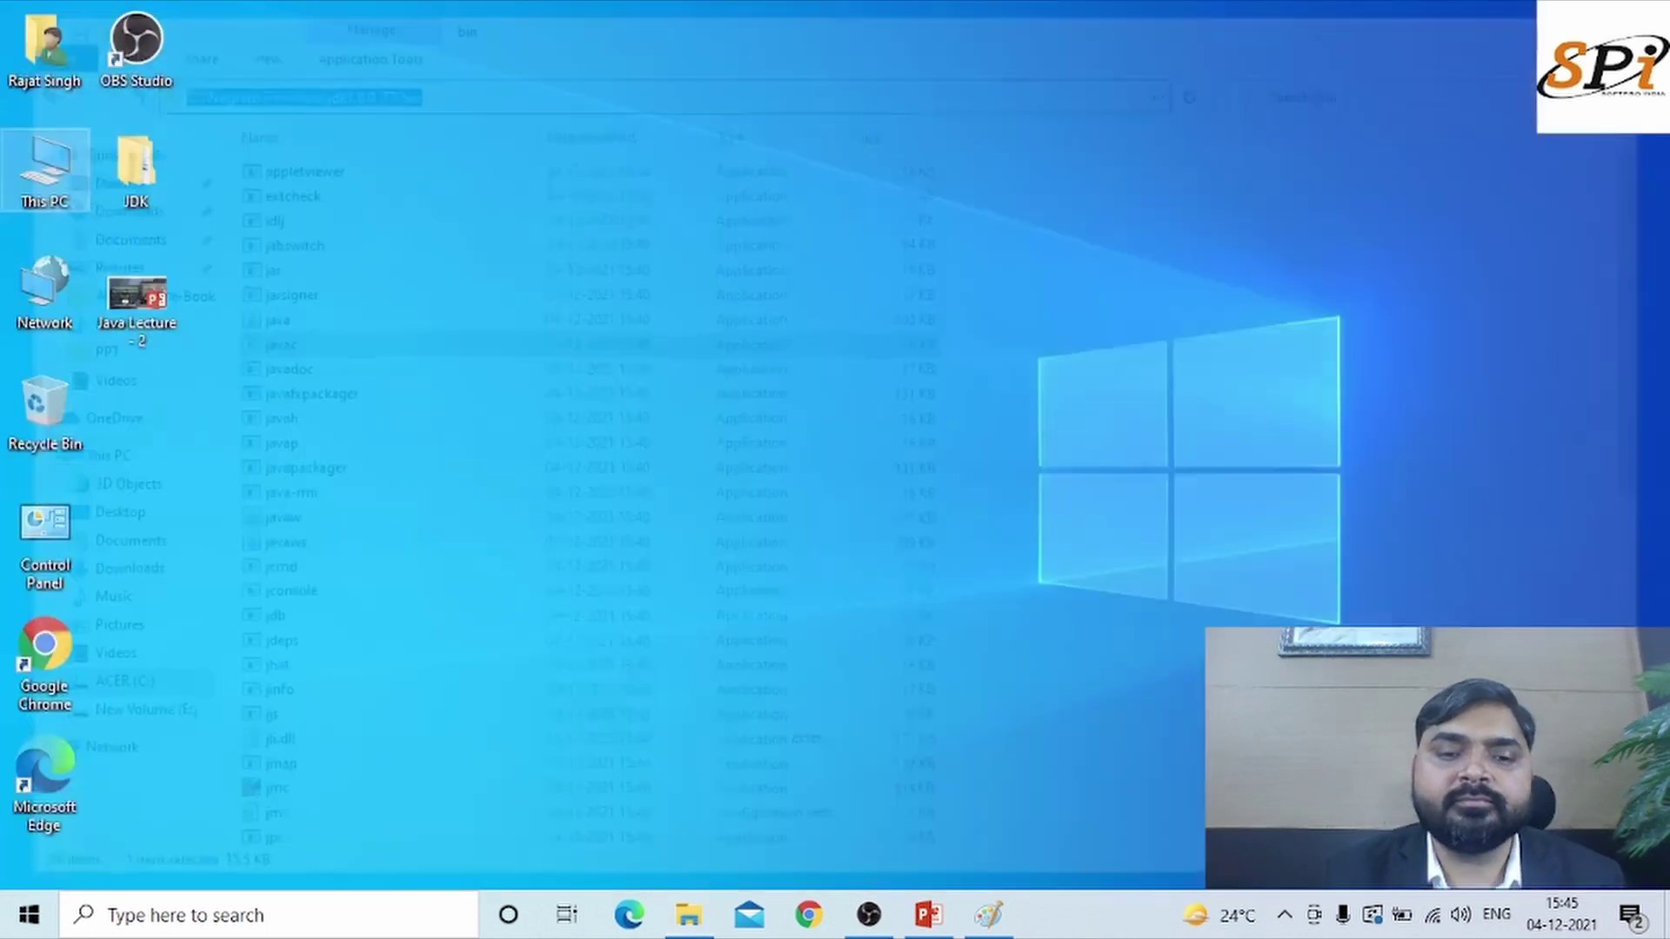
# Switch to Paint, paste C:\Program Files\Java\jdk1.8.0_77\bin below the compiler path note after a blank line, and minimize Paint
pyautogui.click(988, 915)
pyautogui.press('Return')
pyautogui.press('Return')
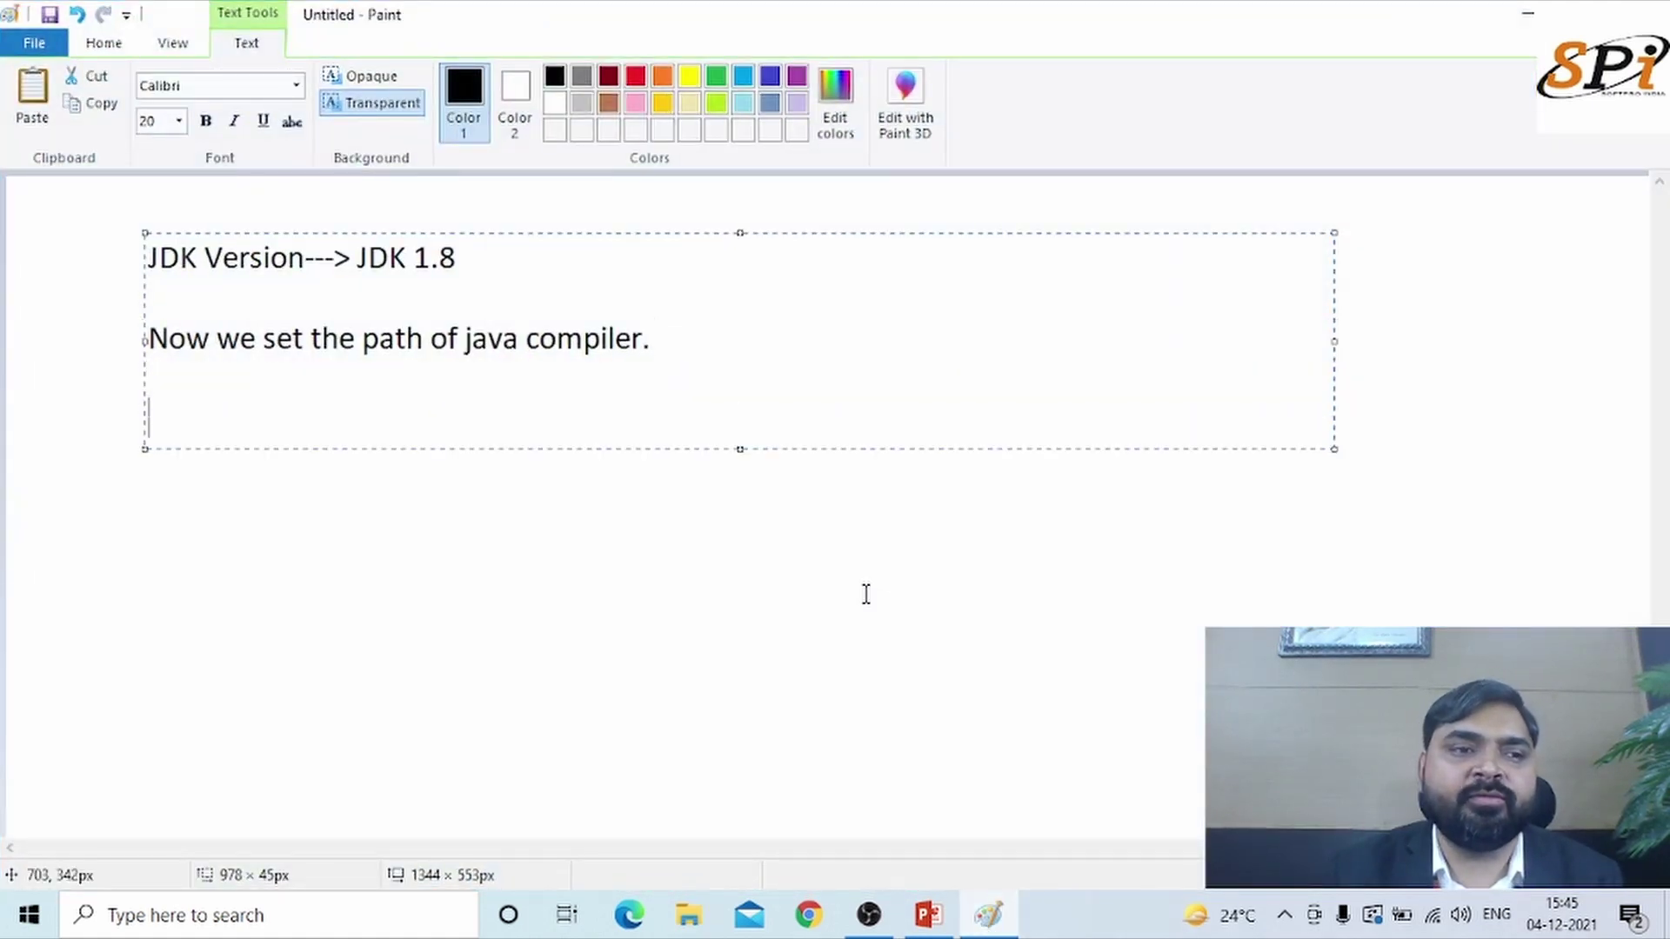
pyautogui.hotkey('ctrl', 'v')
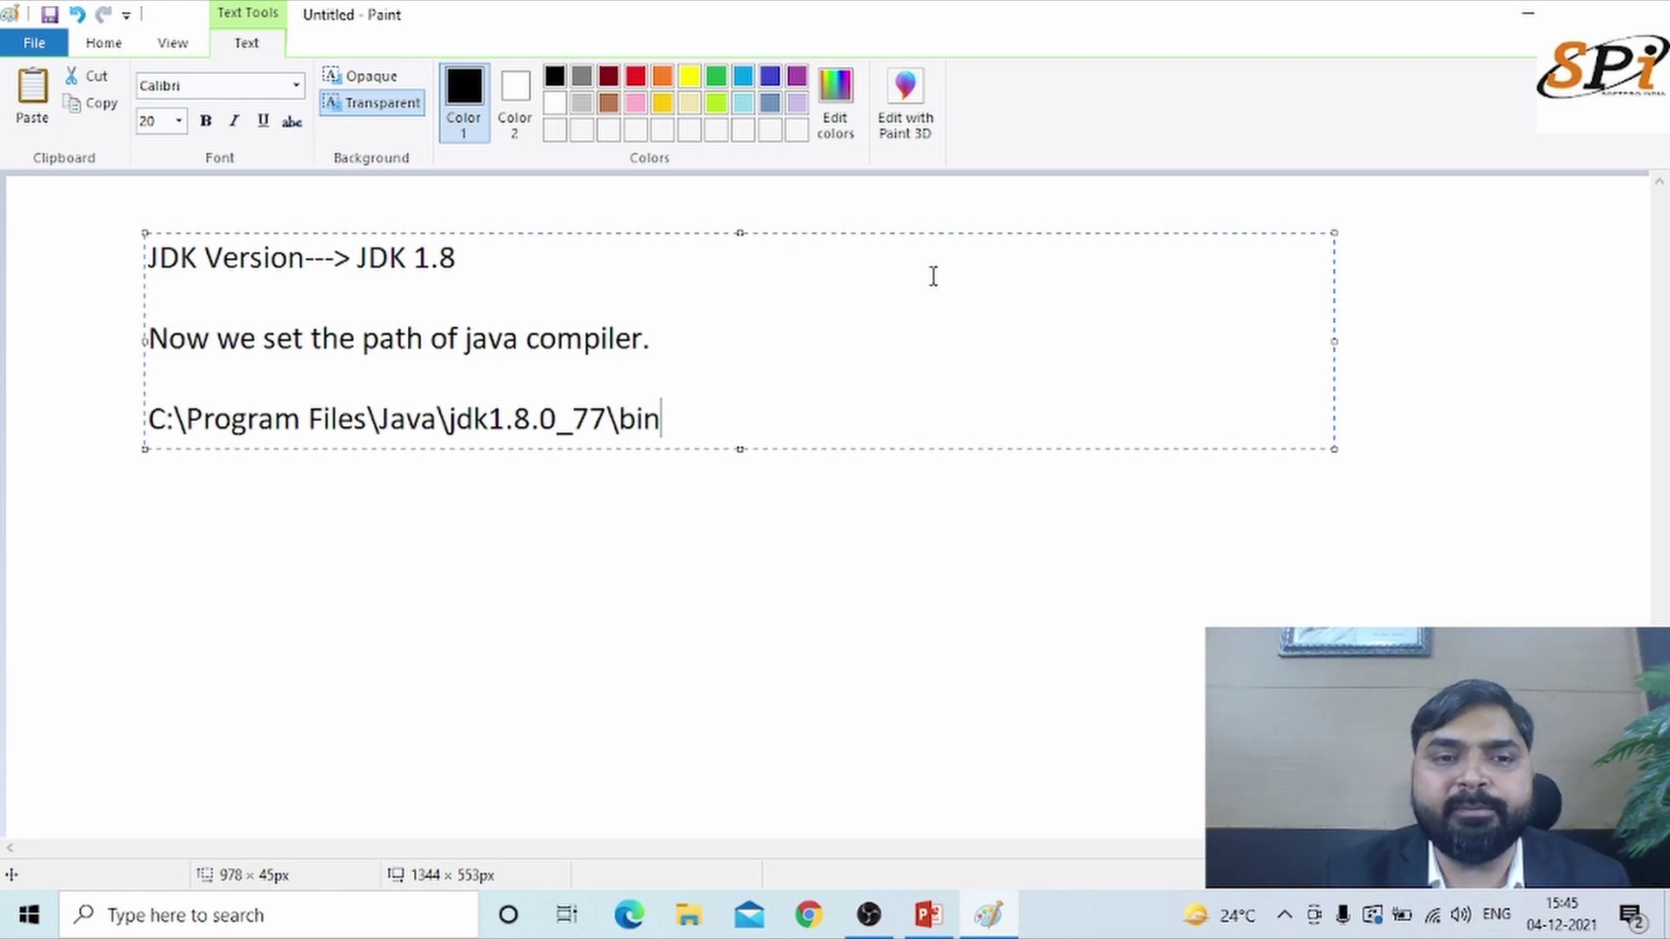
pyautogui.click(1528, 17)
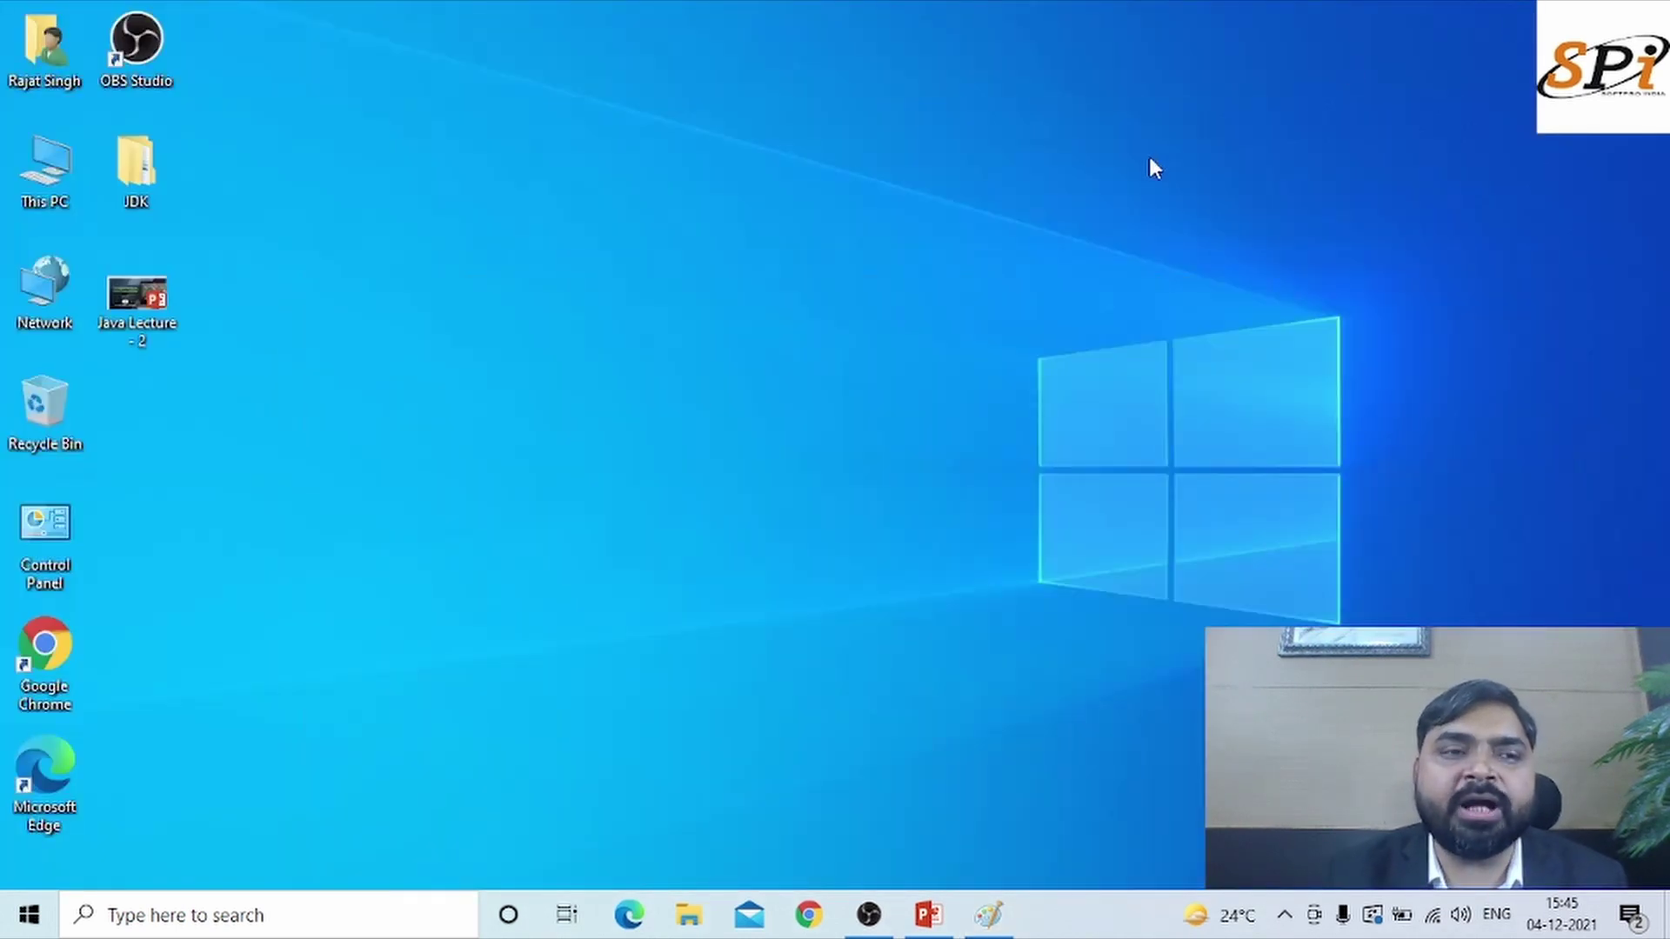
# Open the Environment Variables dialog through this PC's properties and the advanced system settings
pyautogui.rightClick(69, 162)
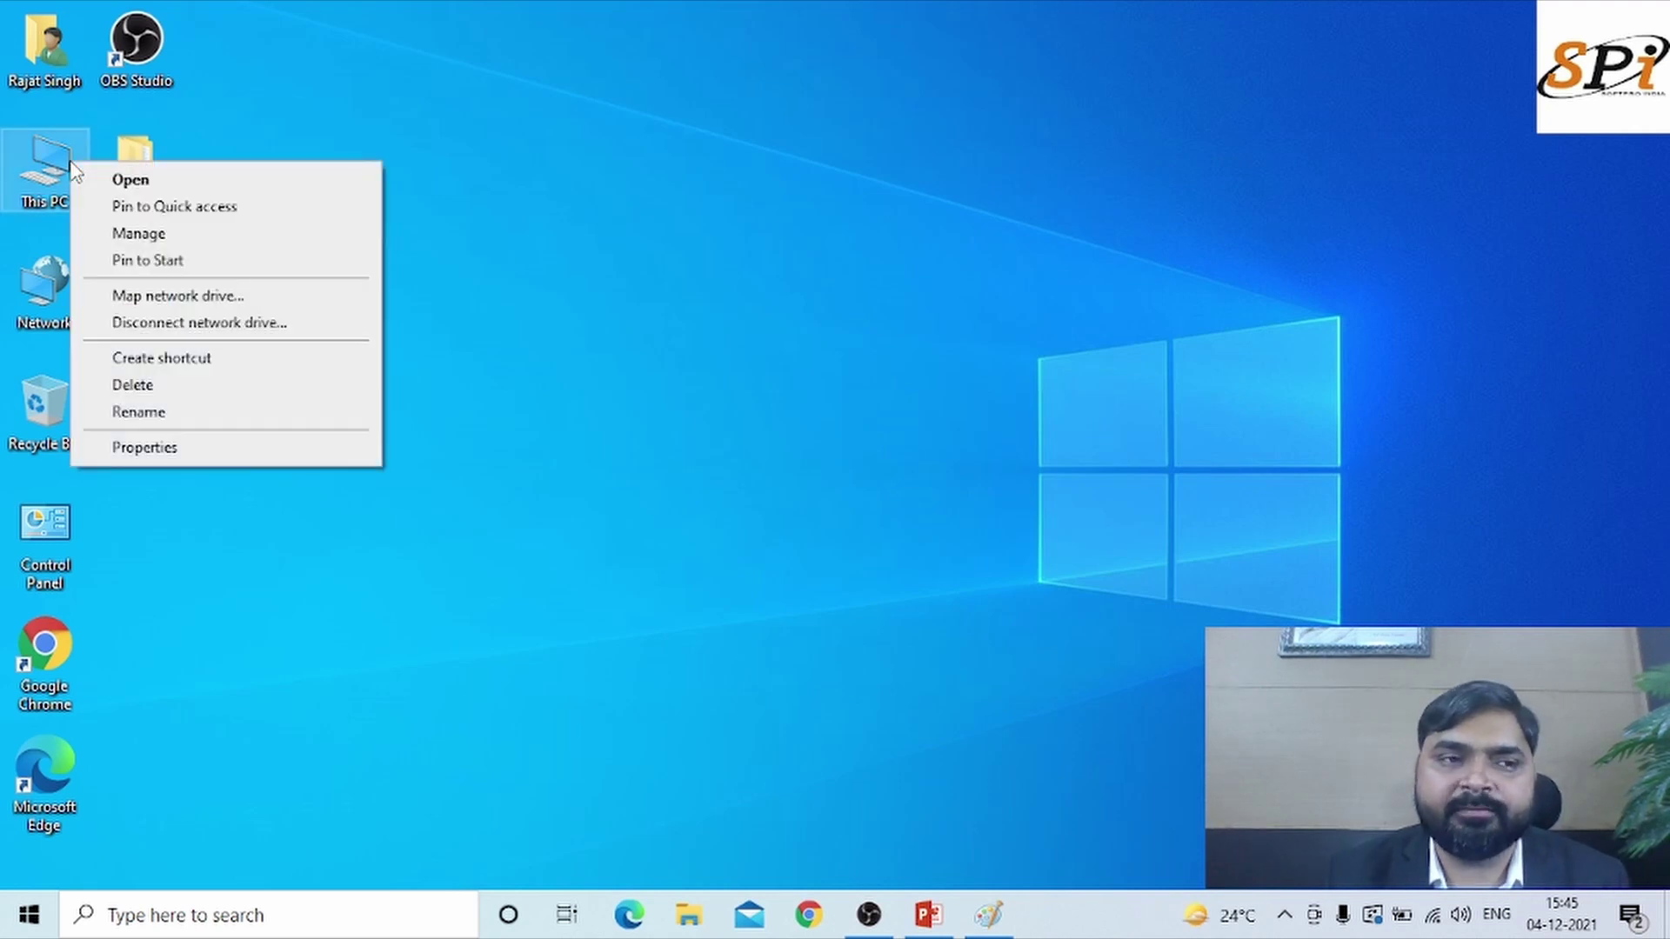
pyautogui.click(170, 447)
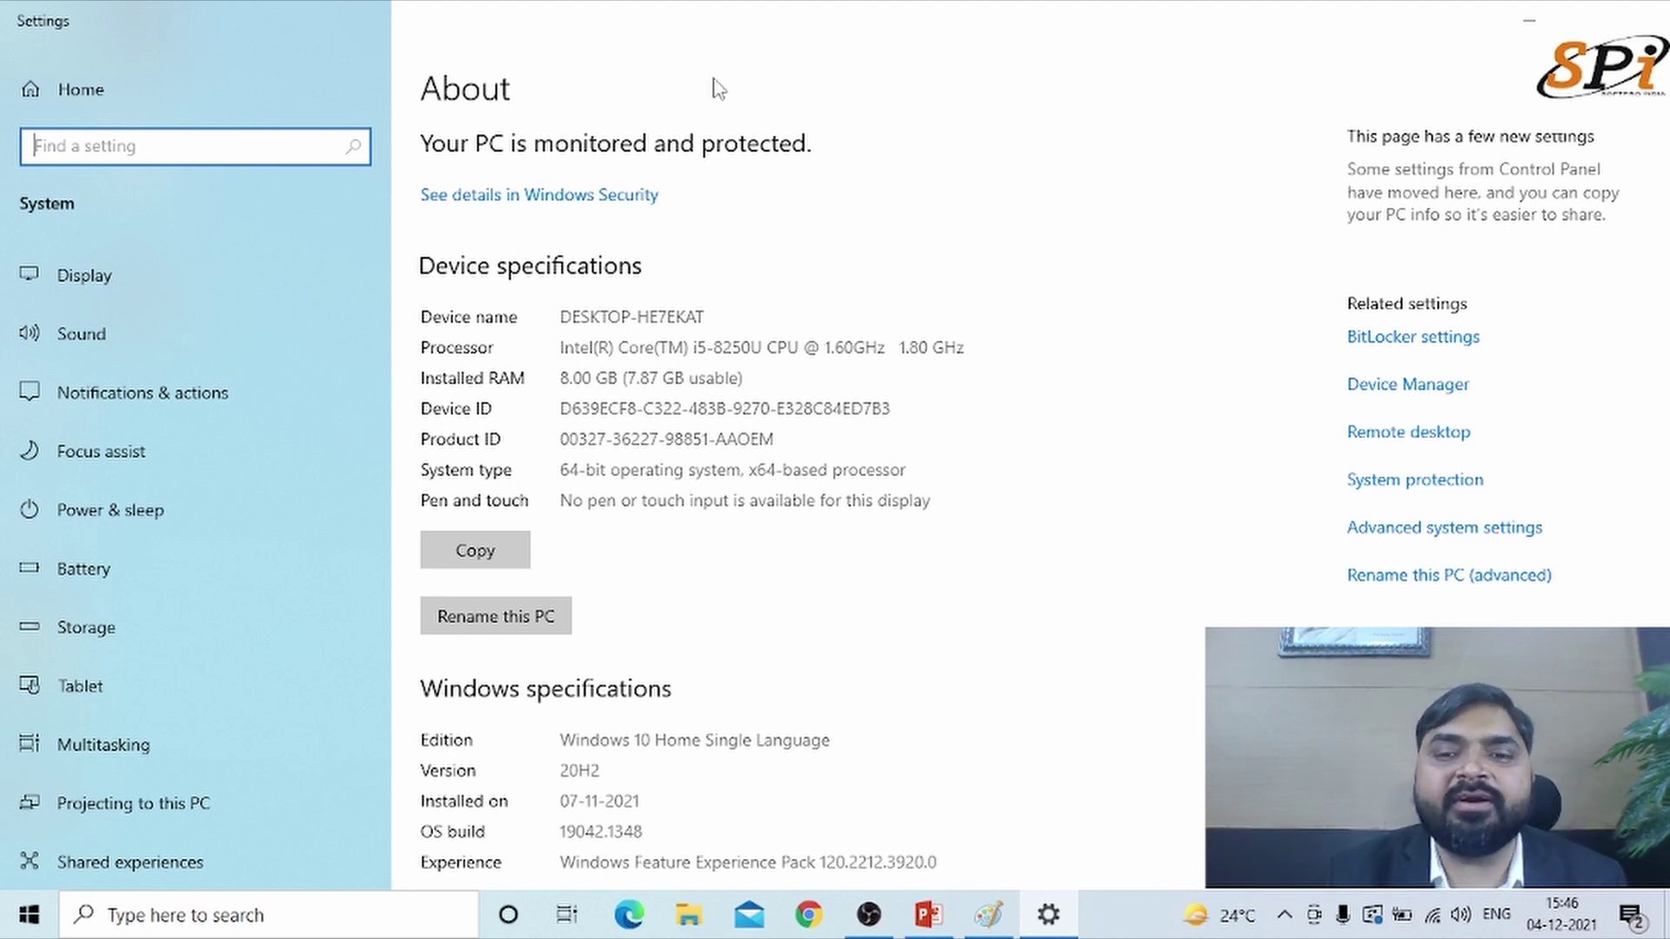
pyautogui.click(1390, 532)
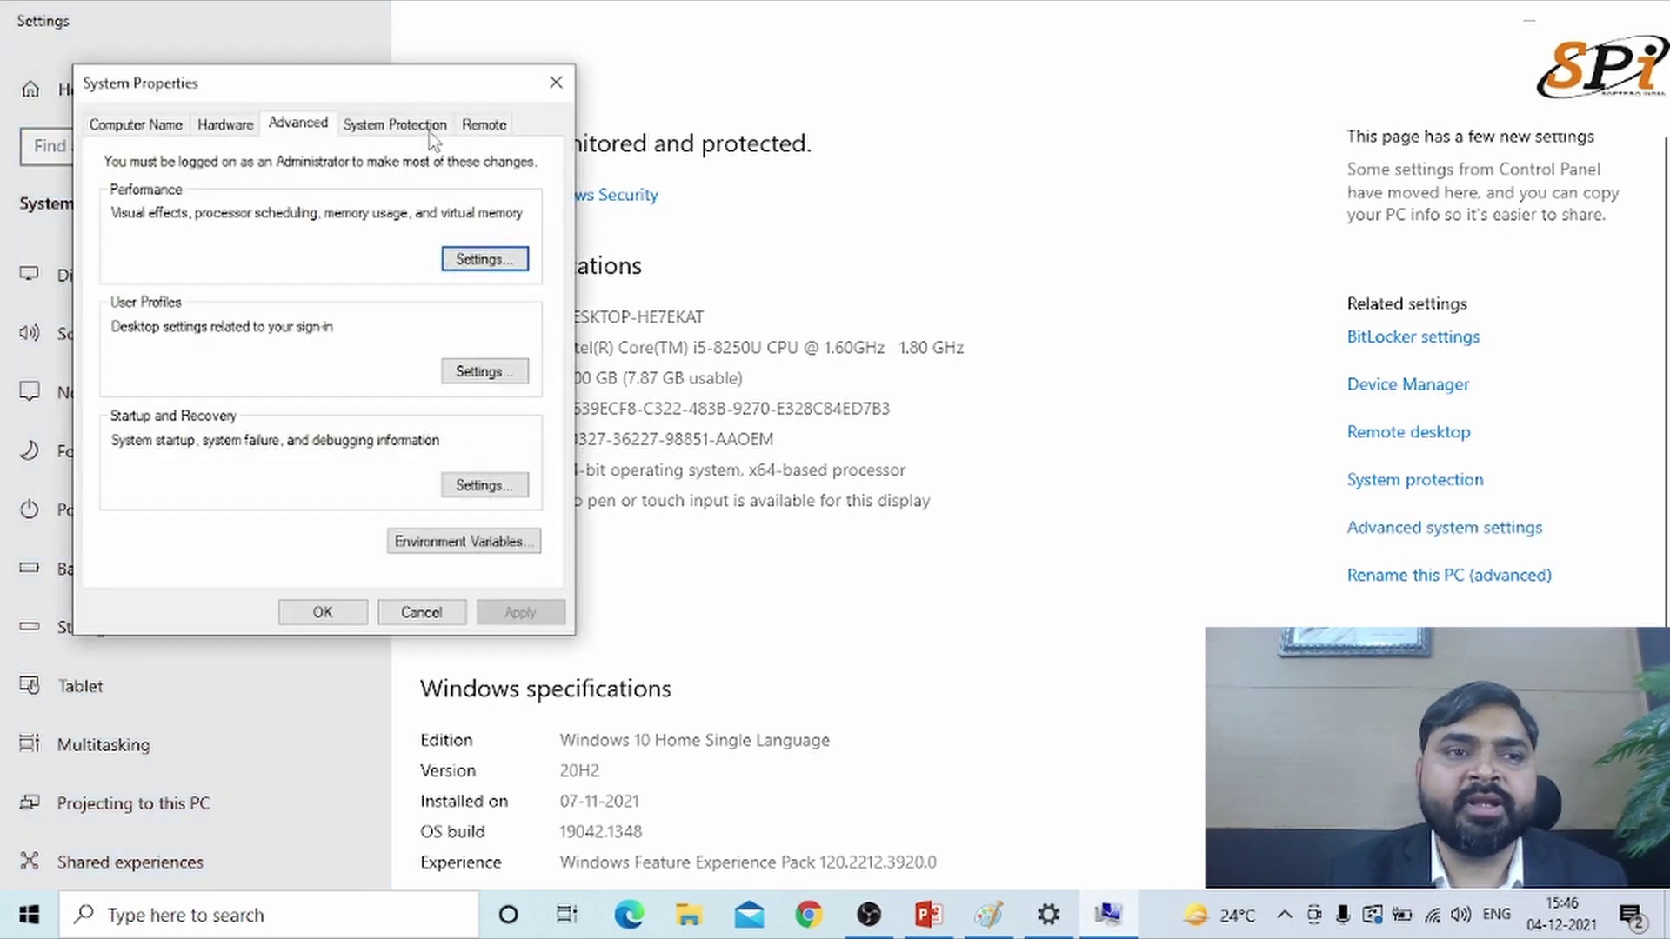
pyautogui.moveTo(411, 86); pyautogui.dragTo(904, 117)
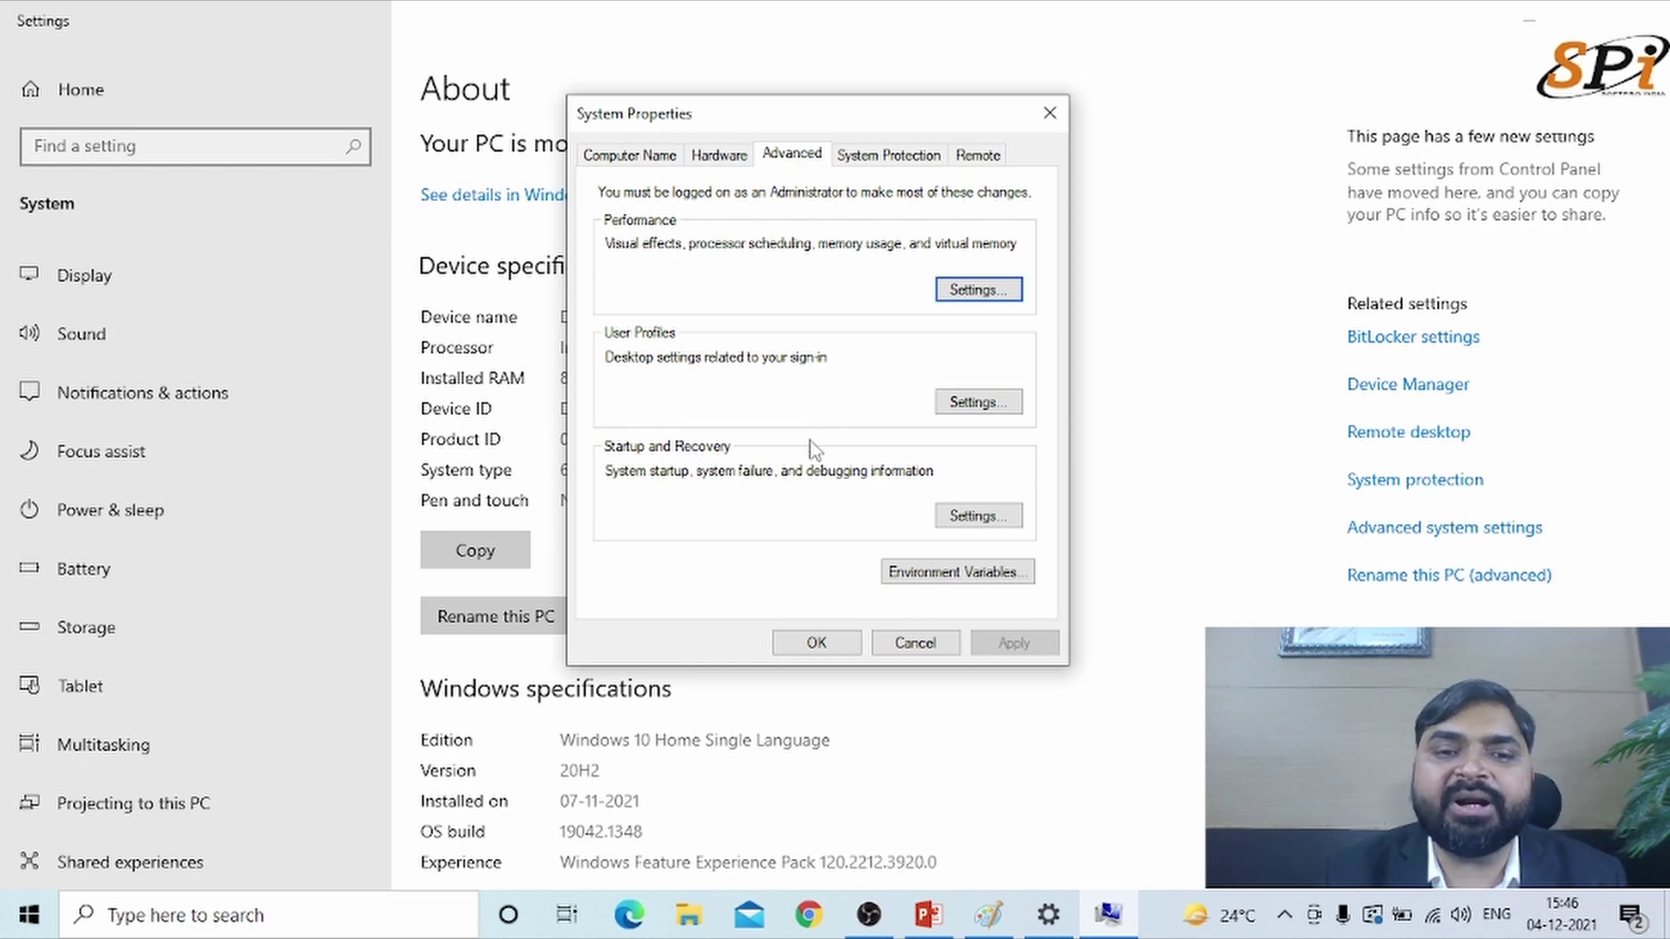
pyautogui.click(933, 581)
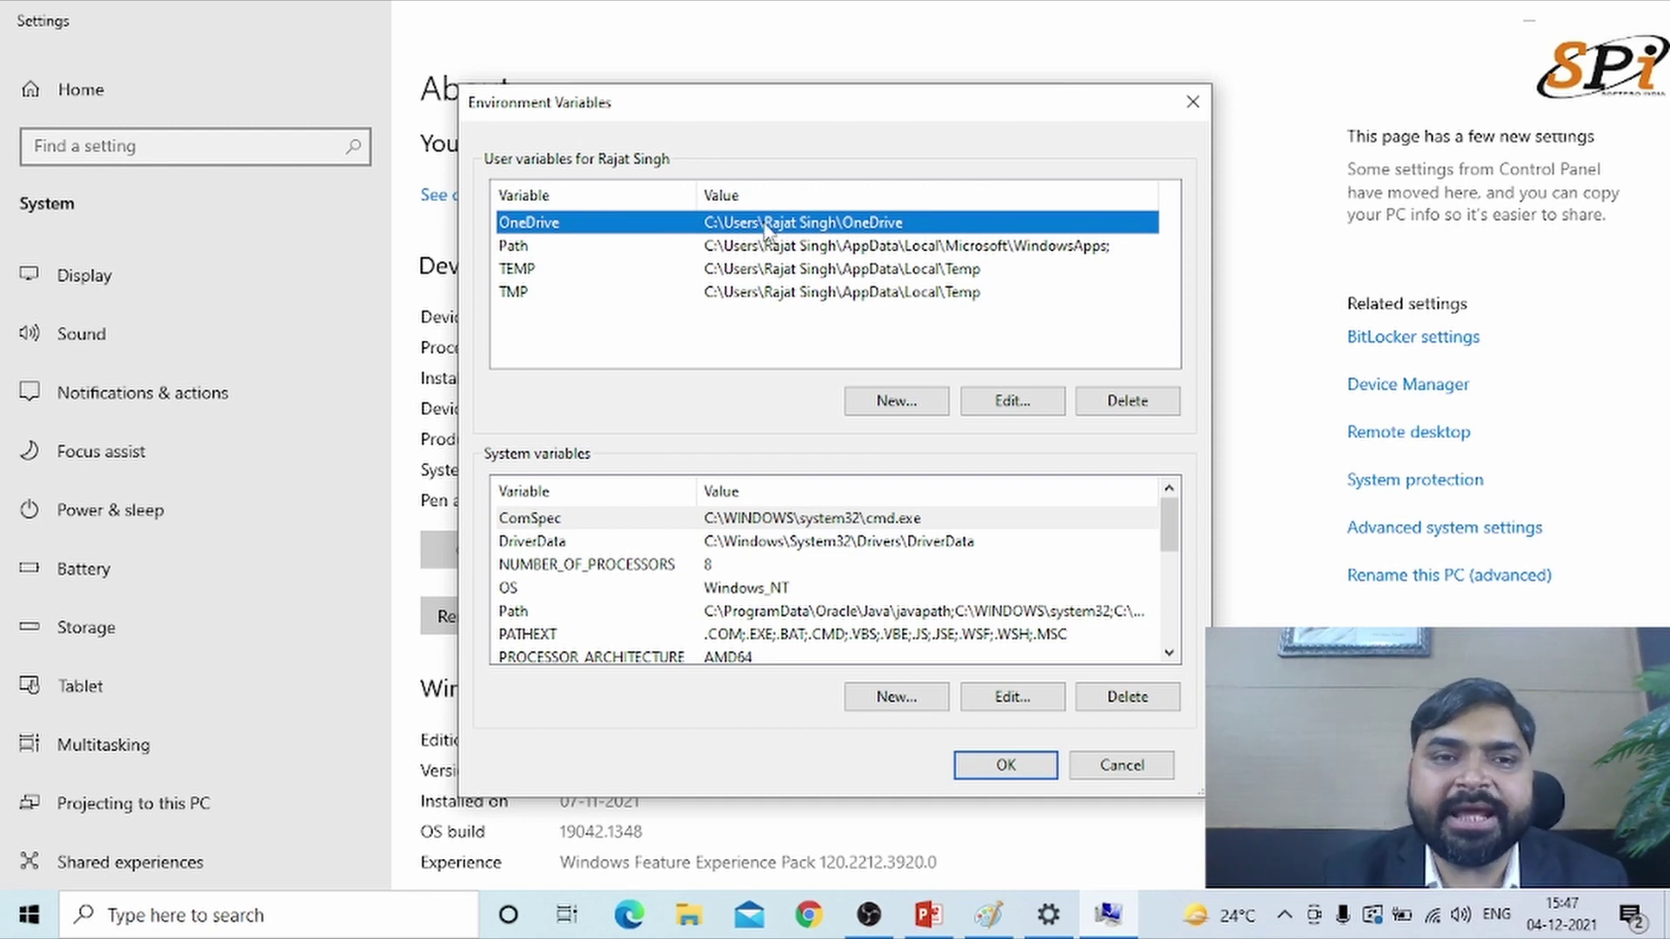
# Look through the list of user variables and the list of system variables
pyautogui.click(772, 252)
pyautogui.press('Down')
pyautogui.press('Down')
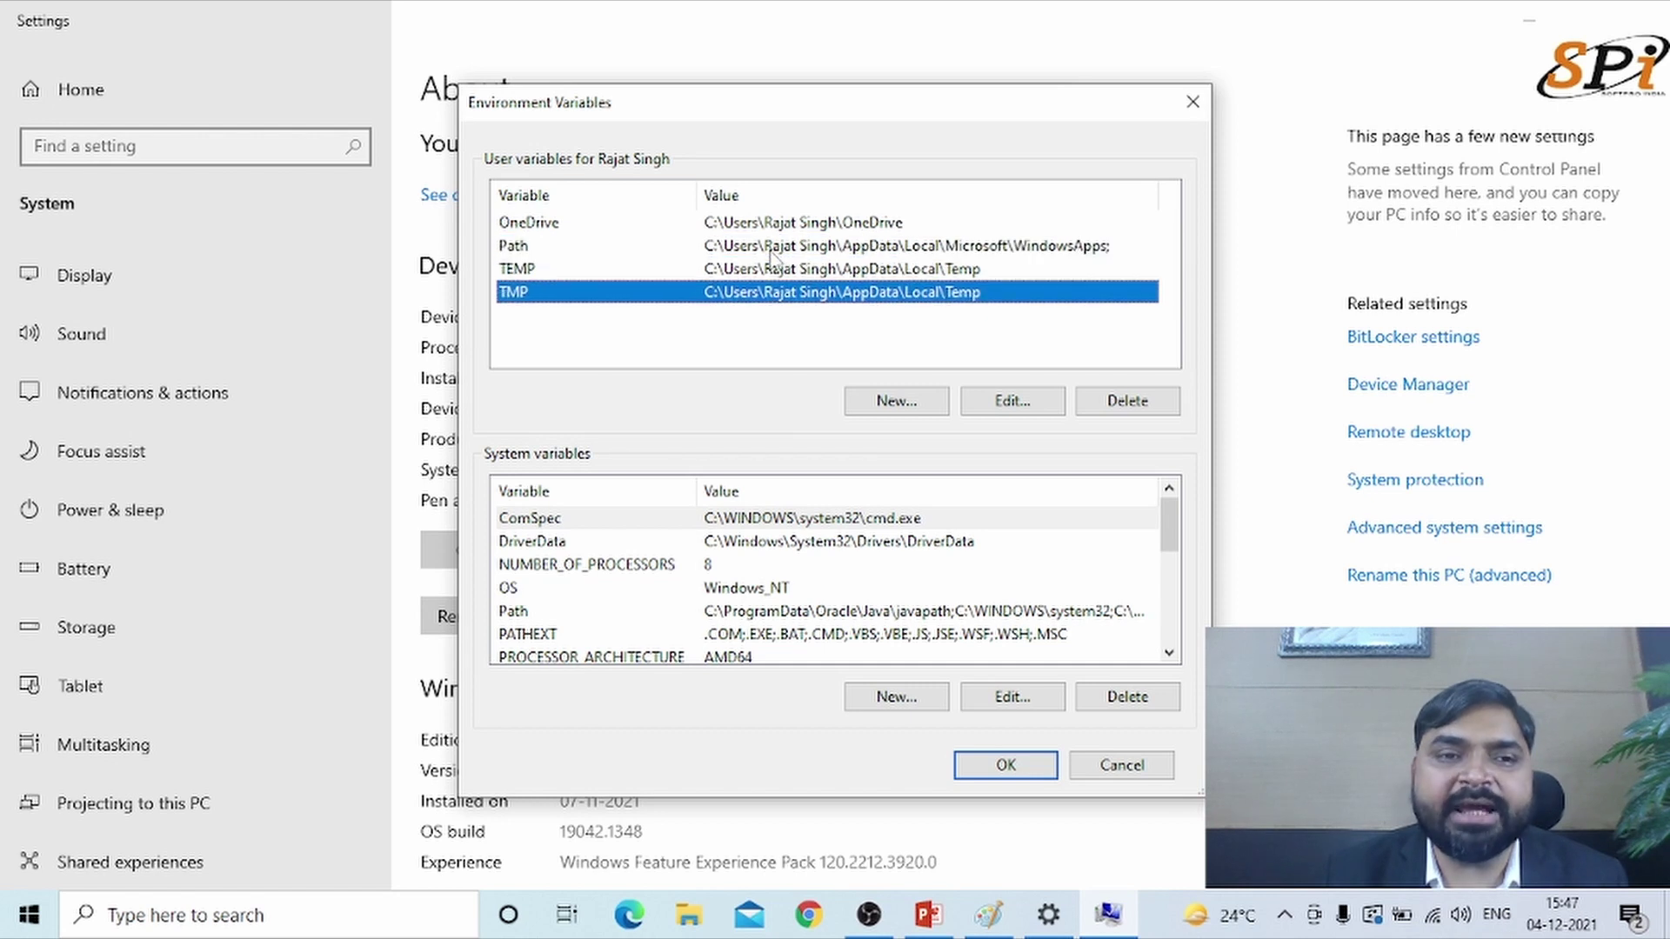
pyautogui.press('Up')
pyautogui.press('Up')
pyautogui.press('Up')
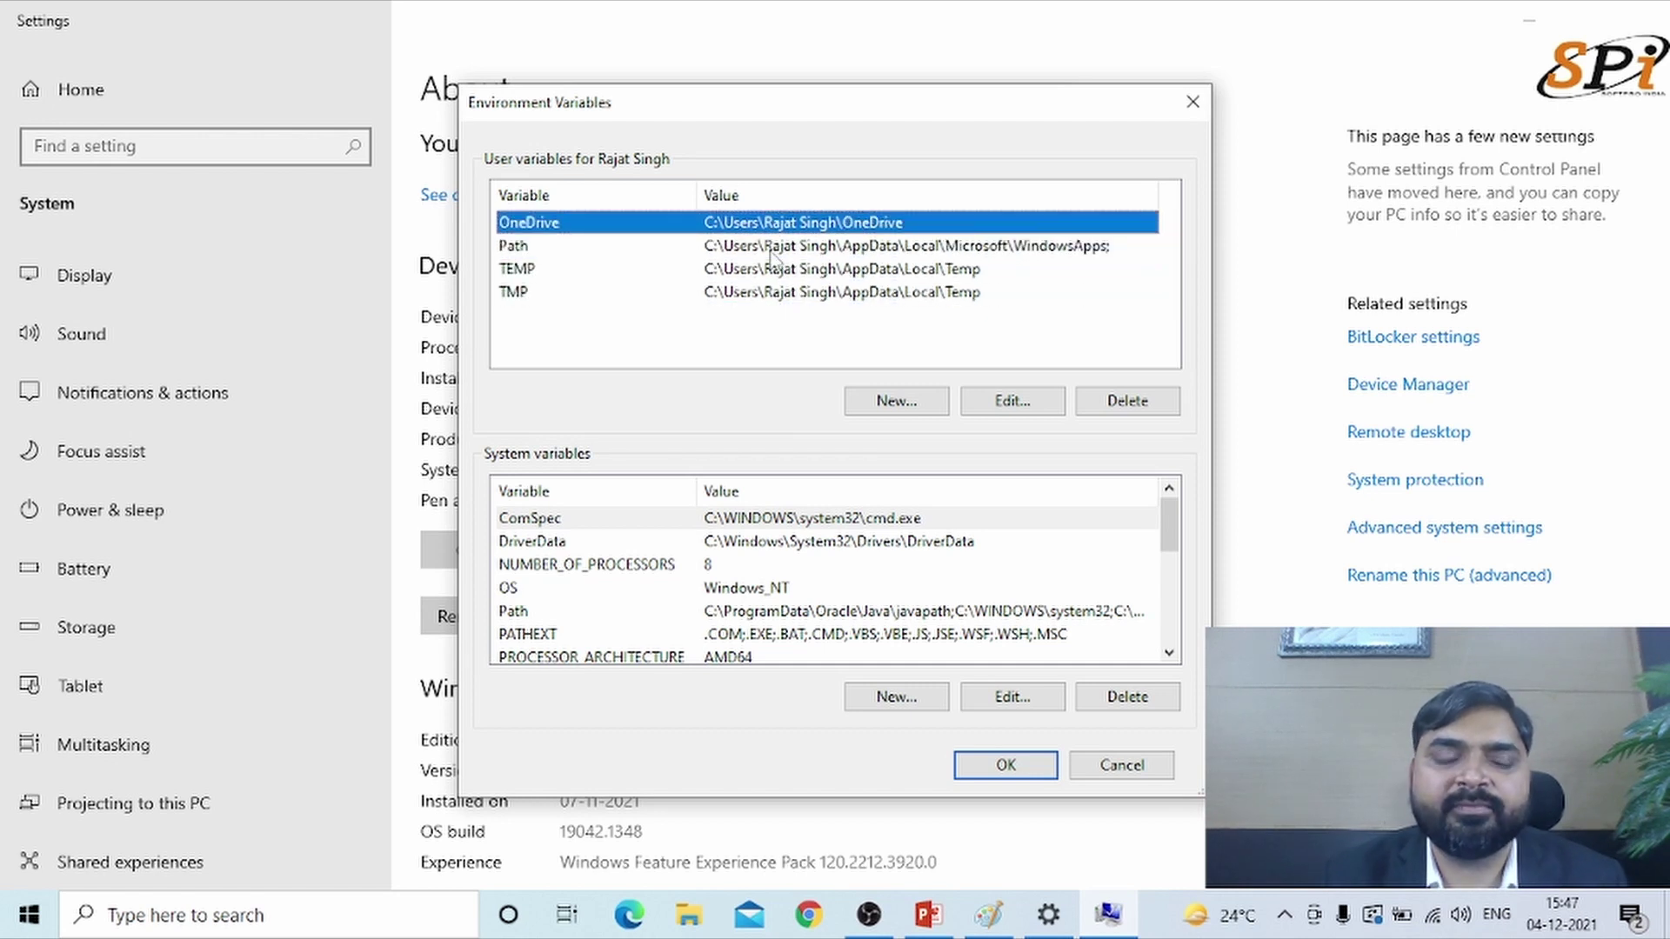
pyautogui.click(606, 566)
pyautogui.press('Down')
pyautogui.press('Down')
pyautogui.press('Down')
pyautogui.press('Down')
pyautogui.press('Down')
pyautogui.press('Down')
pyautogui.press('Down')
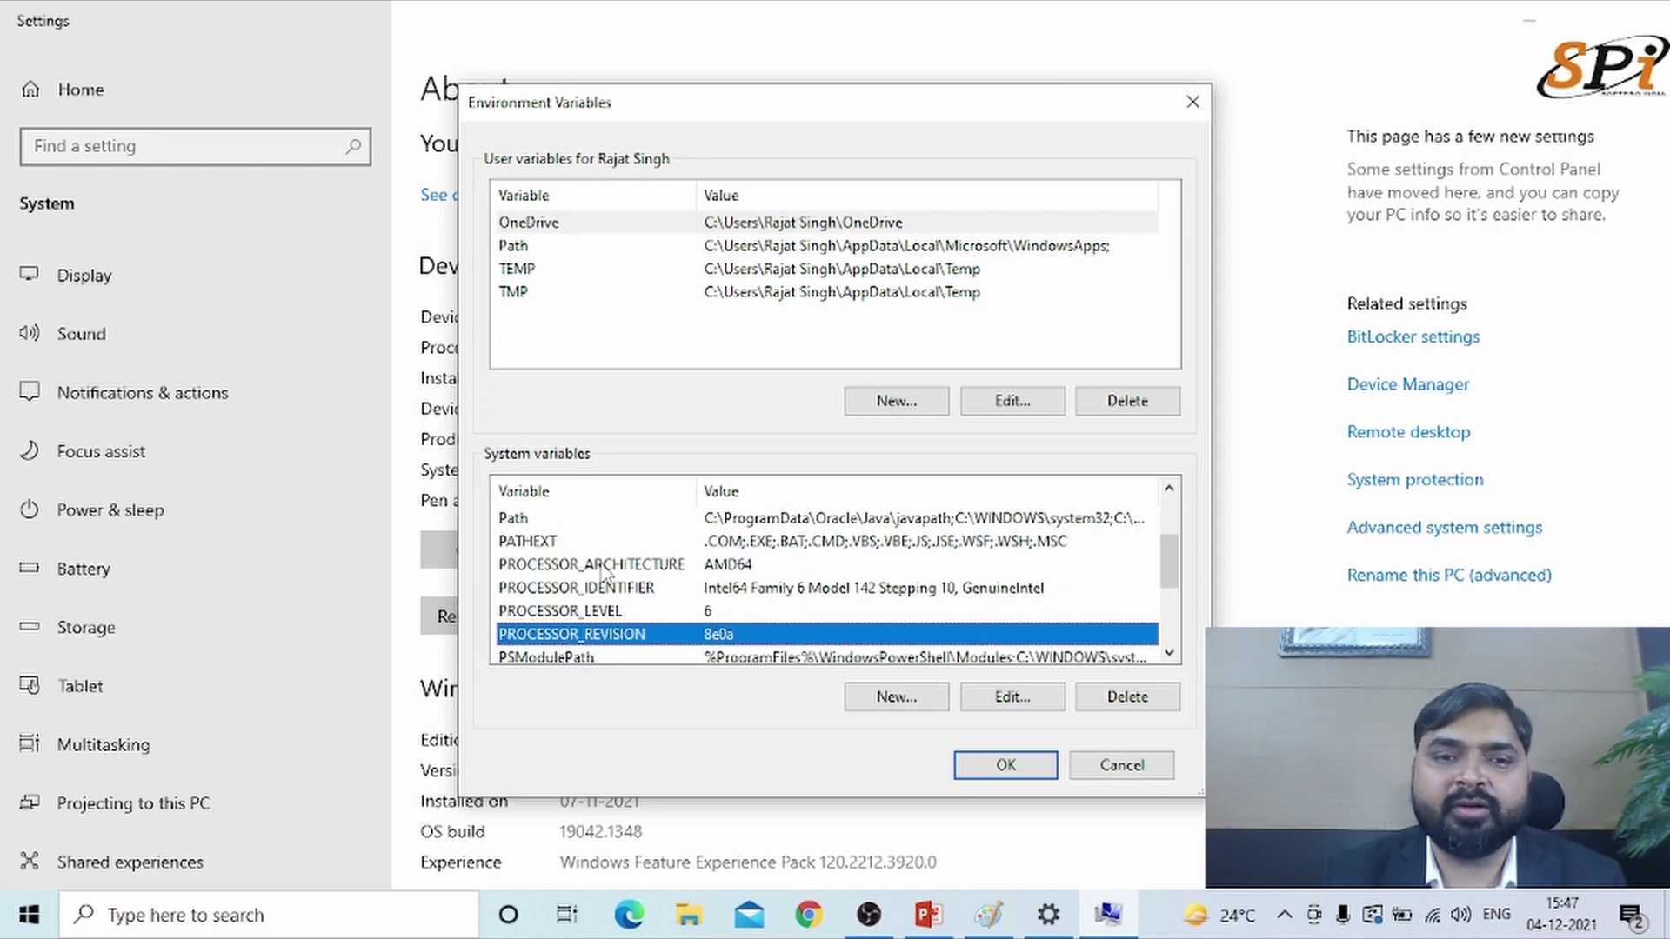
# Add C:\Program Files\Java\jdk1.8.0_77\bin as a new entry in the system variable Path and confirm the edit
pyautogui.press('Up')
pyautogui.press('Up')
pyautogui.press('Up')
pyautogui.press('Up')
pyautogui.press('Up')
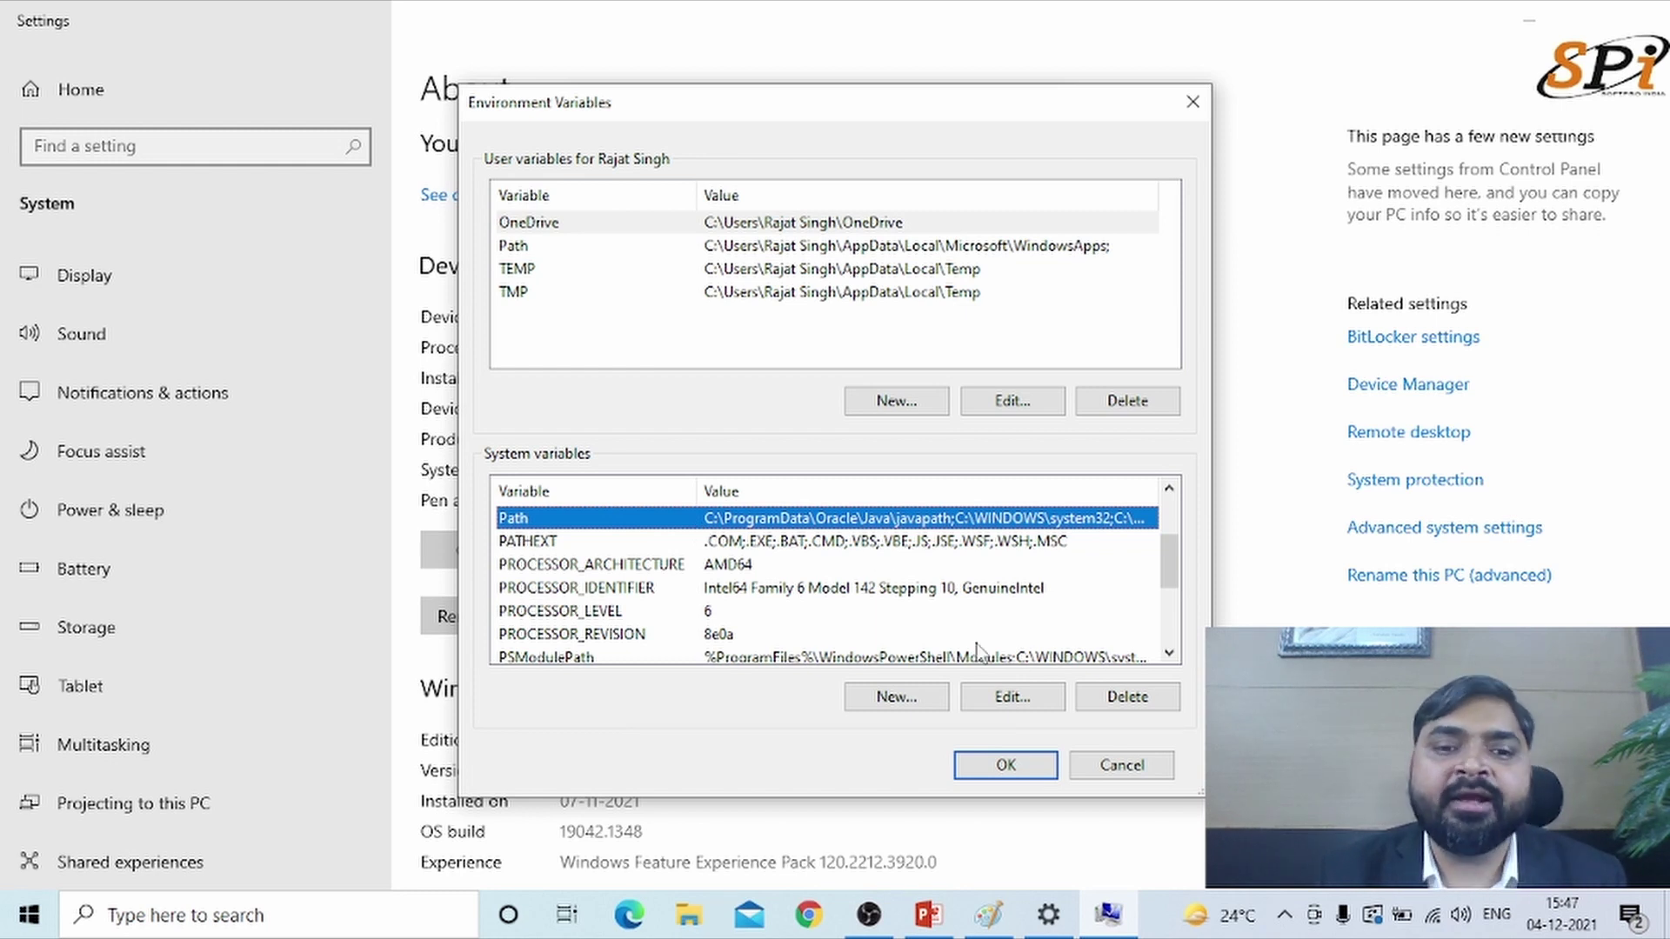
pyautogui.click(1010, 698)
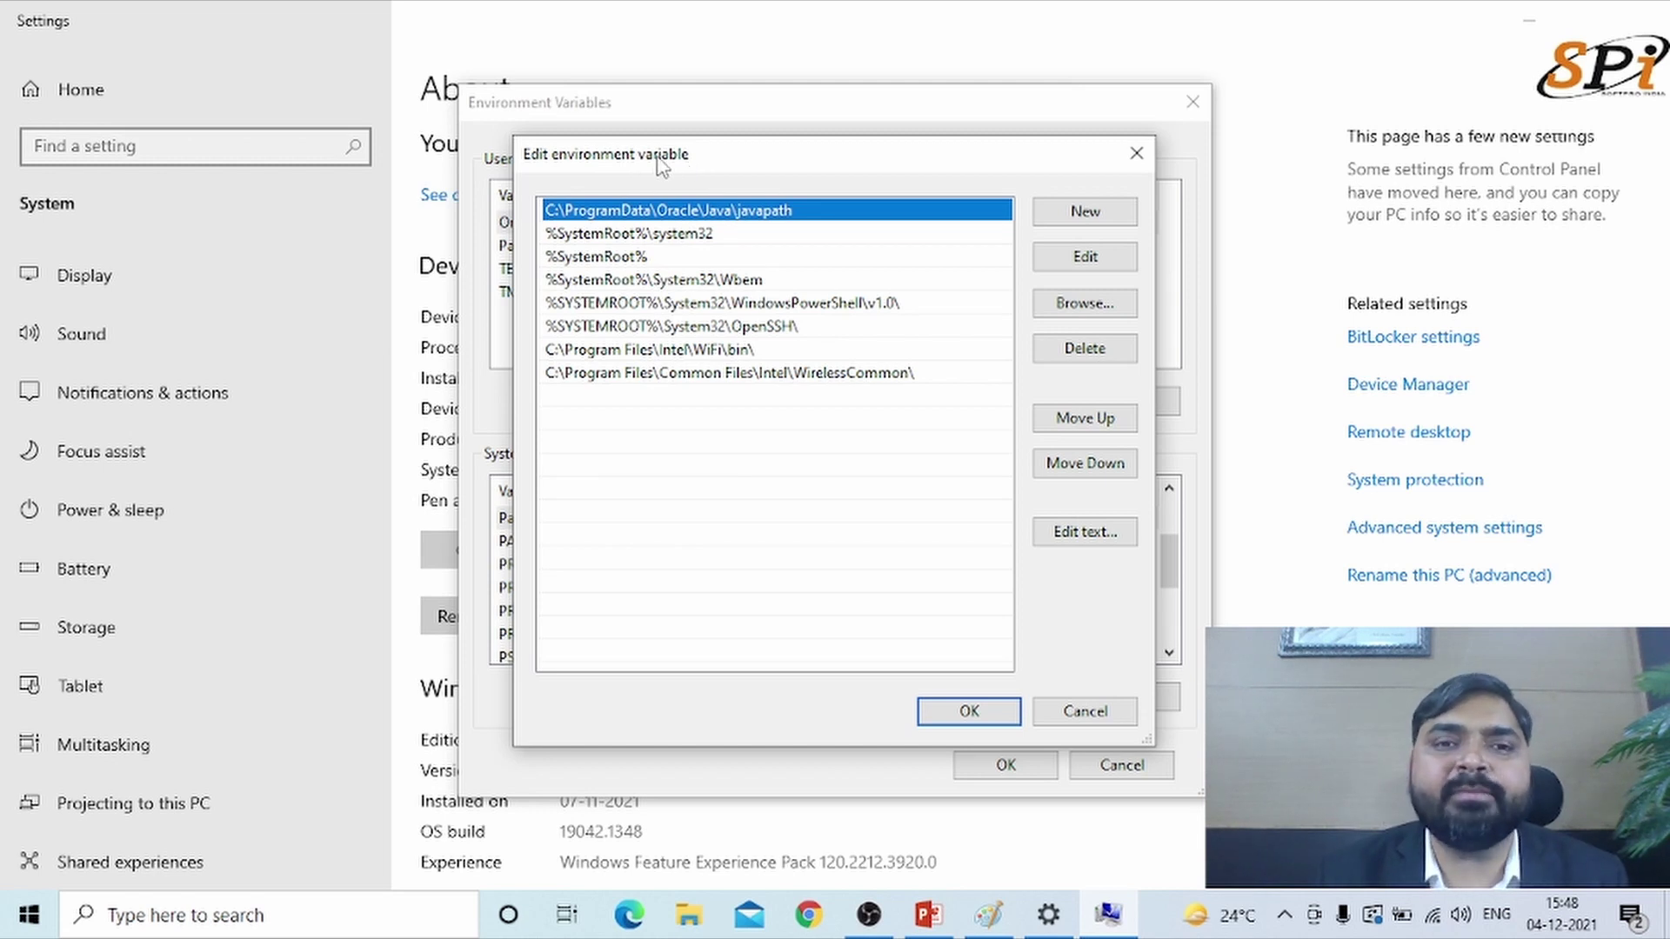
pyautogui.click(1085, 212)
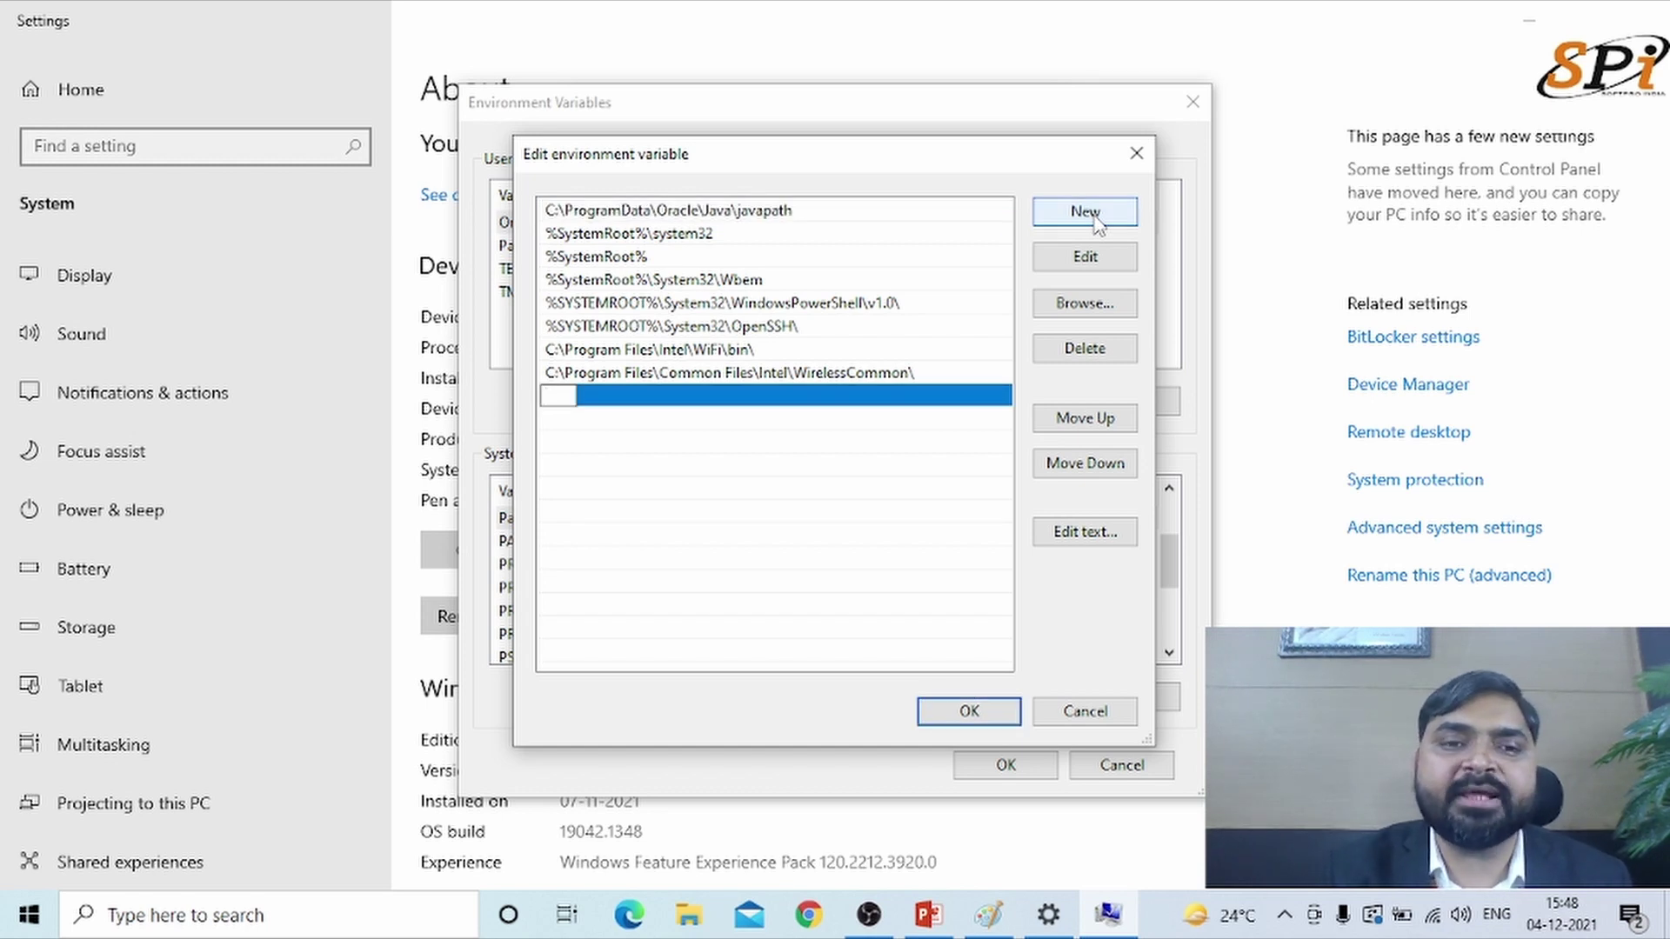
pyautogui.write('C:\\Program Files\\Java\\jdk1.8.0_77\\bin')
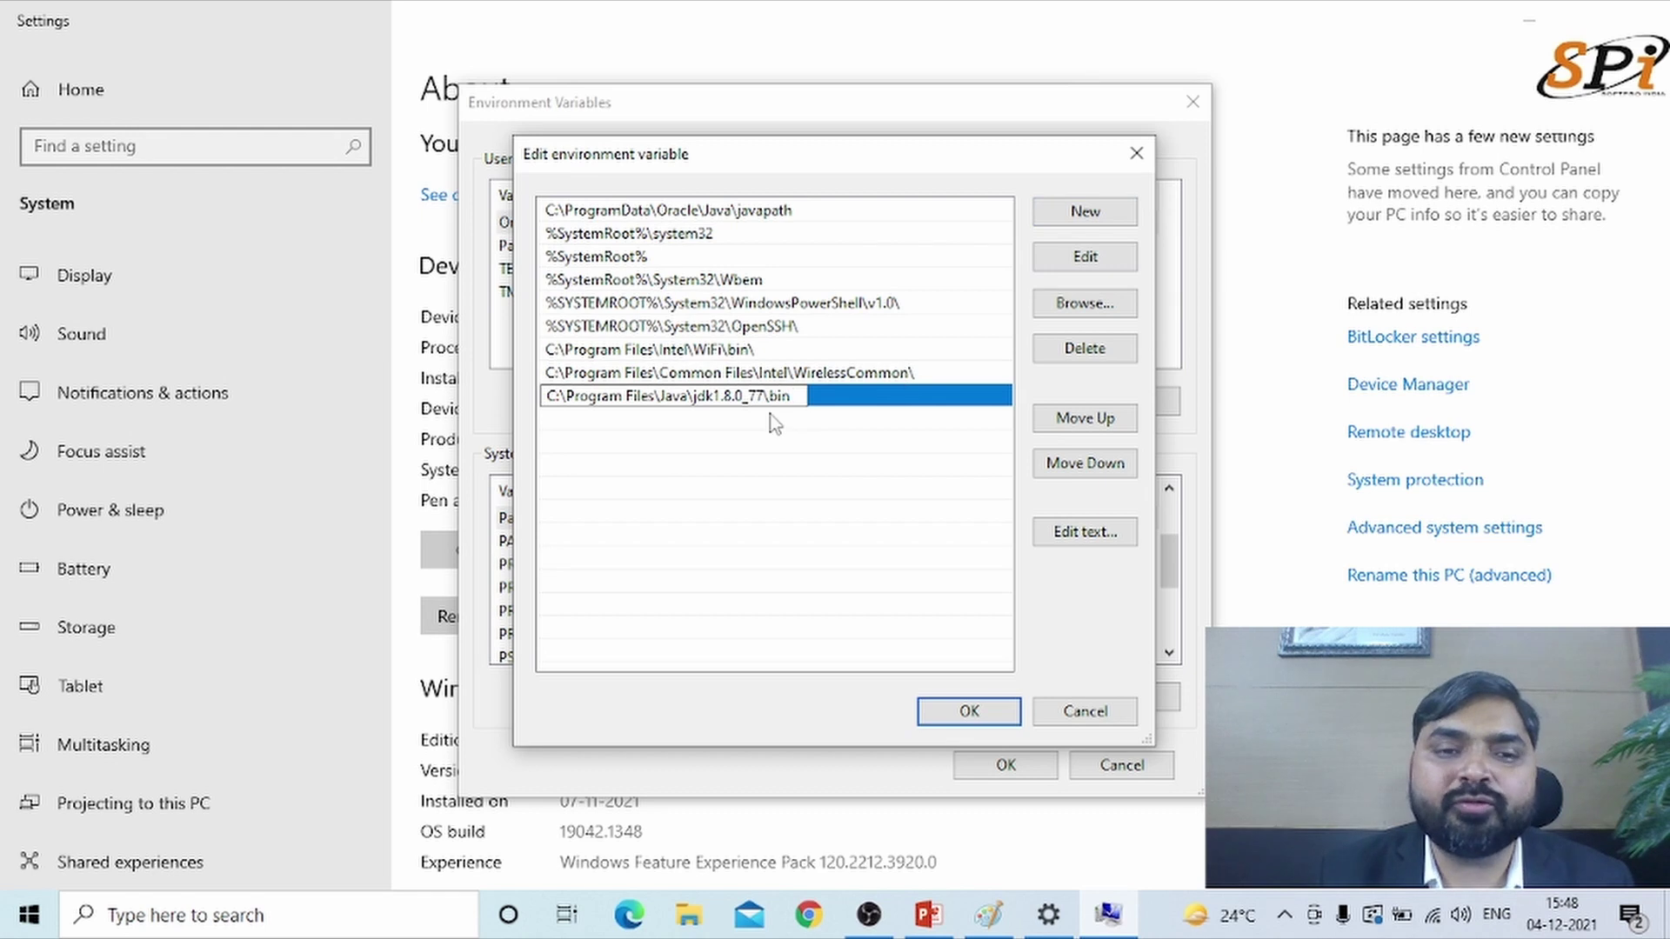
pyautogui.click(852, 399)
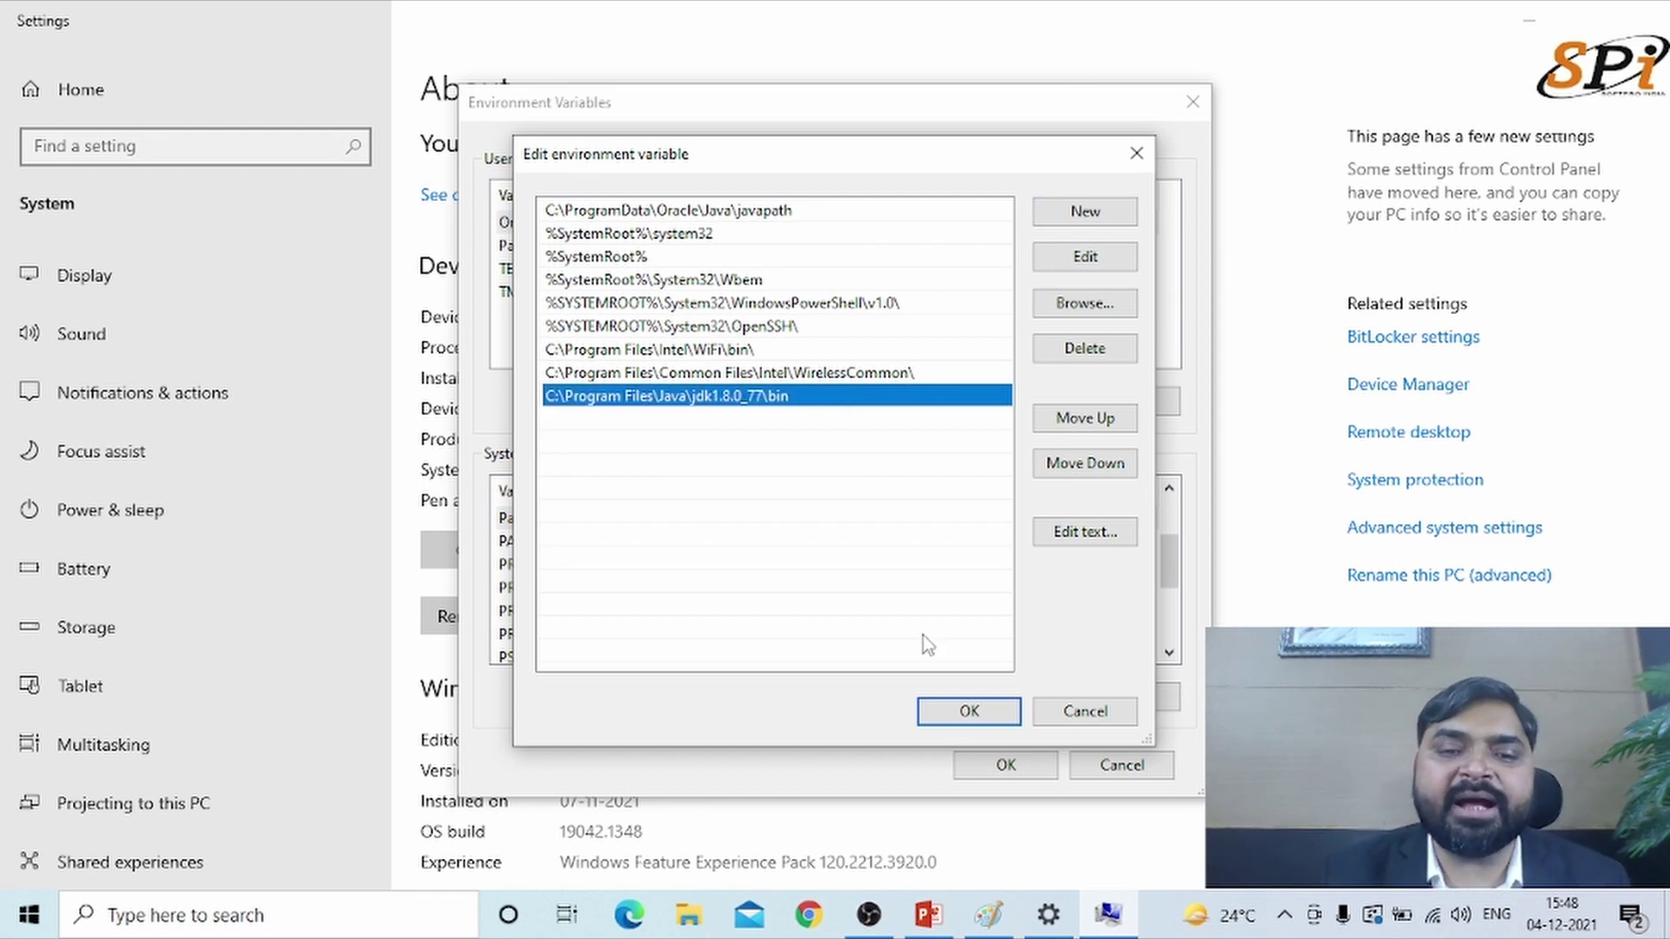
pyautogui.click(965, 712)
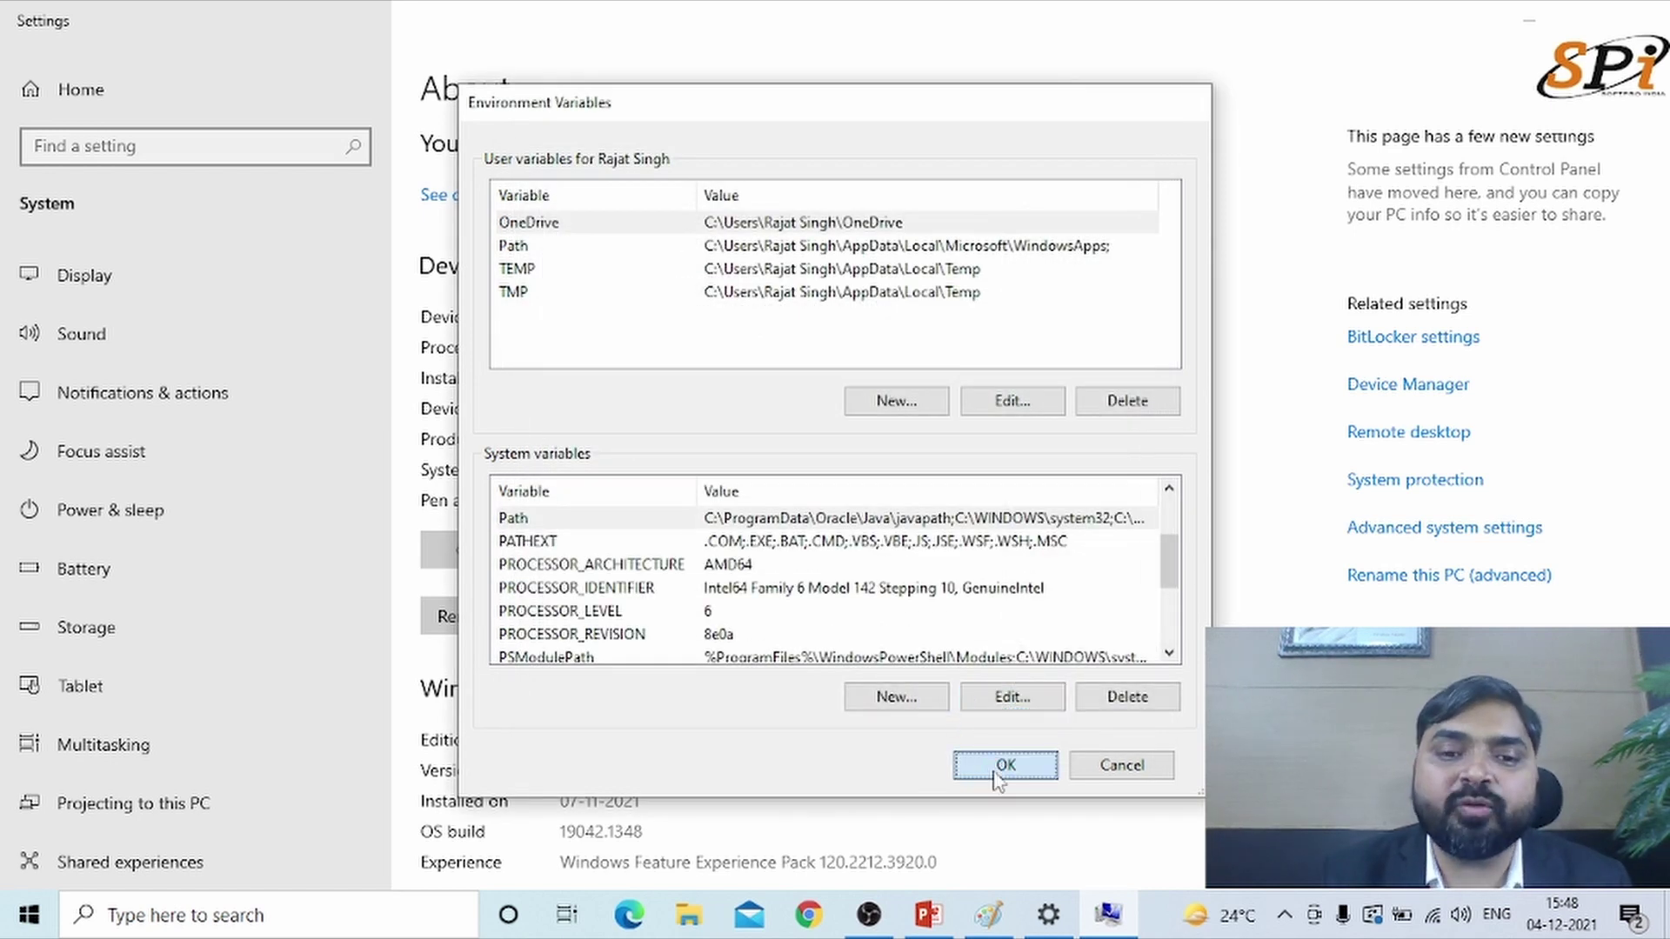
# Accept the Environment Variables and System Properties dialogs and close Settings
pyautogui.click(1000, 767)
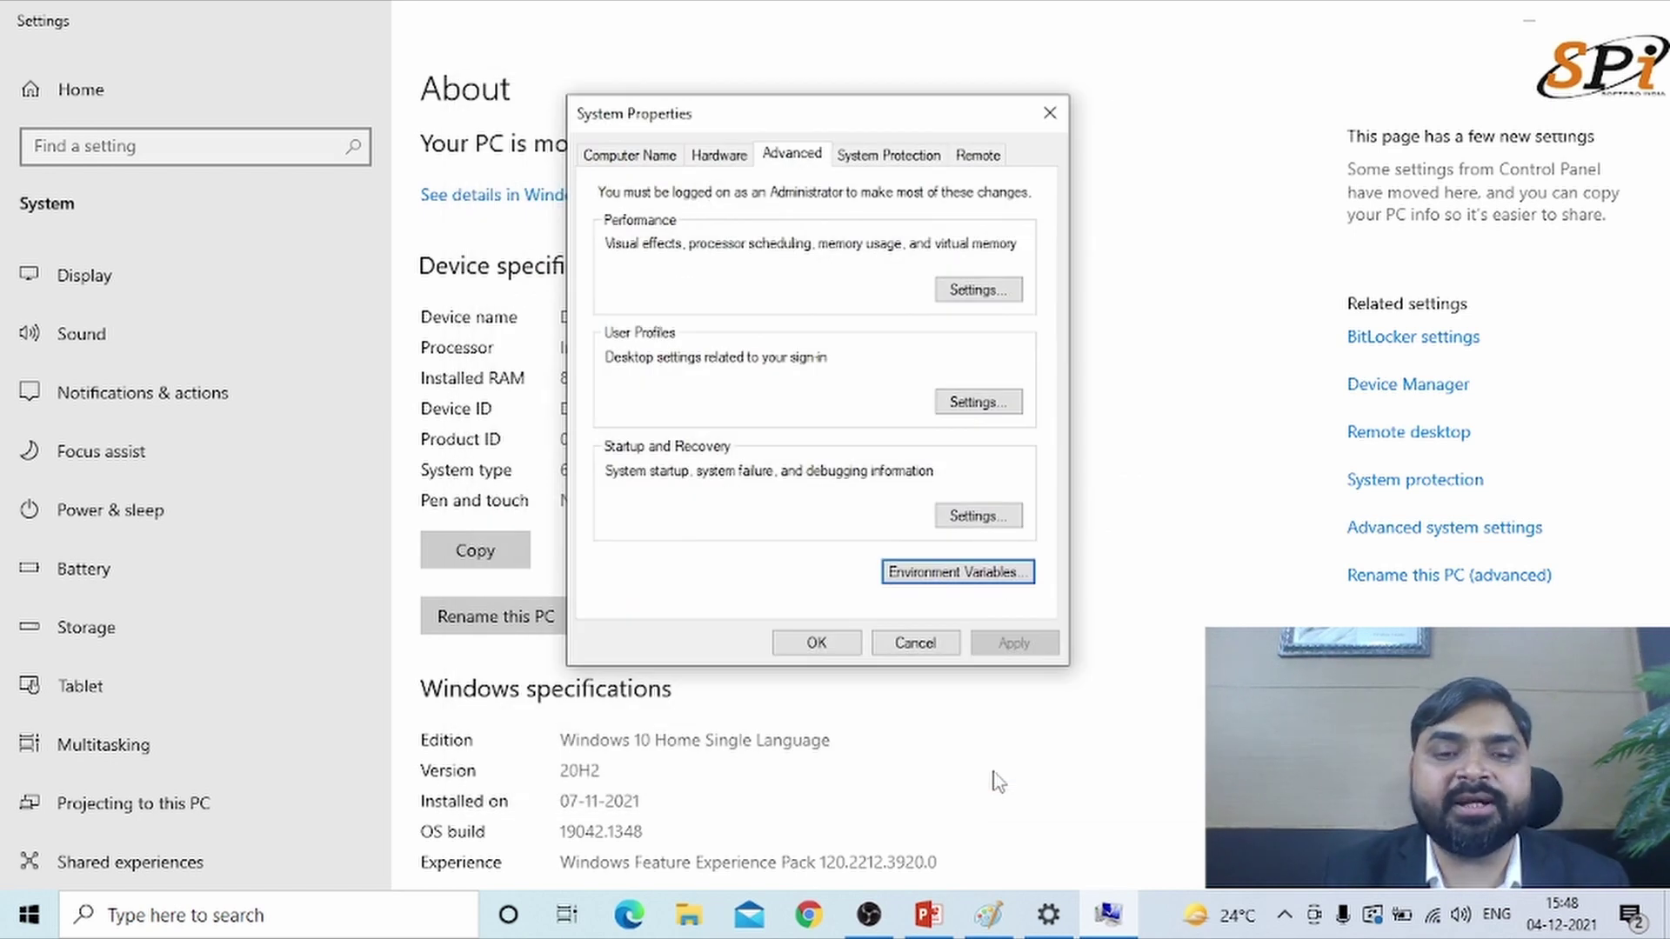
pyautogui.click(826, 648)
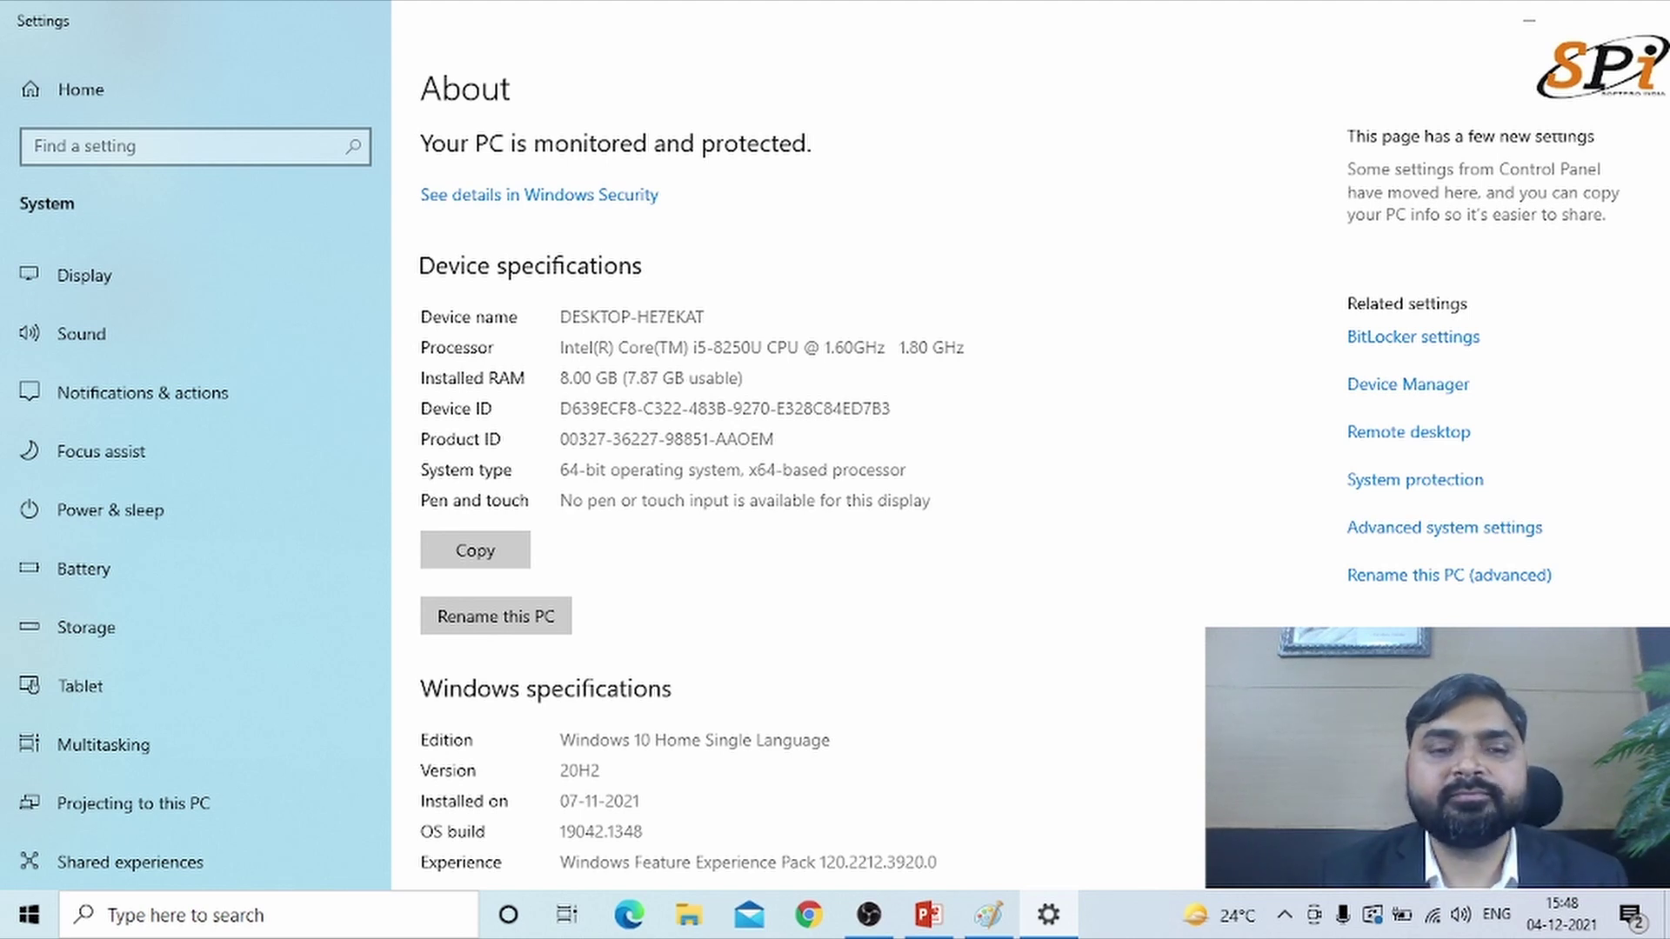
pyautogui.hotkey('alt', 'F4')
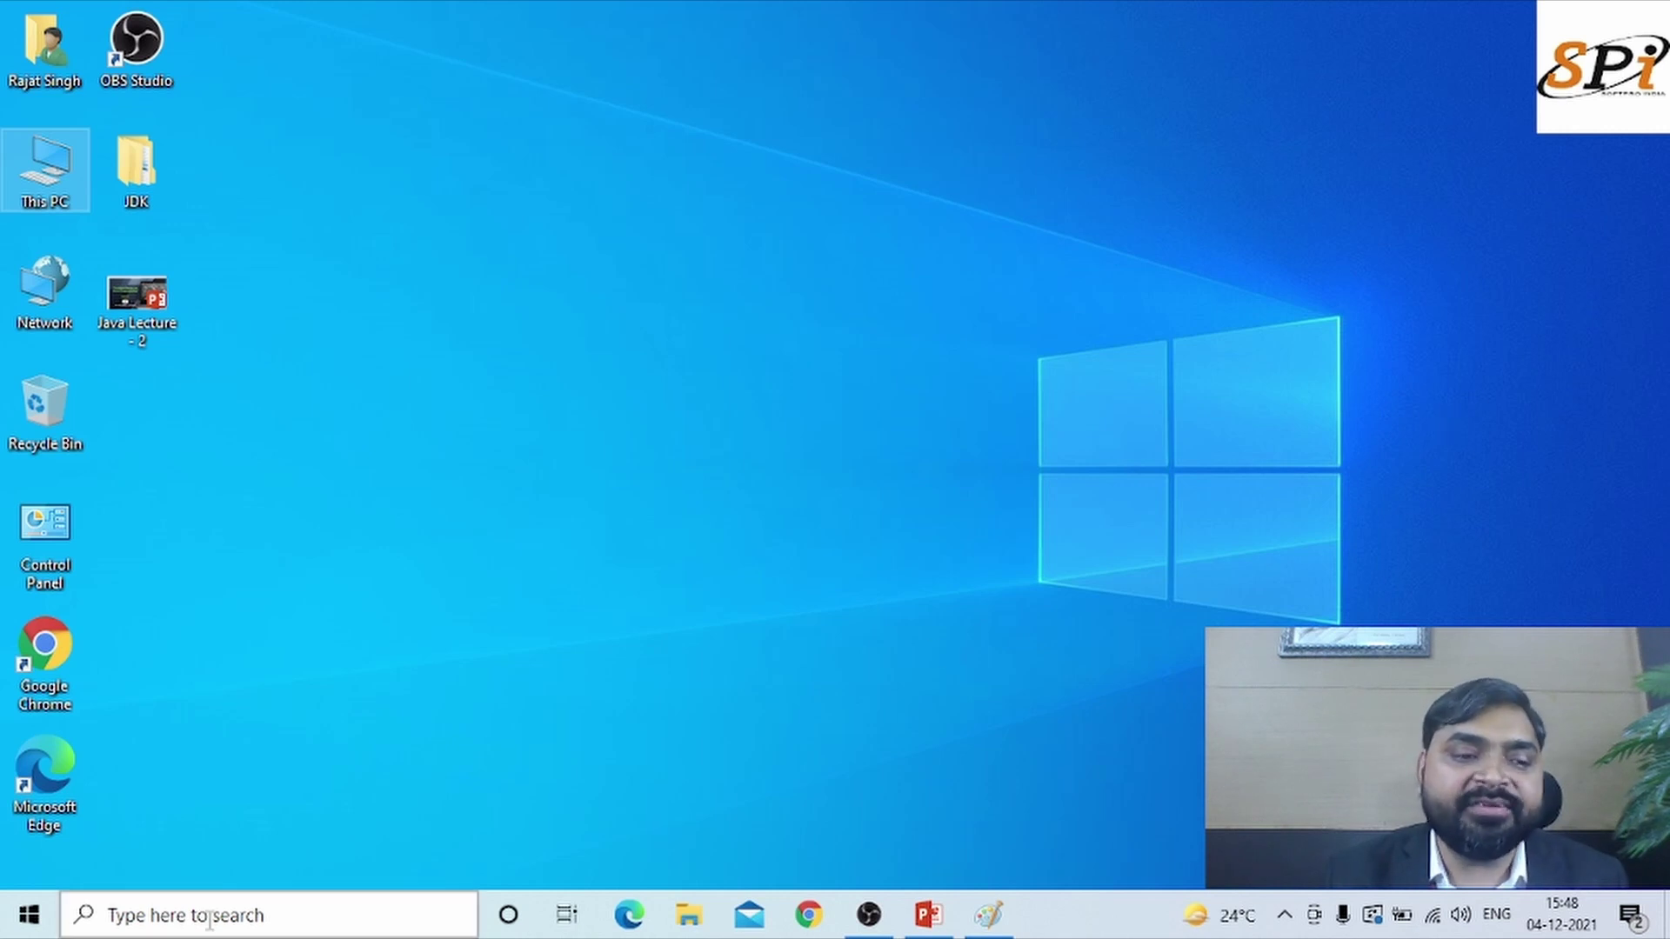
# Open a new Command Prompt window and maximize it
pyautogui.click(26, 915)
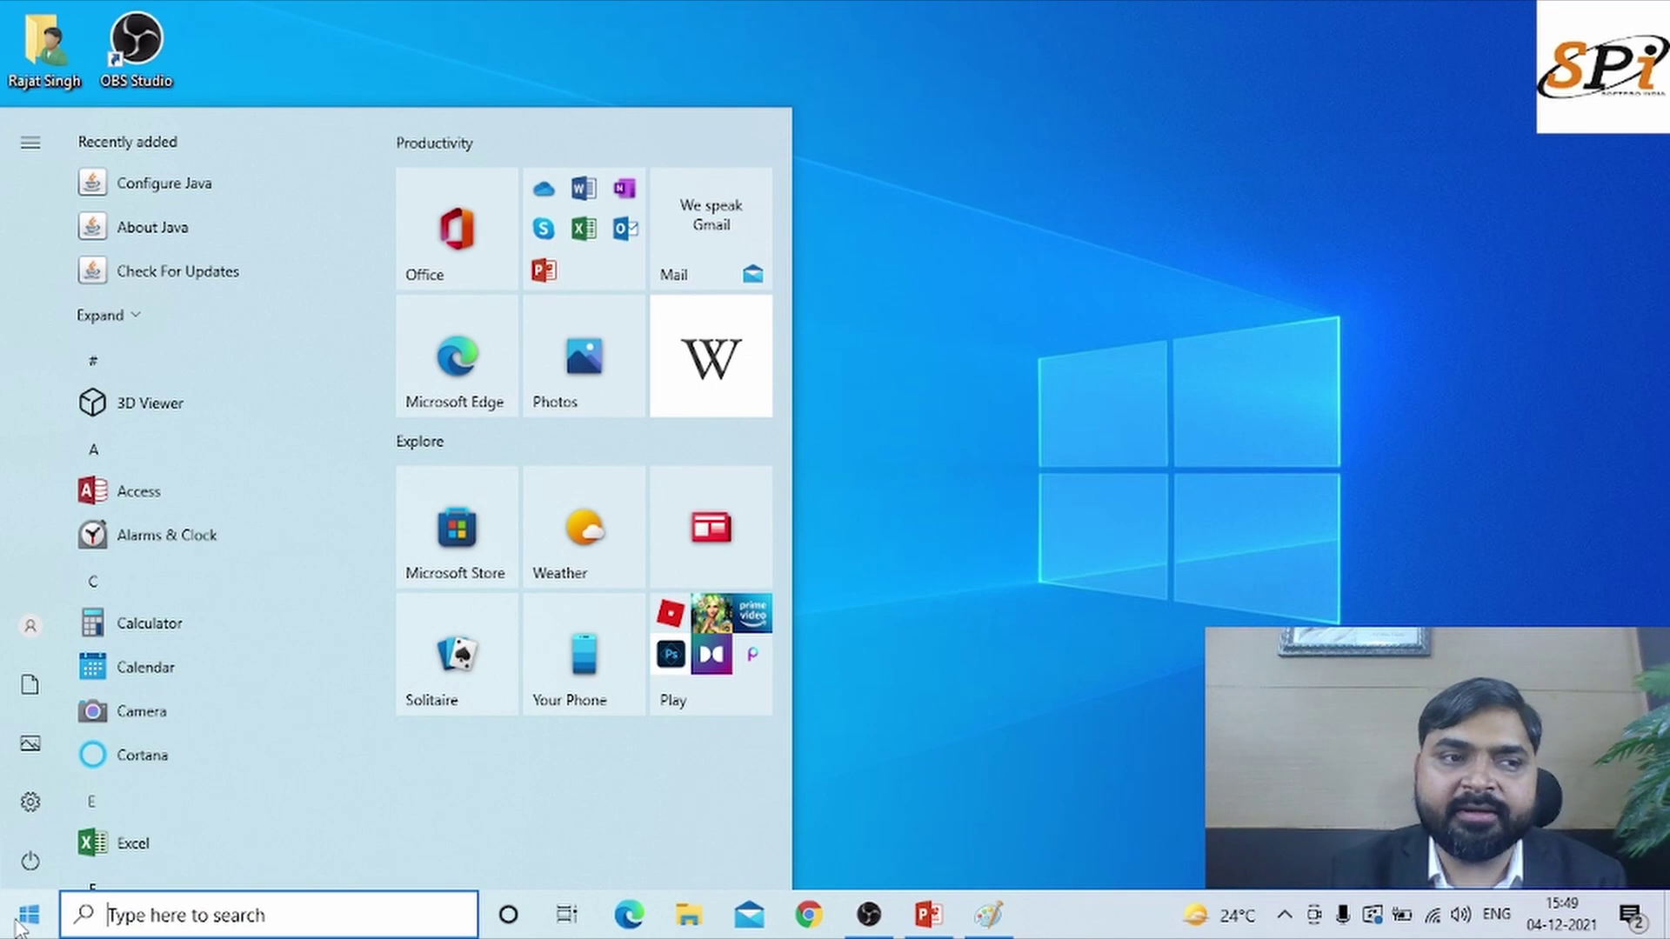
pyautogui.write('cmd')
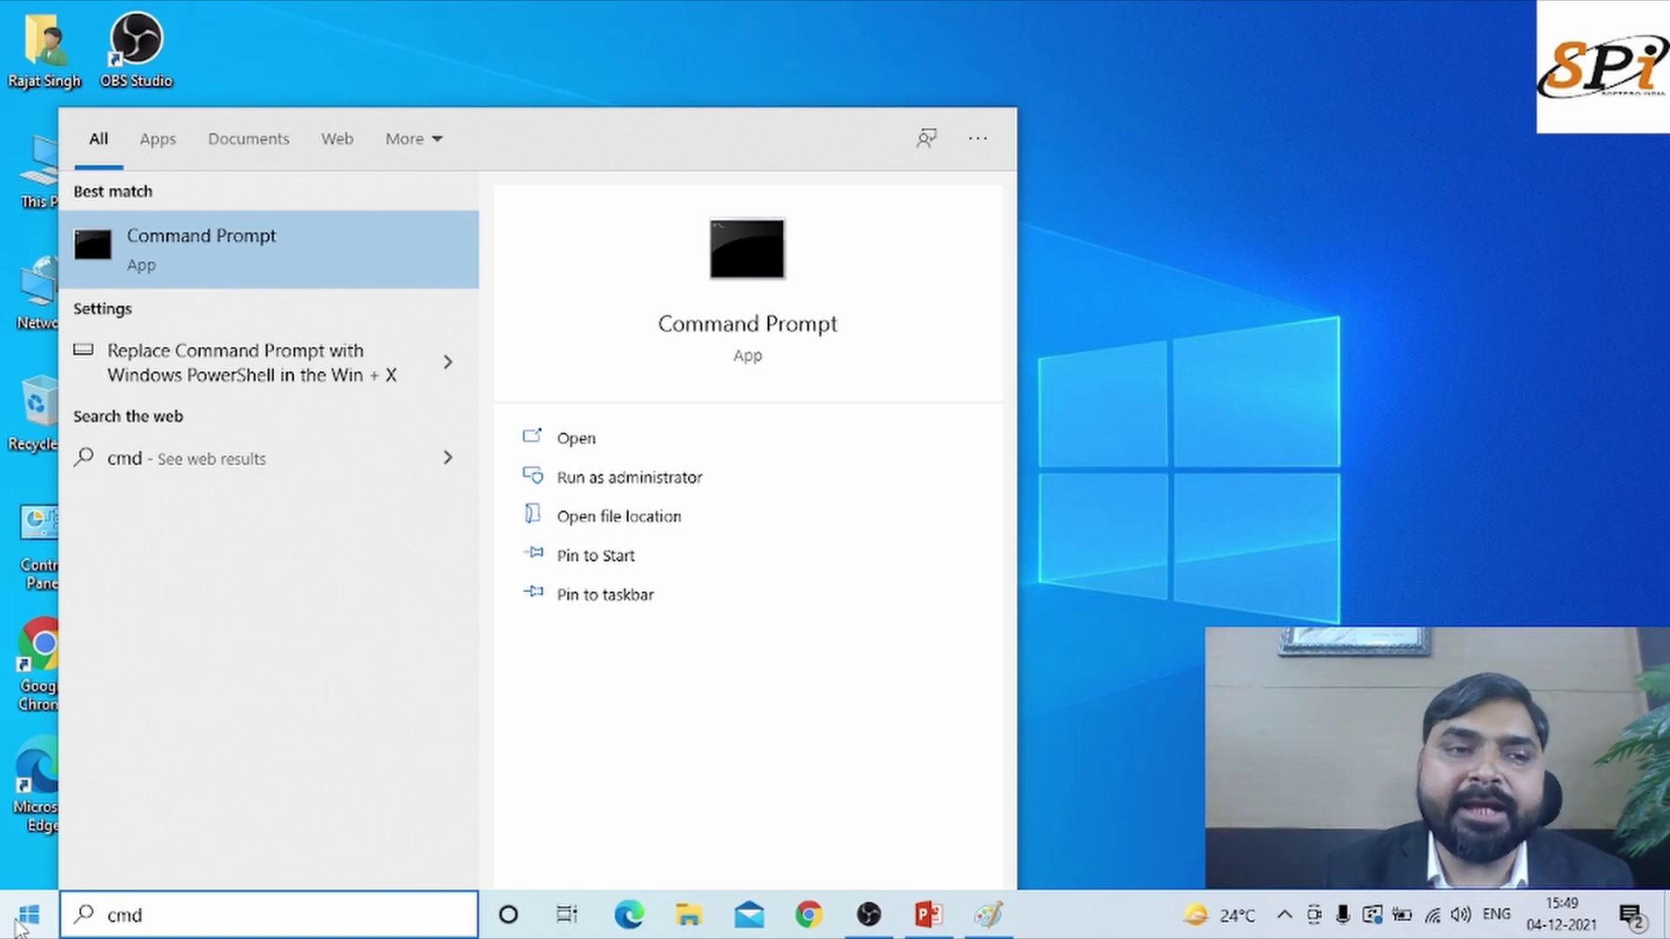
pyautogui.press('Return')
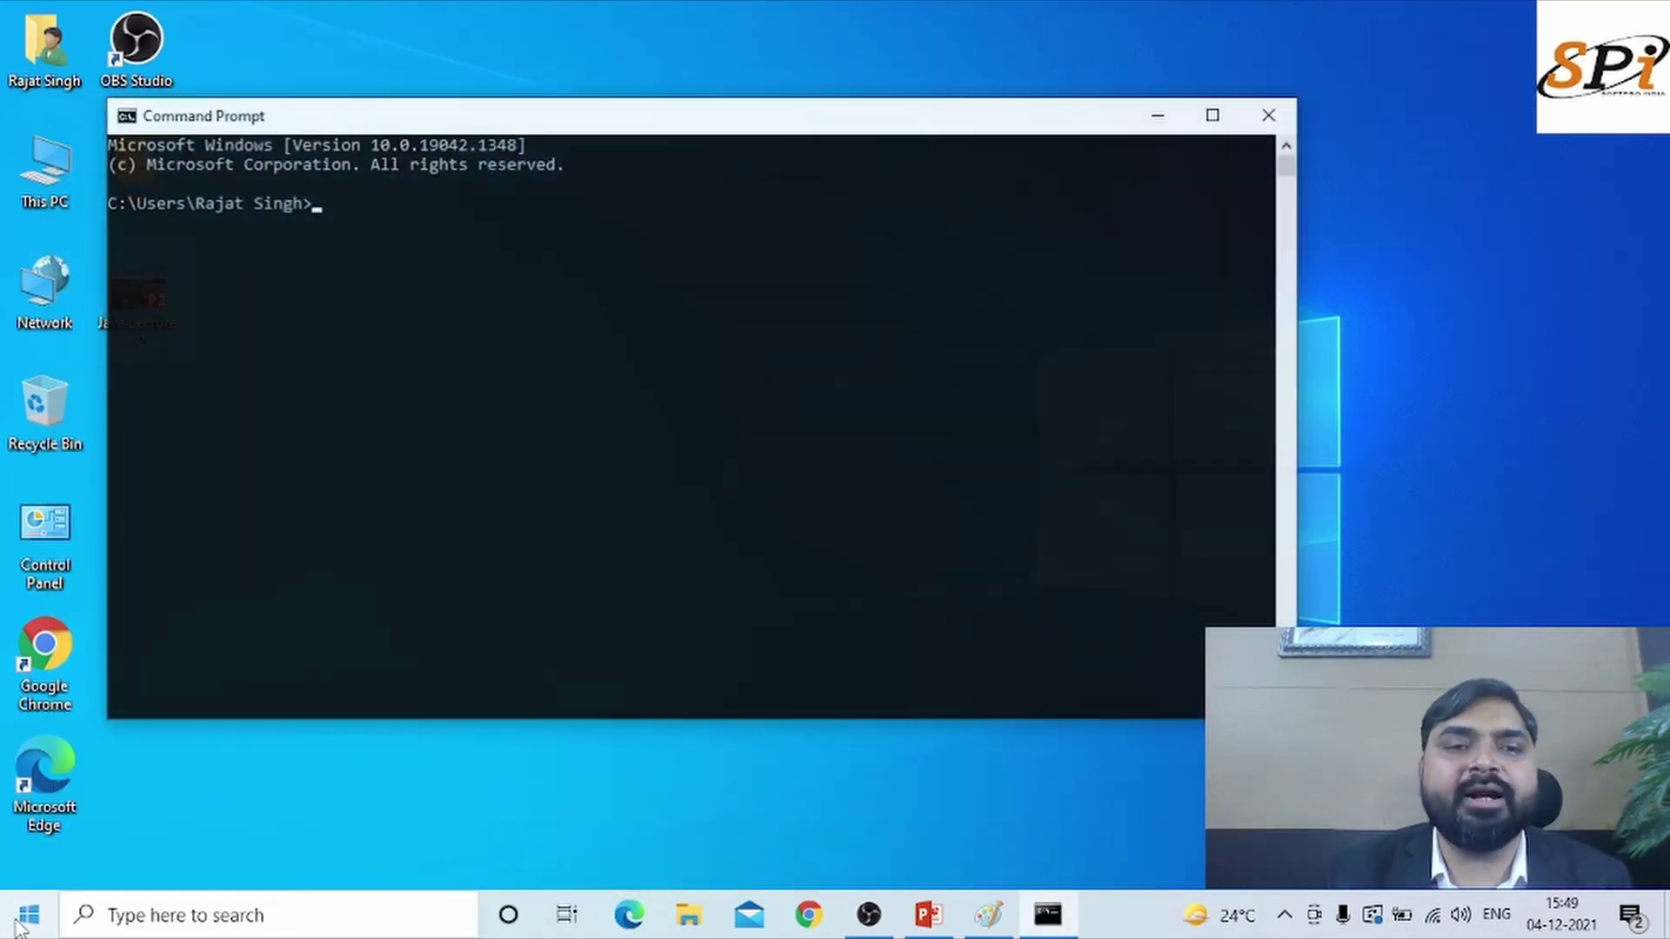
pyautogui.doubleClick(670, 114)
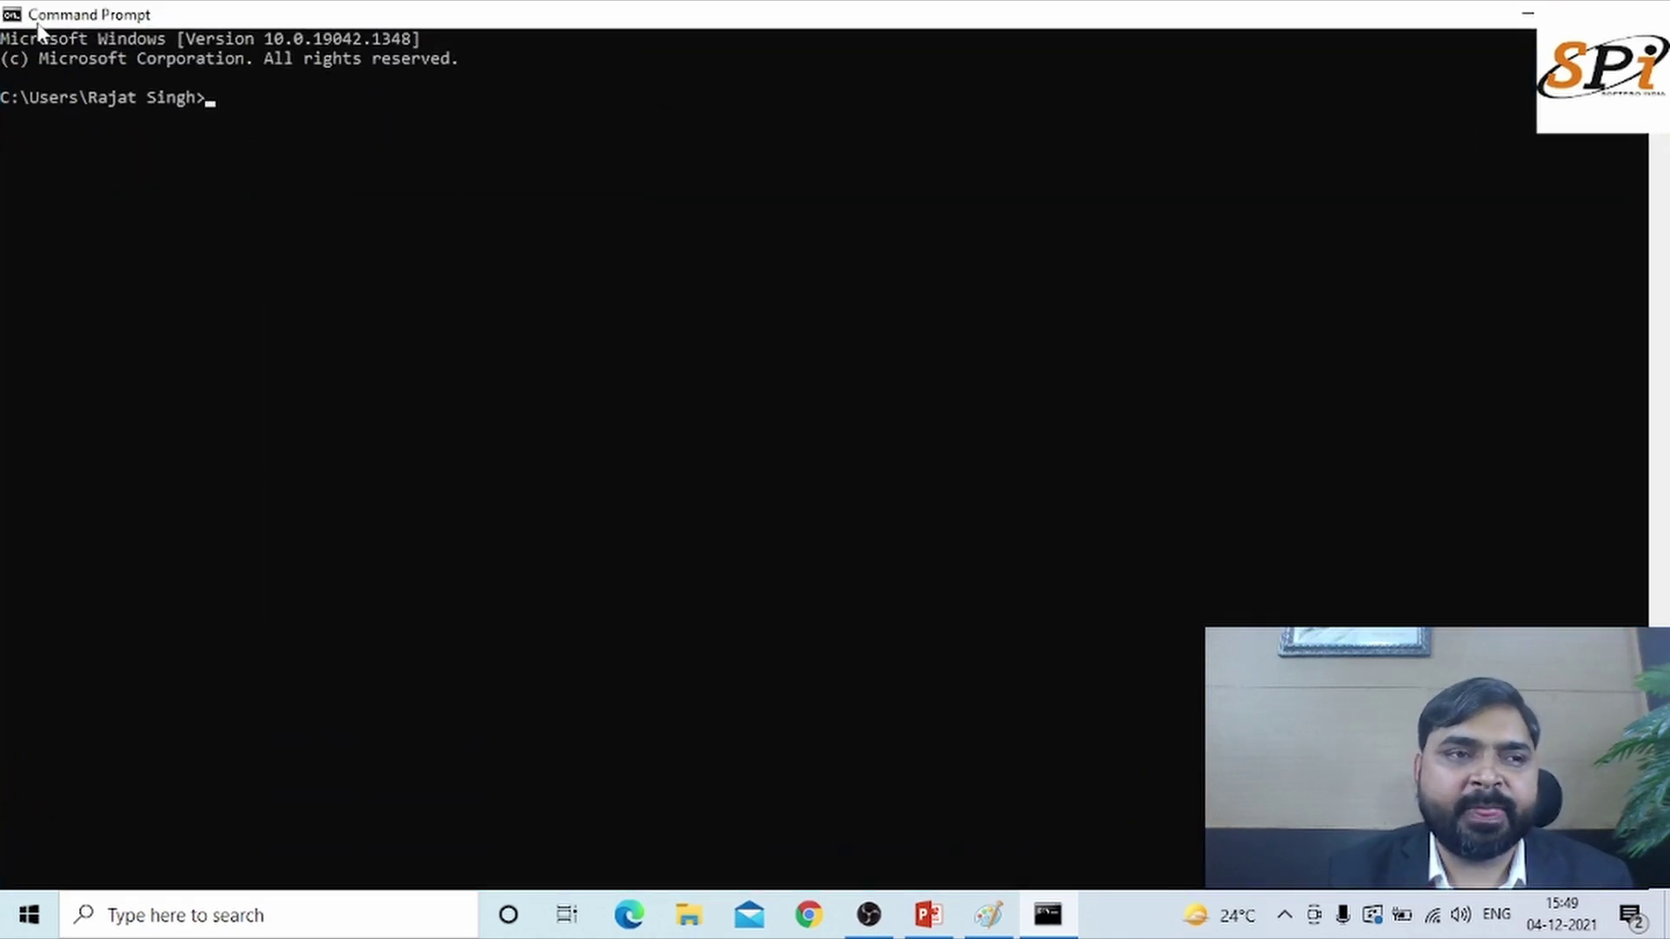
# Set the Command Prompt font size to 28 in the window's properties and confirm
pyautogui.click(10, 19)
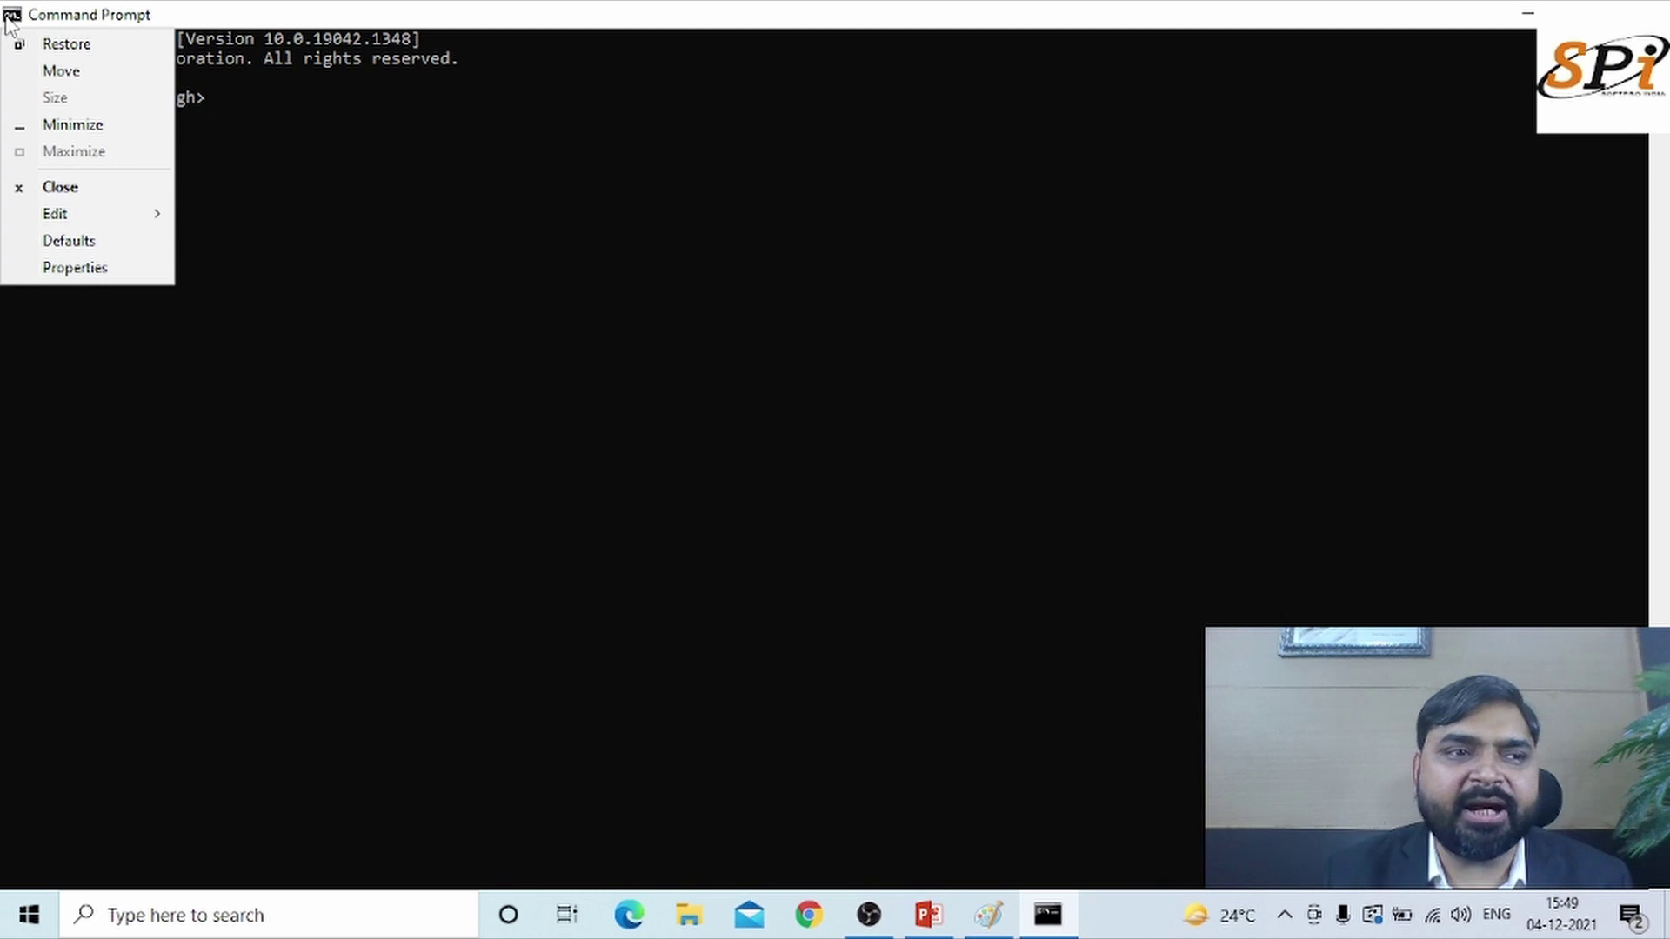
pyautogui.click(87, 270)
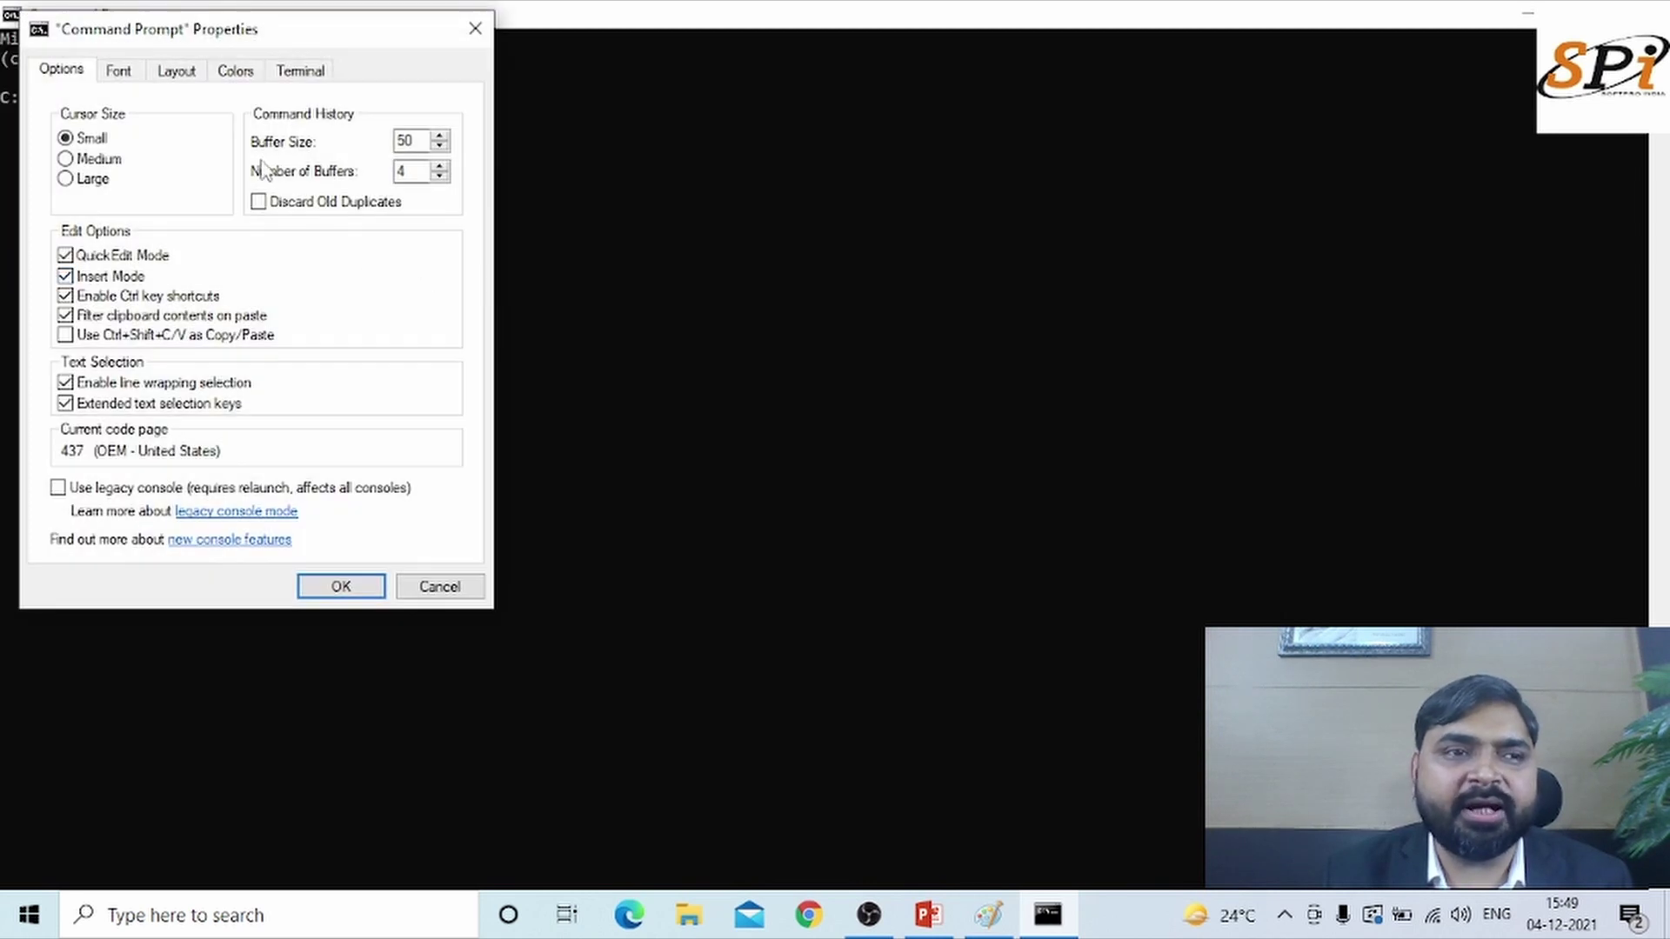
pyautogui.click(121, 70)
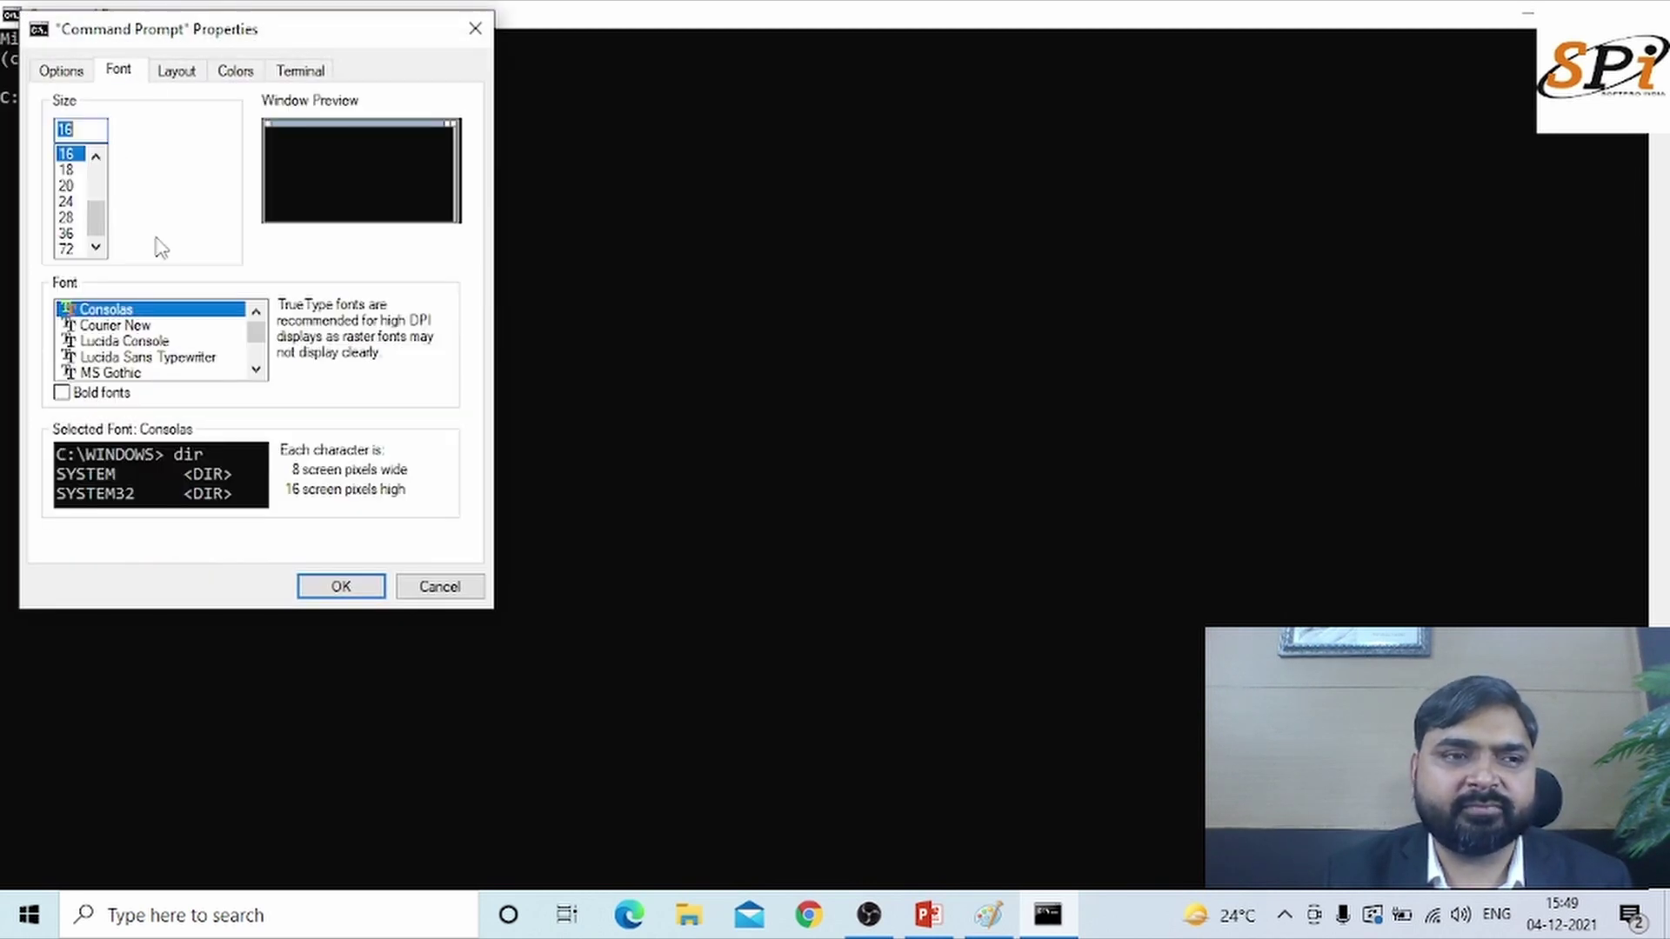
pyautogui.click(68, 218)
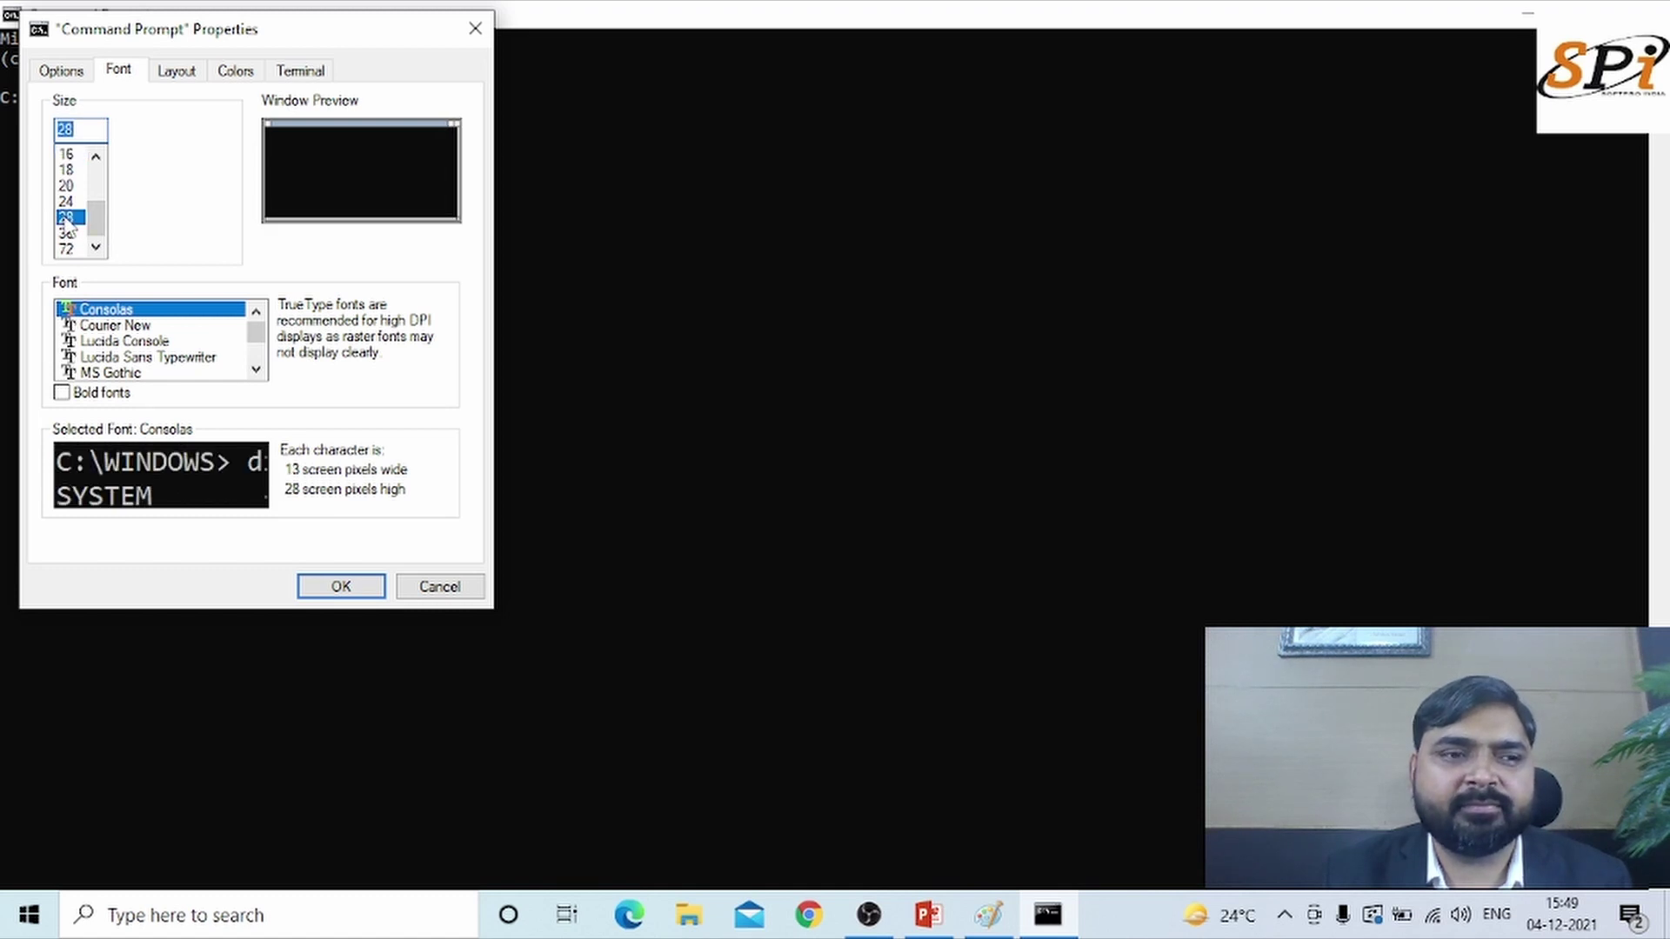
pyautogui.click(339, 585)
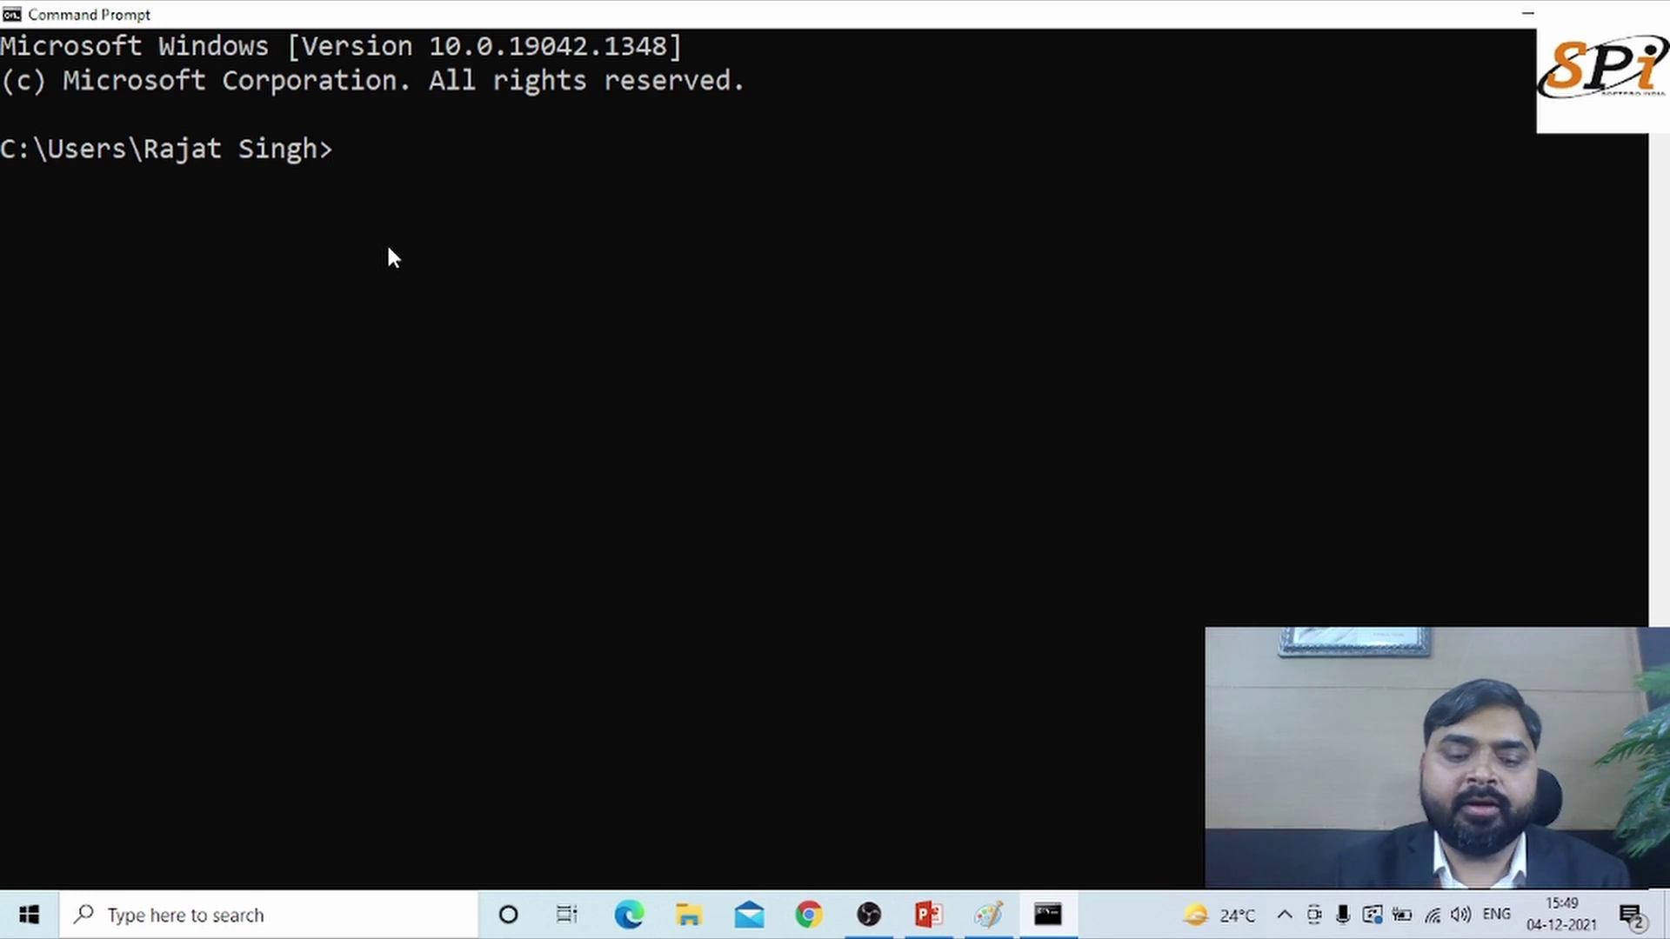
# Run javac to check the JDK setup and read through its list of usage options
pyautogui.write('javac')
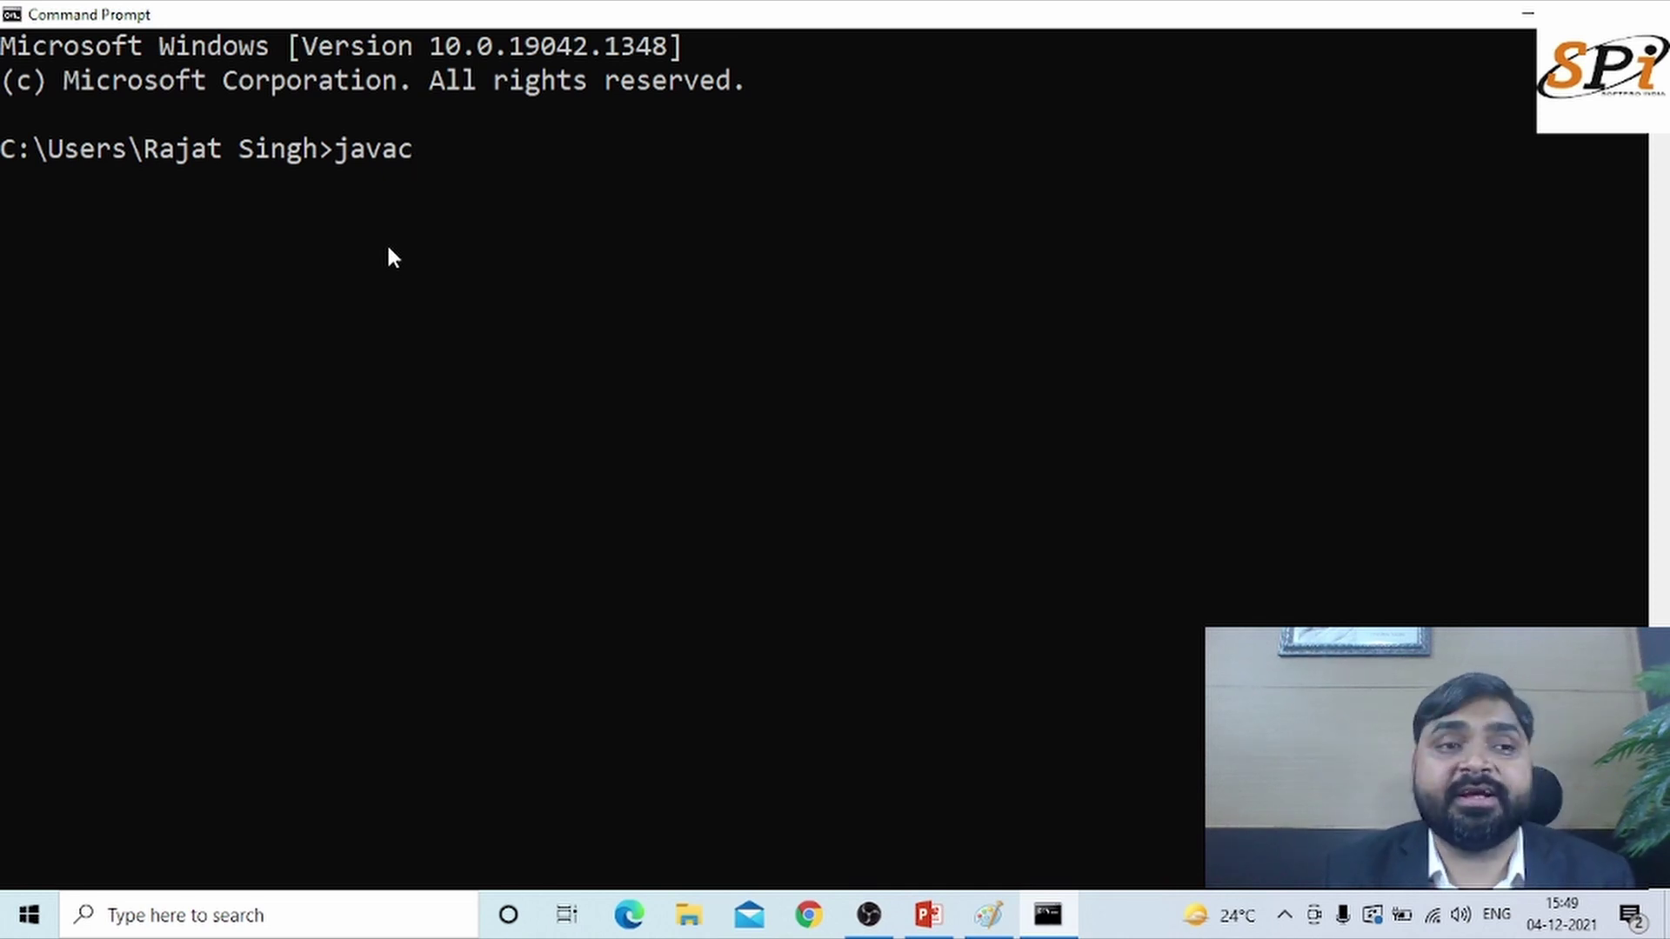
pyautogui.press('Return')
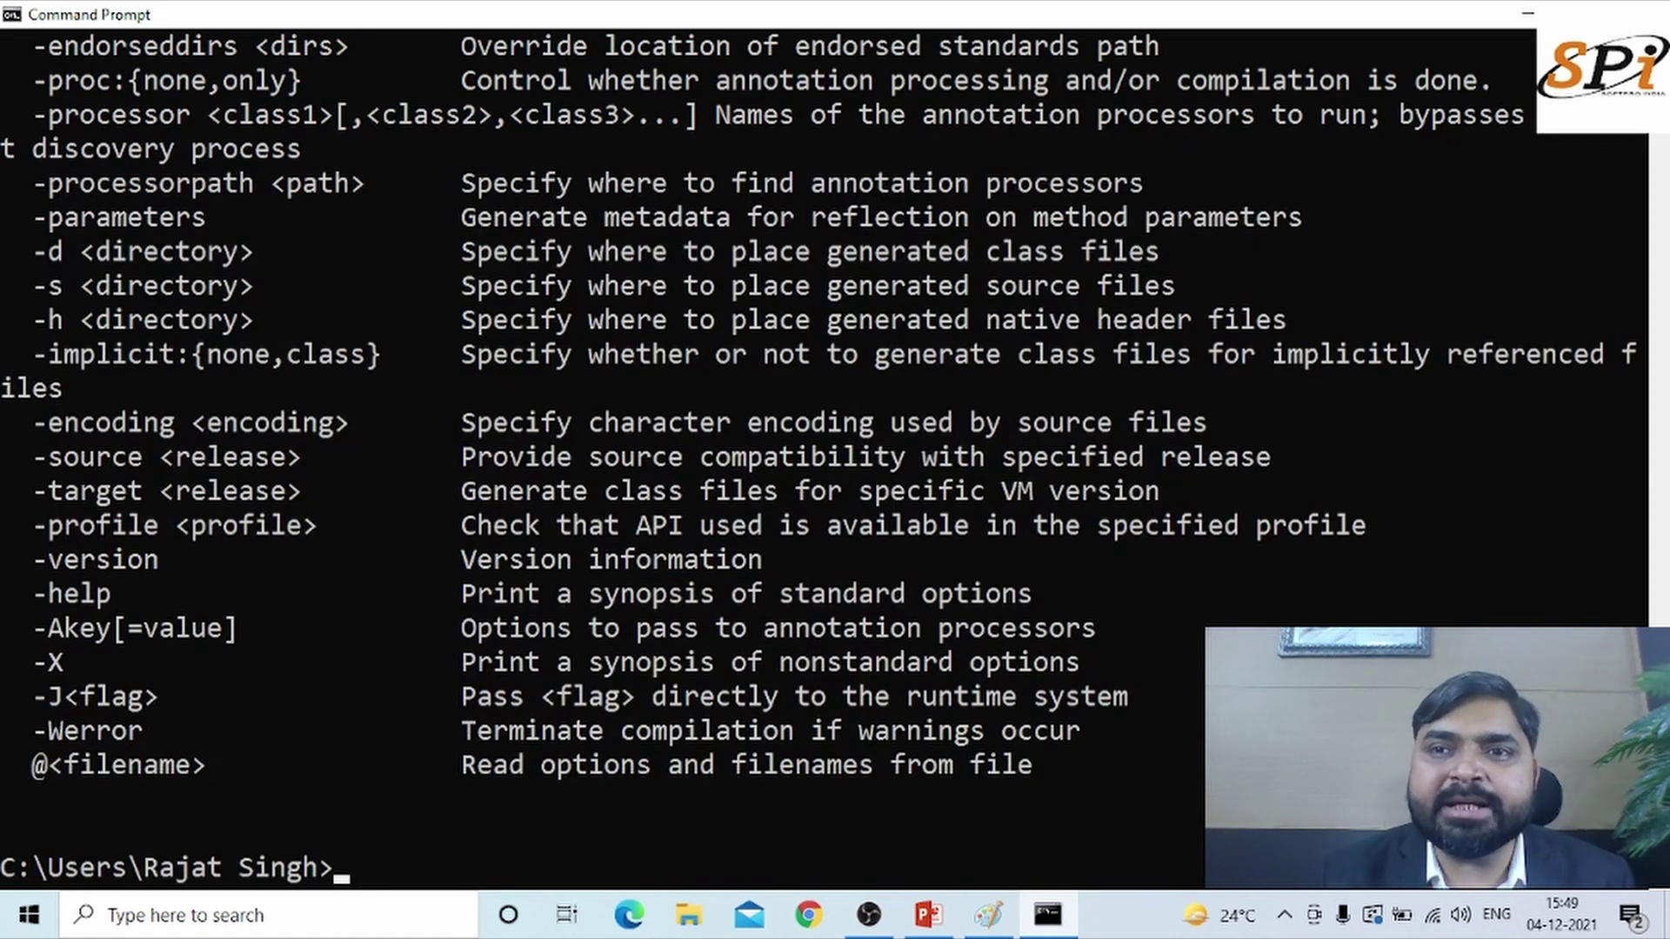
pyautogui.scroll(2, 819, 459)
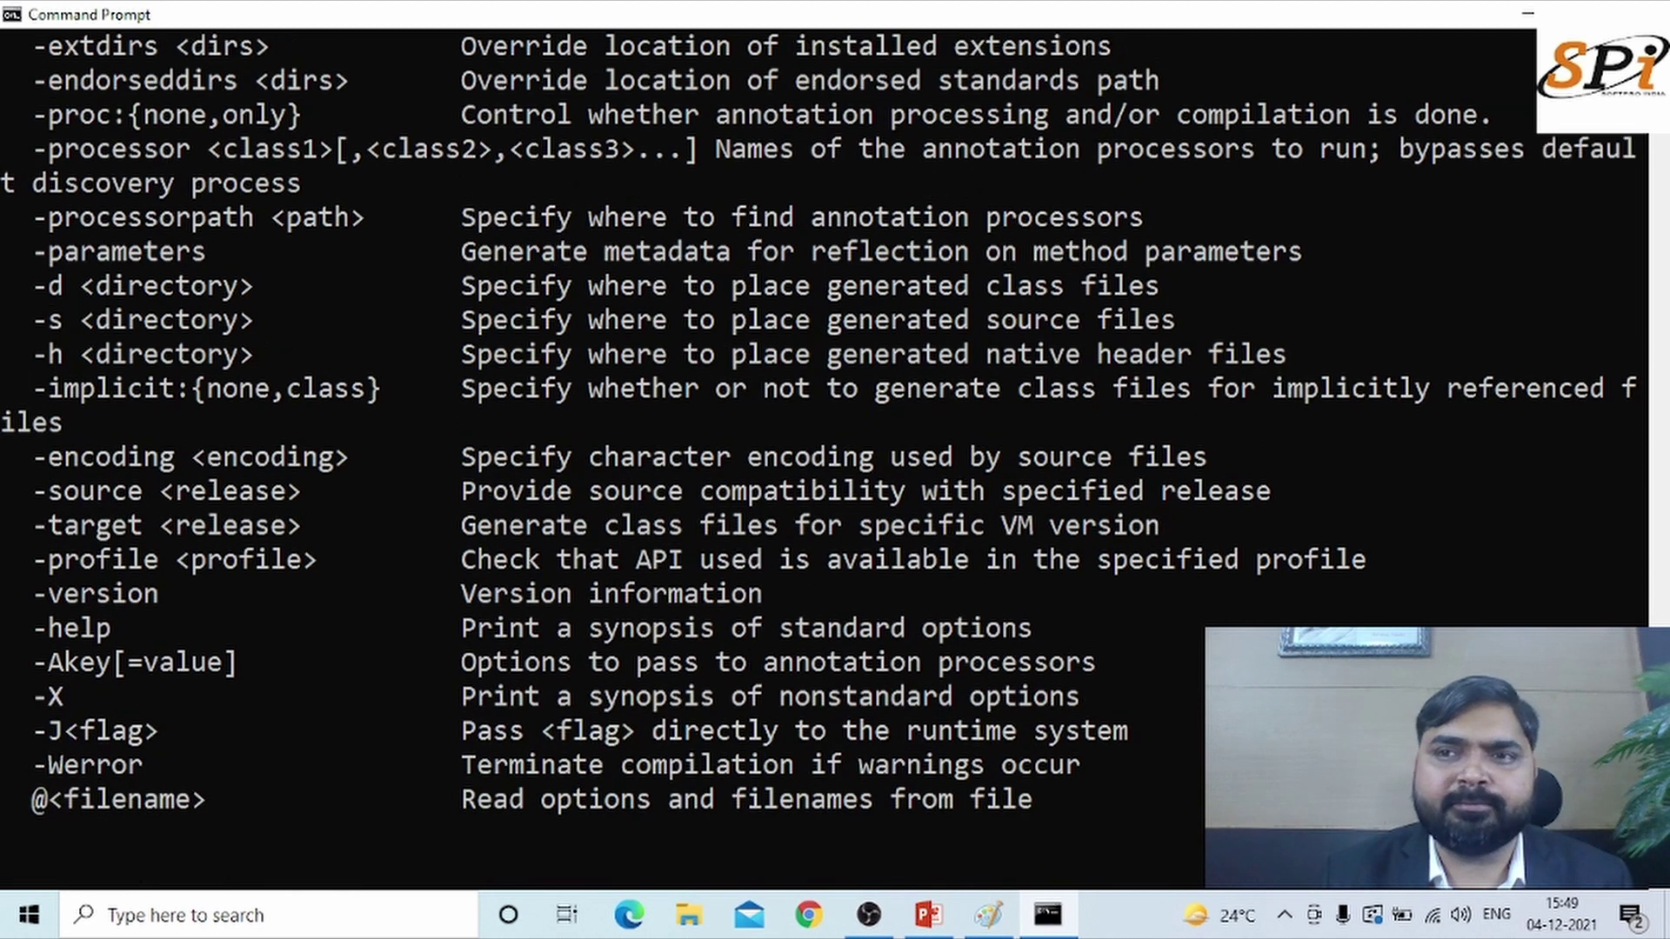
pyautogui.scroll(4, 819, 459)
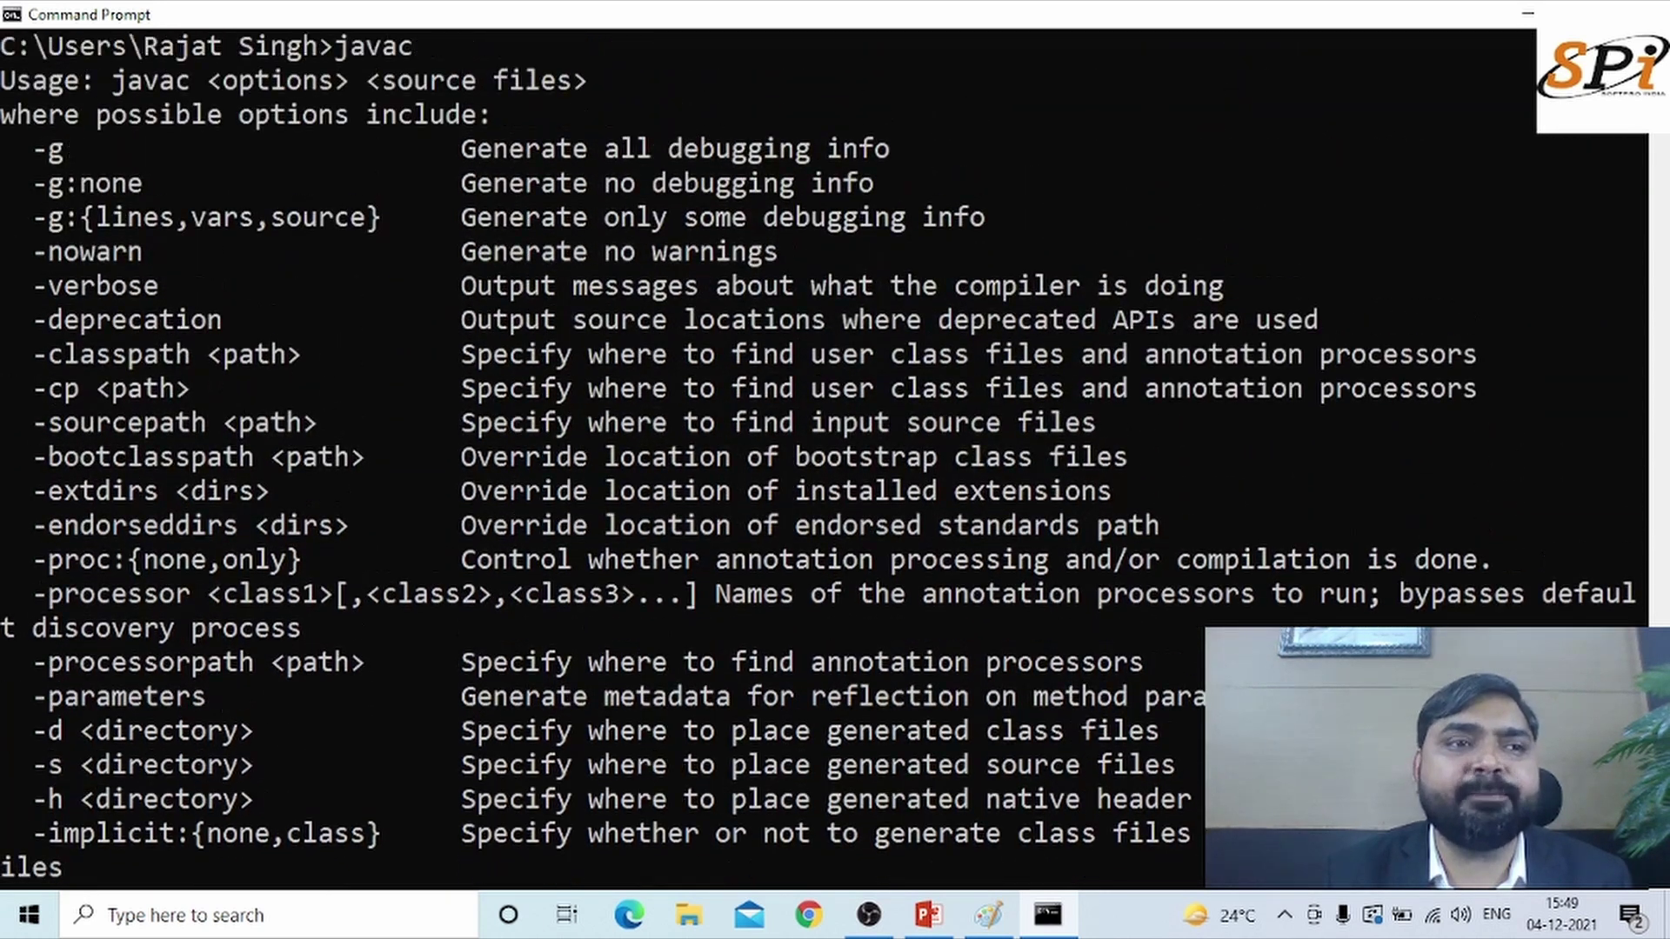
pyautogui.scroll(1, 819, 459)
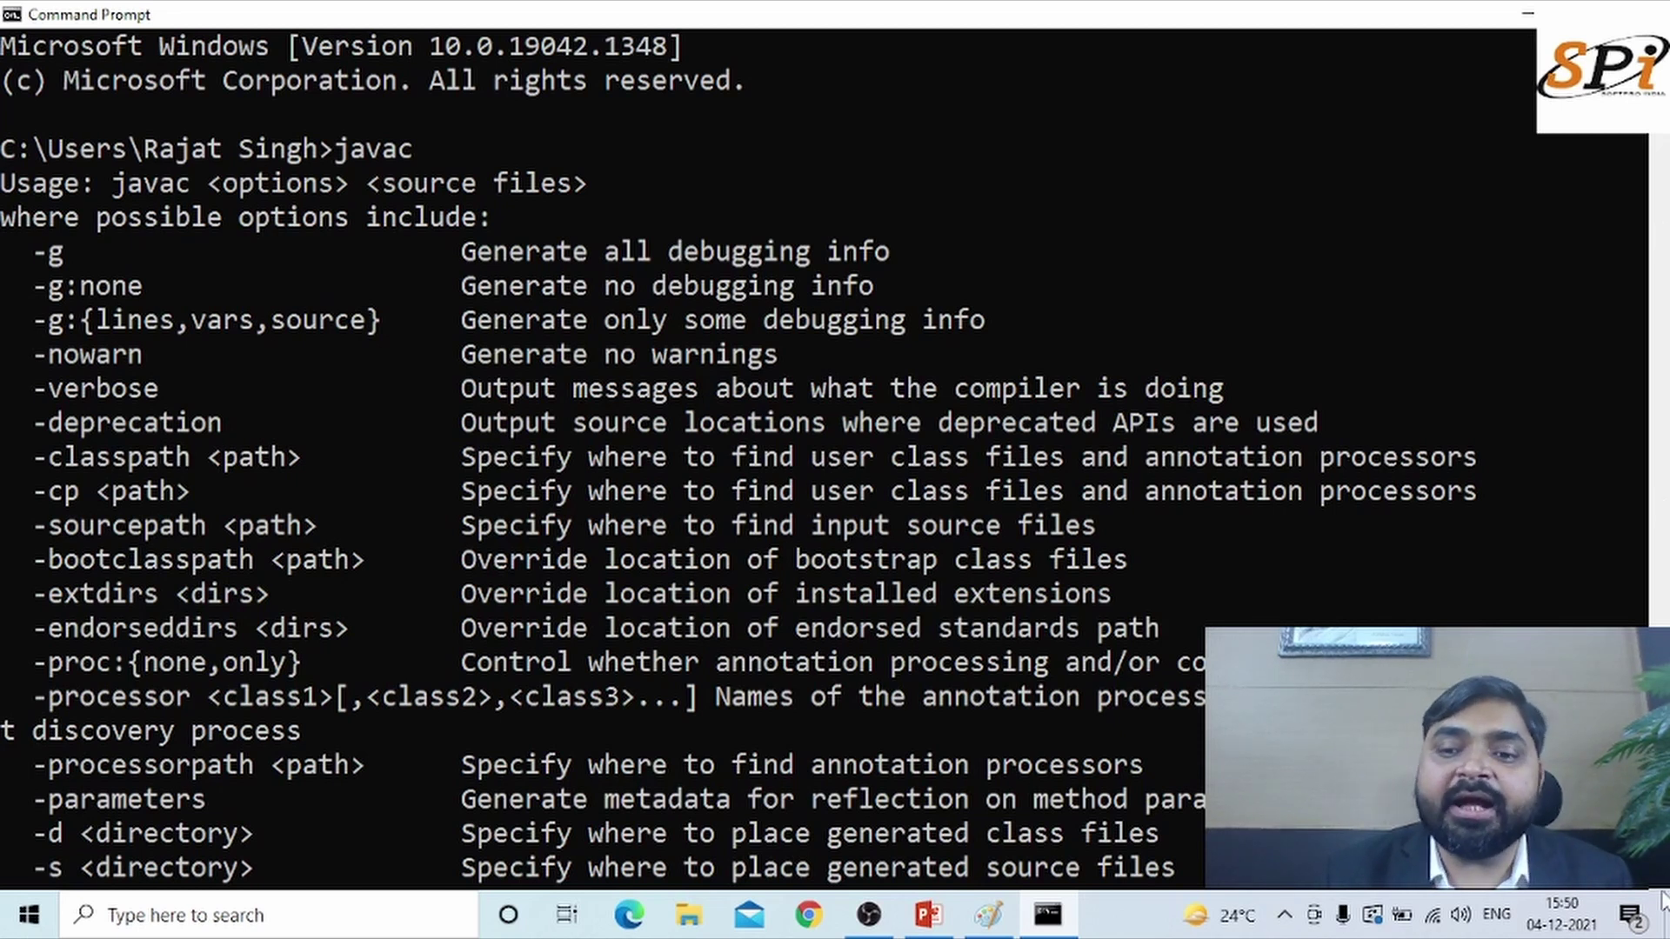
pyautogui.scroll(-2, 1661, 891)
pyautogui.scroll(-4, 1661, 891)
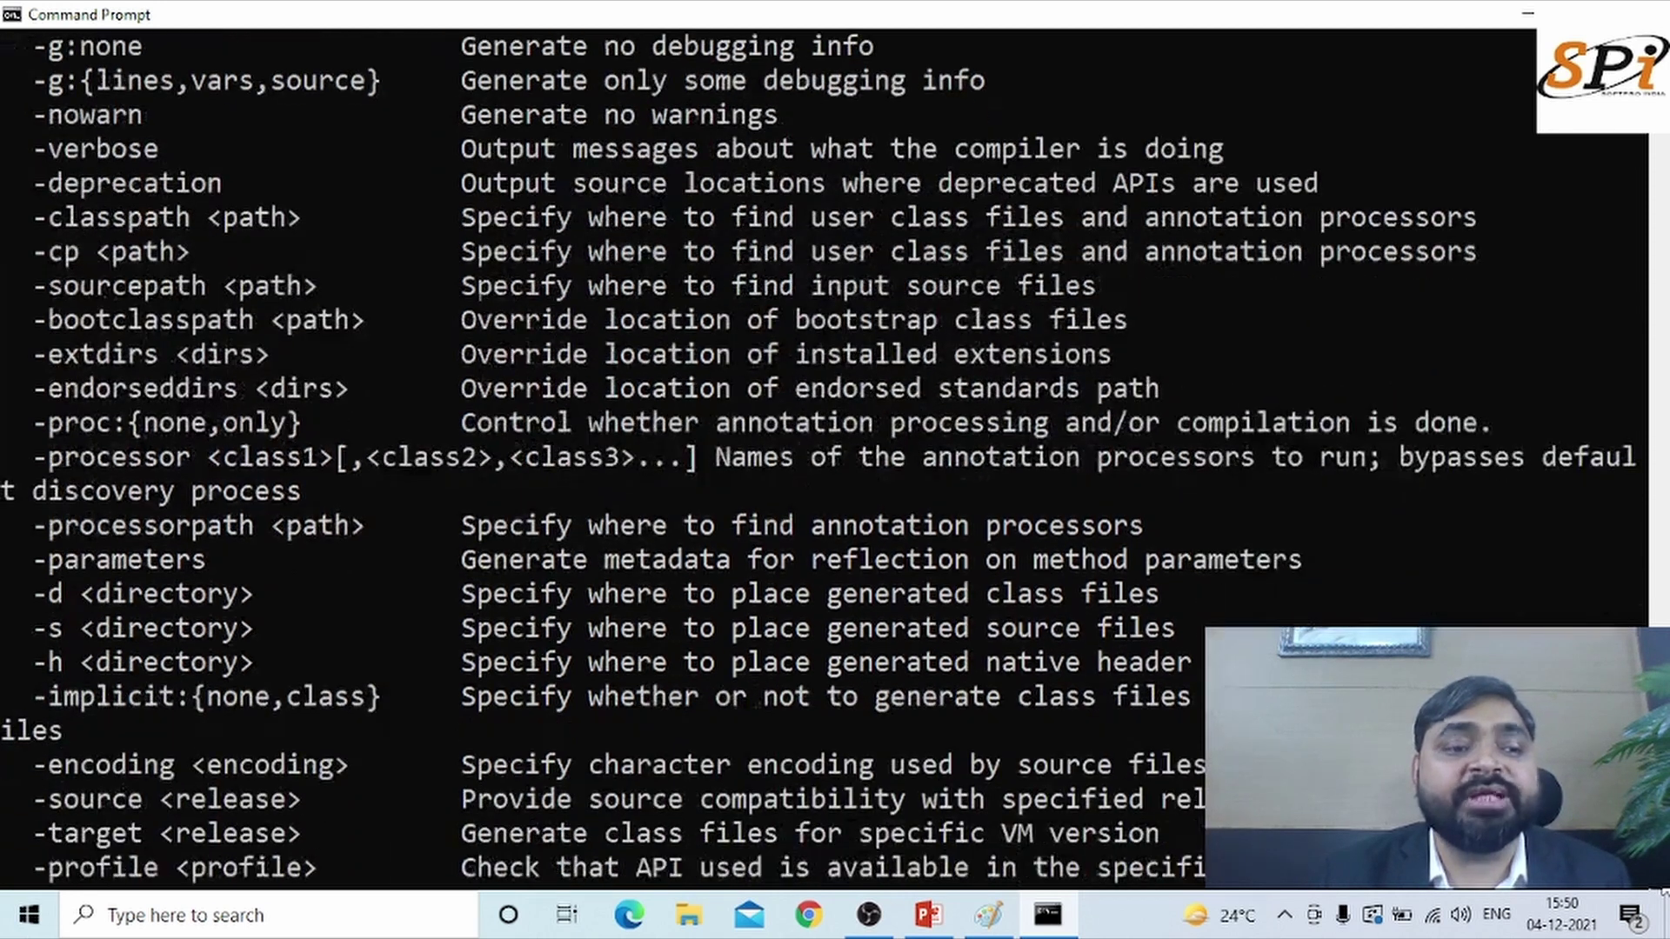
pyautogui.scroll(-3, 1661, 891)
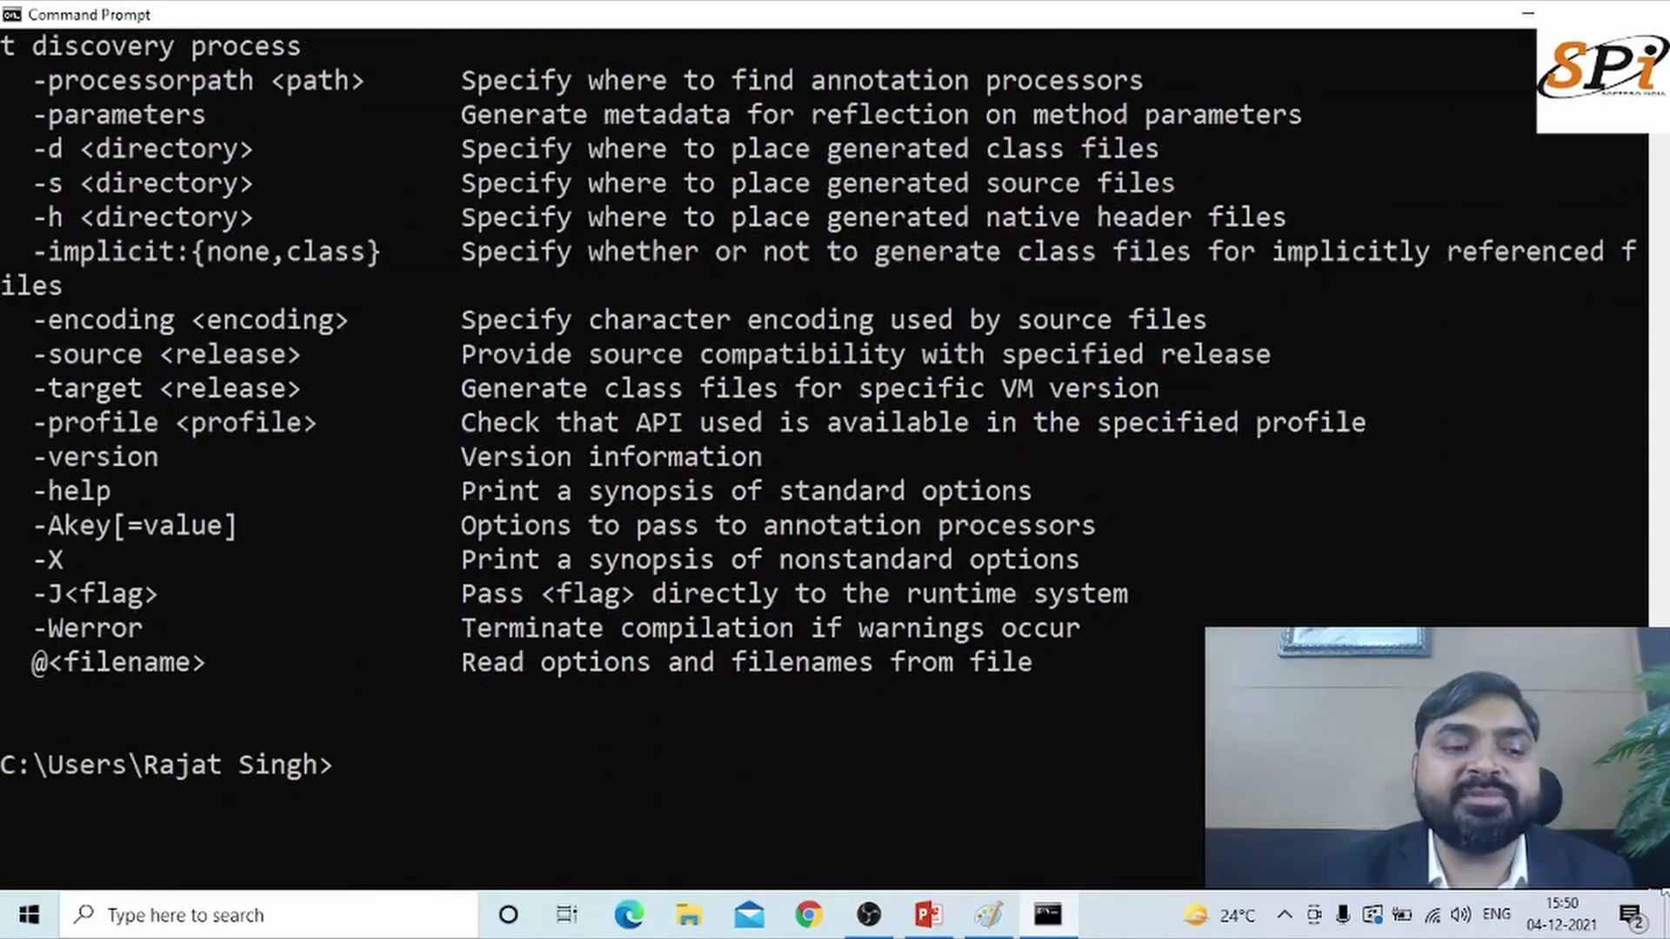